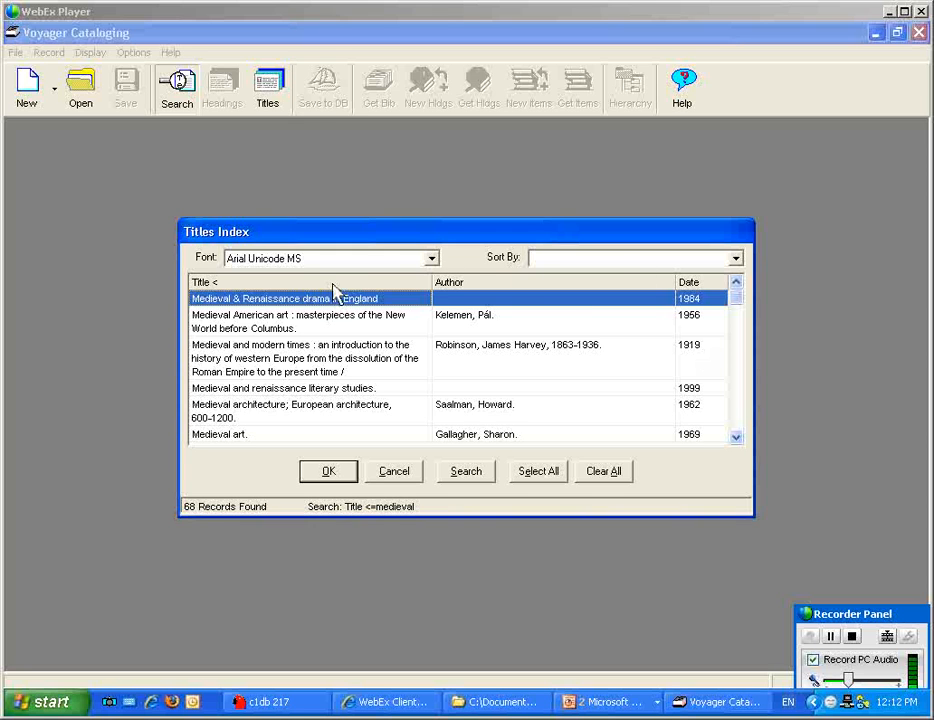
Step: Look through the medieval title results with the titles sorted in descending order
scroll(333, 293, "up", 1)
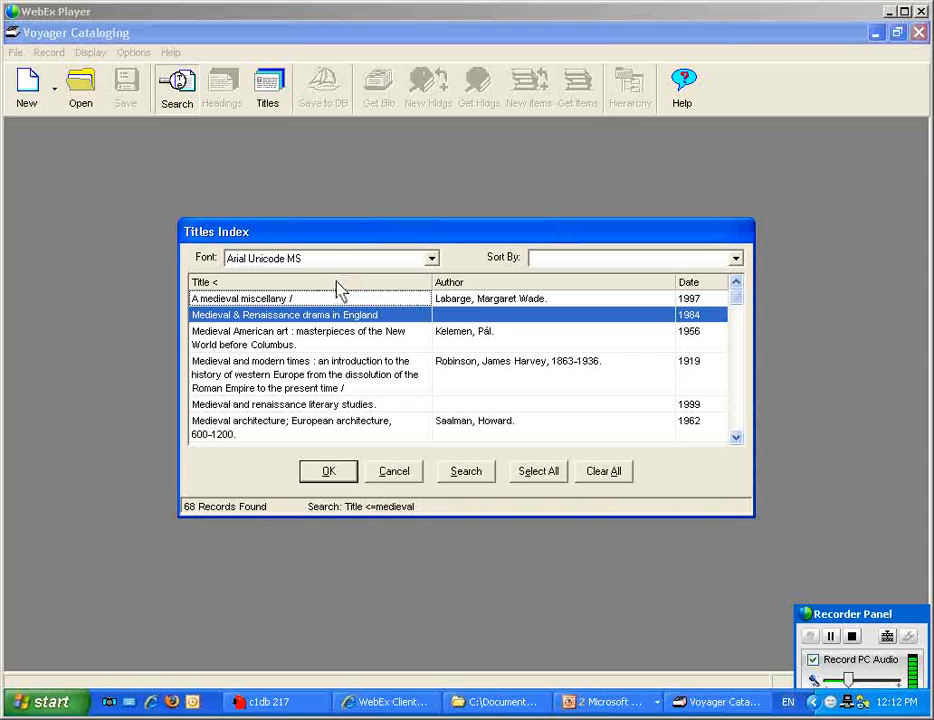
left_click(338, 288)
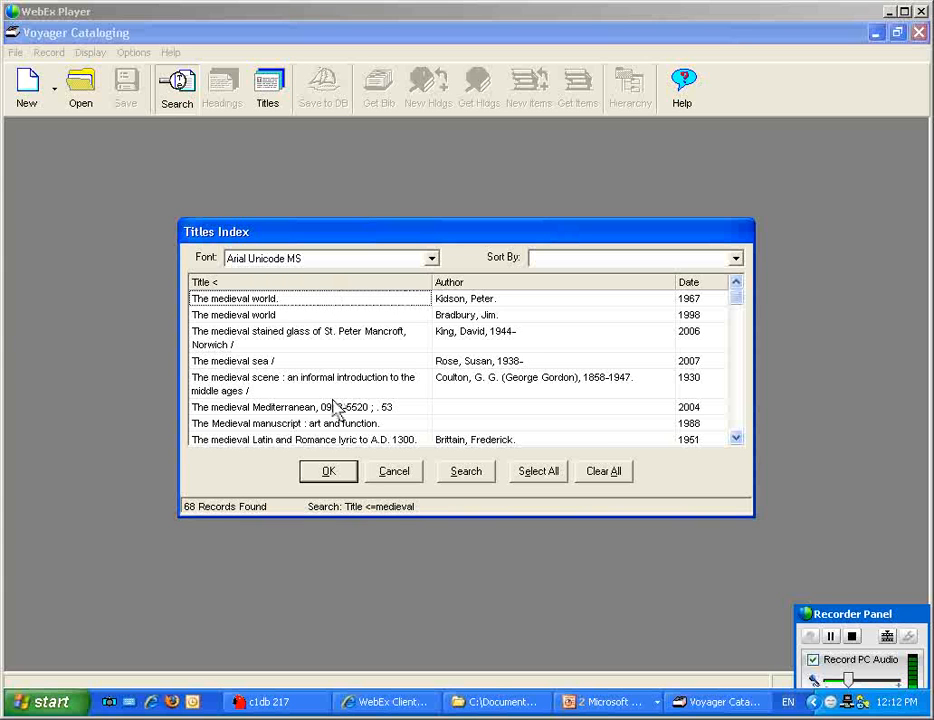
scroll(338, 410, "down", 4)
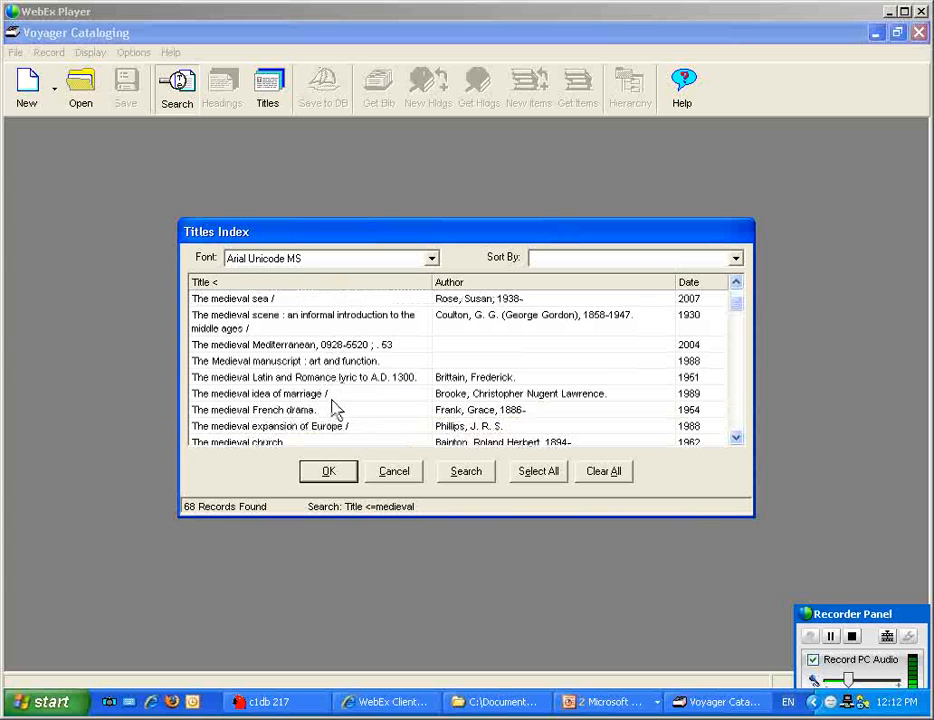
scroll(338, 410, "down", 3)
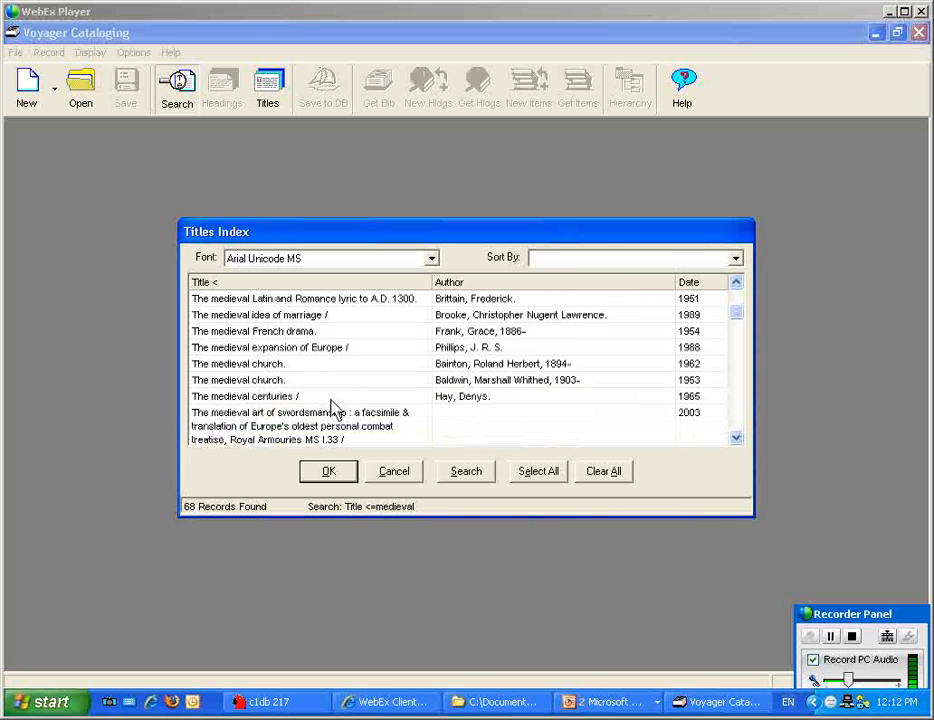
scroll(334, 410, "down", 3)
scroll(330, 410, "down", 6)
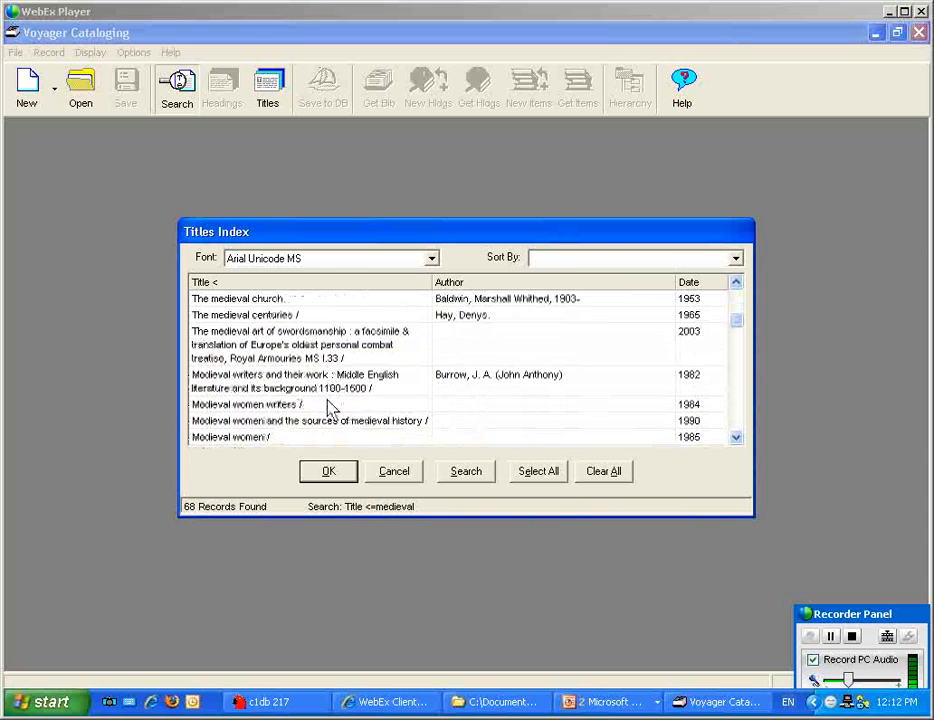
scroll(330, 410, "down", 2)
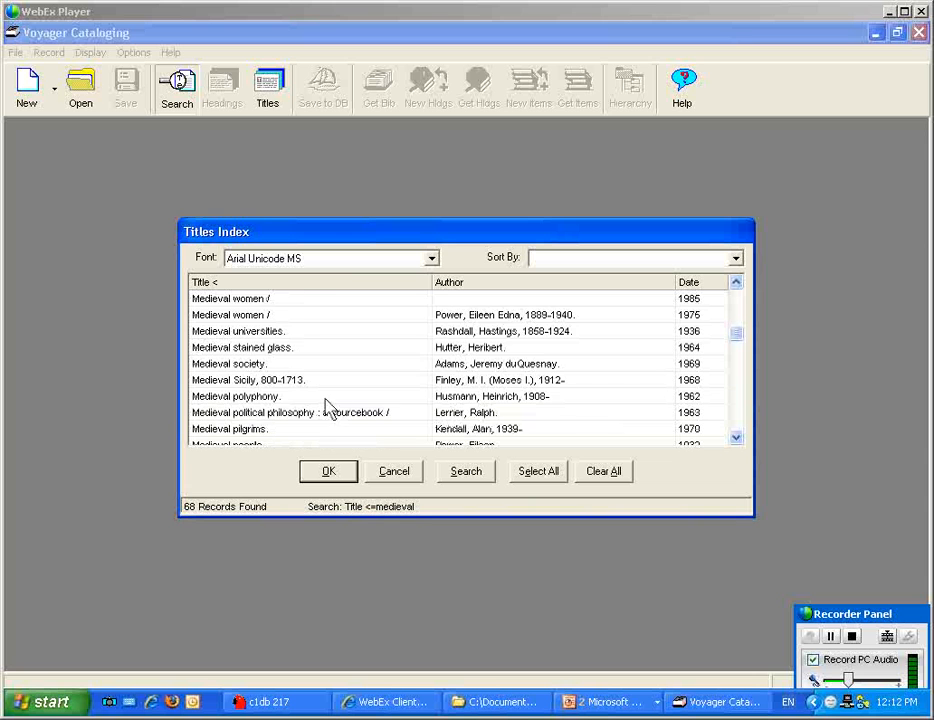
scroll(333, 404, "down", 4)
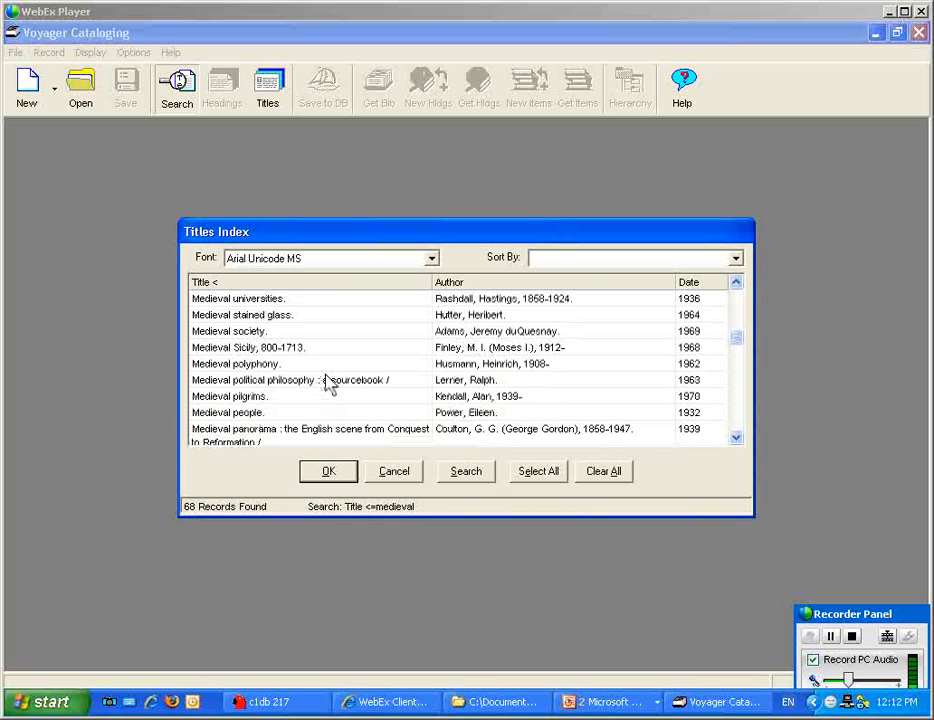
scroll(370, 359, "up", 4)
scroll(320, 292, "up", 5)
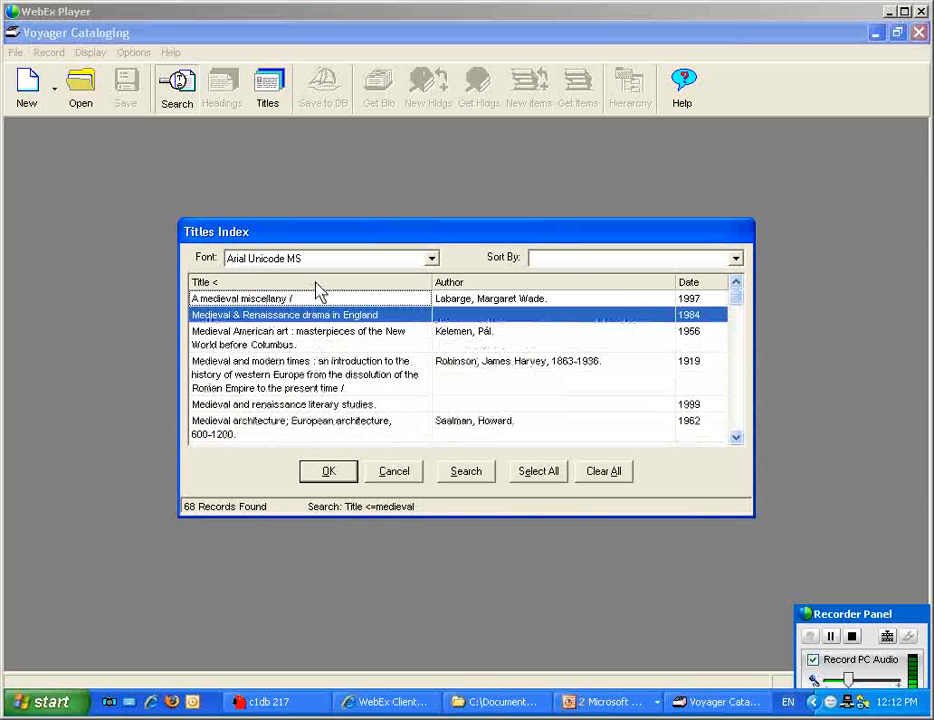
left_click(313, 283)
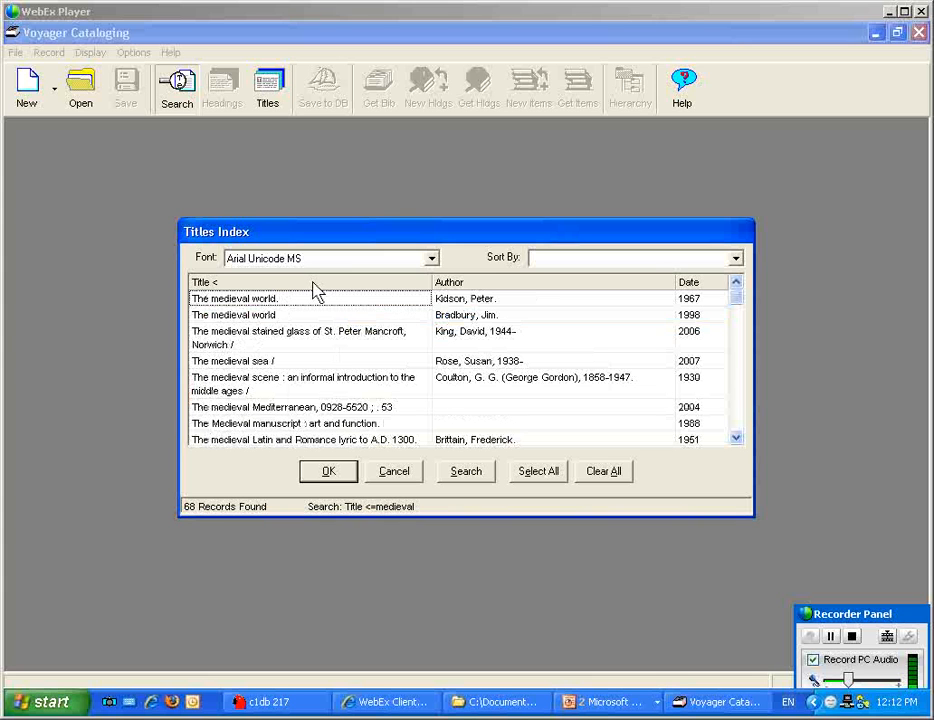
Step: Sort the titles in ascending order, open the first "Medieval mischief" record and view its 500 note
left_click(298, 285)
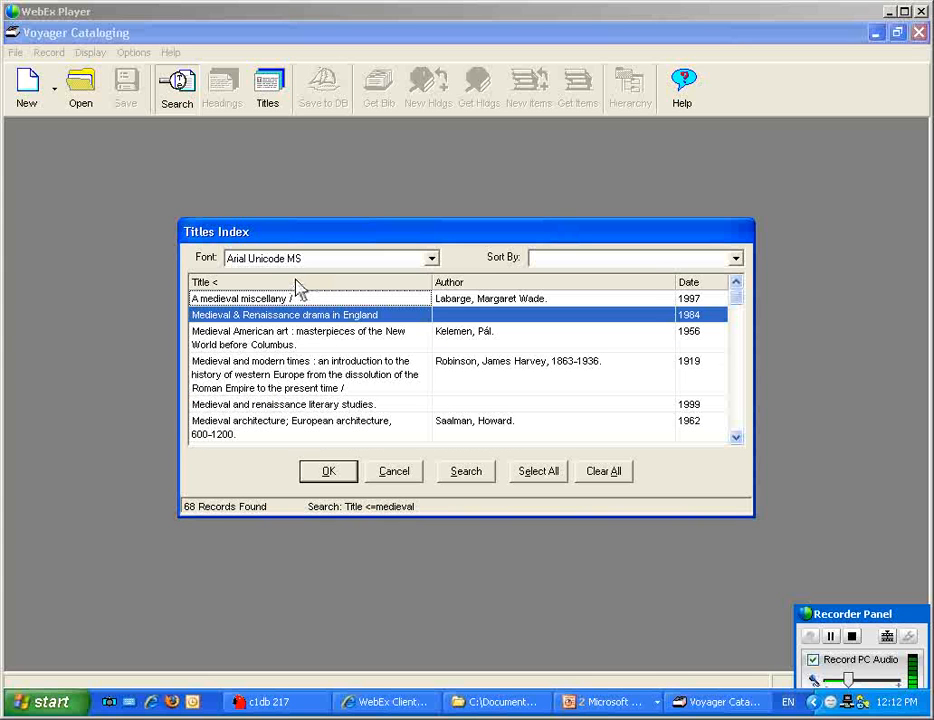
scroll(315, 344, "down", 1)
scroll(313, 344, "down", 9)
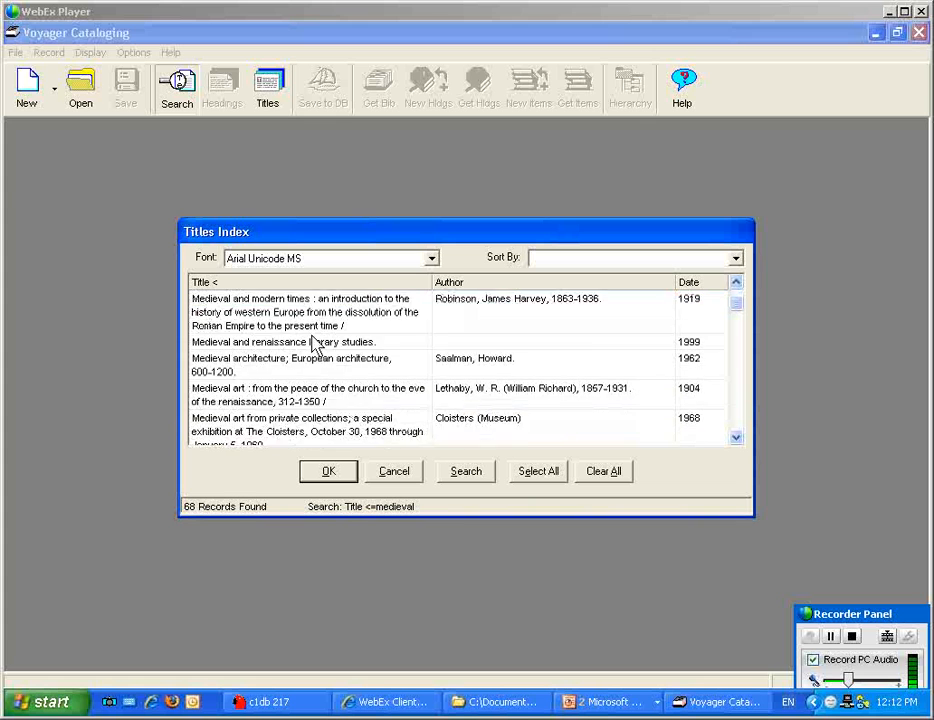
scroll(310, 342, "down", 14)
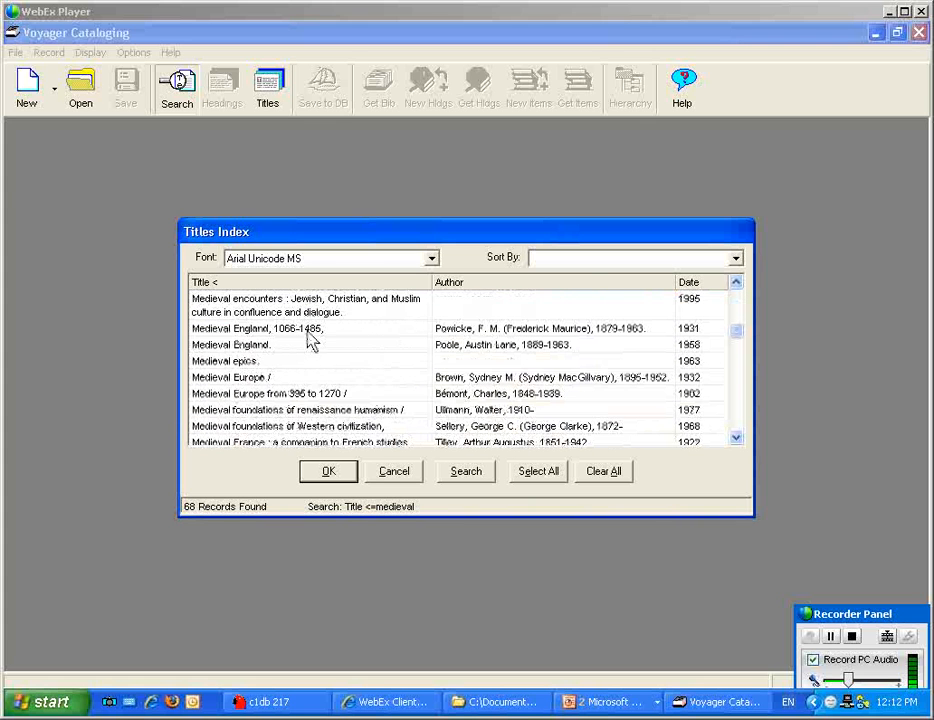
scroll(310, 340, "down", 7)
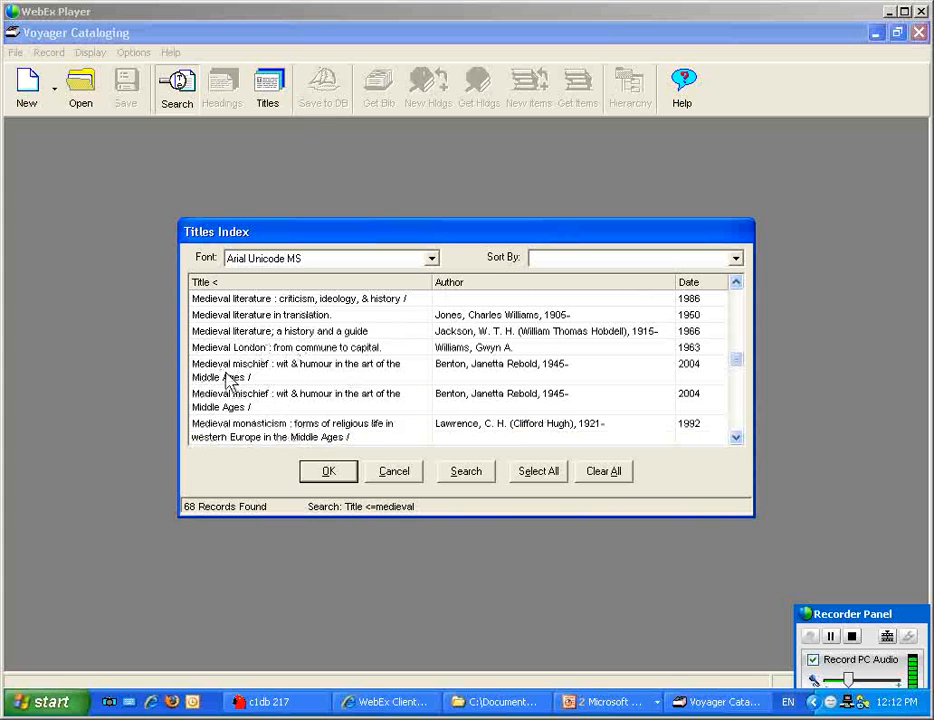
left_click(258, 374)
left_click(324, 474)
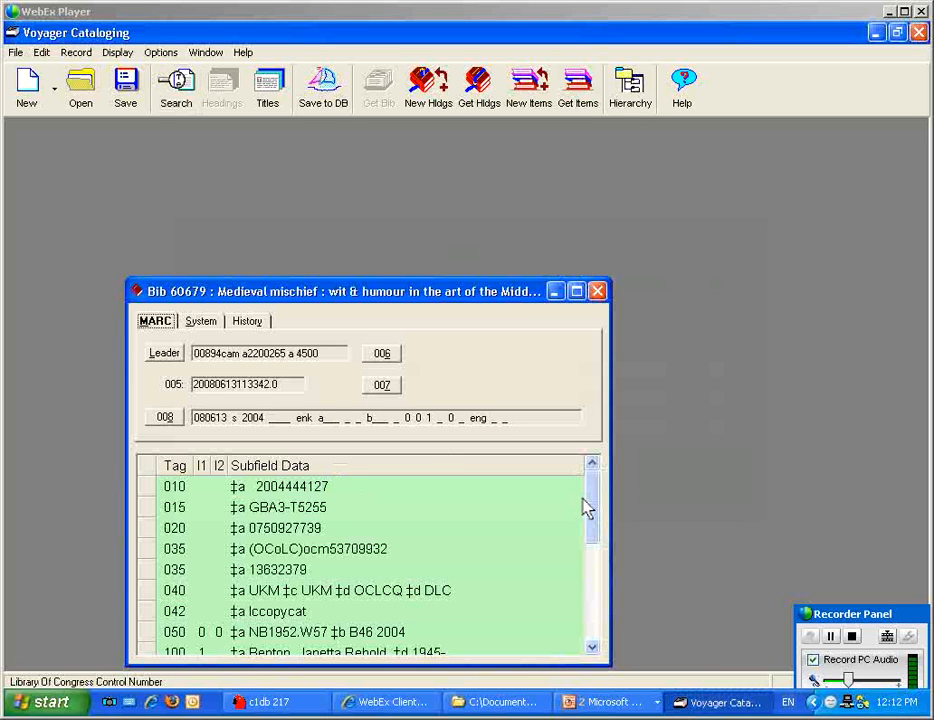
left_click_drag(594, 505, 598, 576)
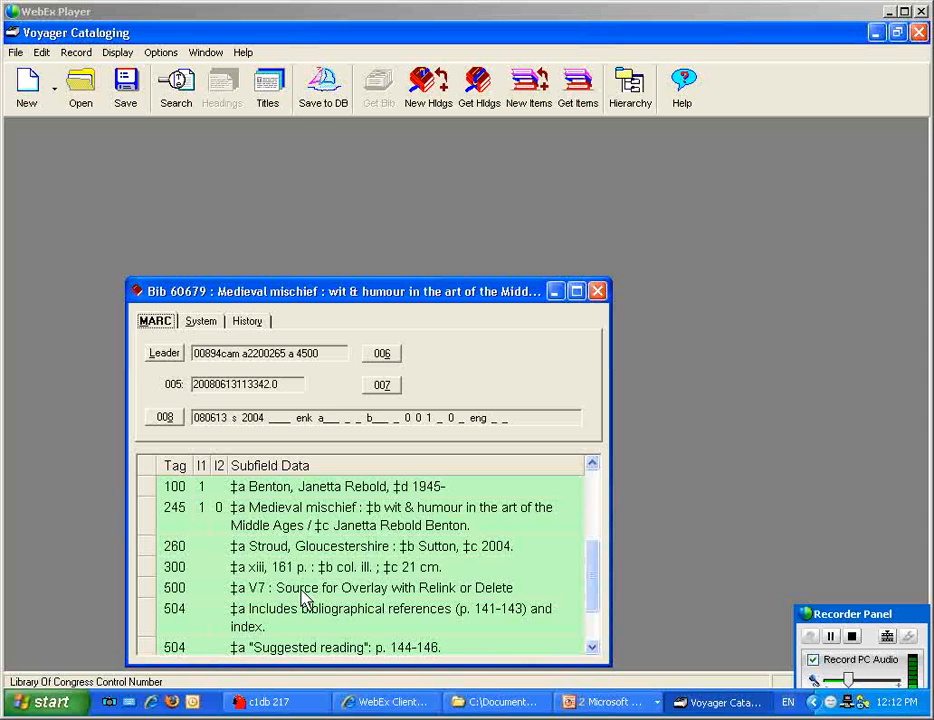
Step: Return to the titles index and open the "Medieval monasticism" record
left_click(268, 88)
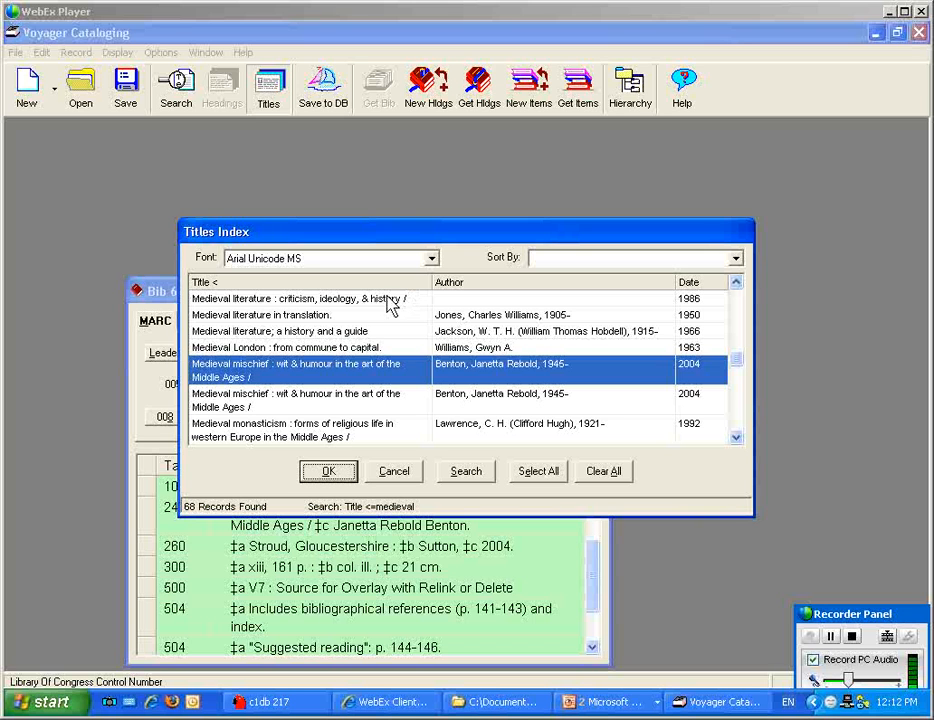
left_click(307, 443)
left_click(320, 471)
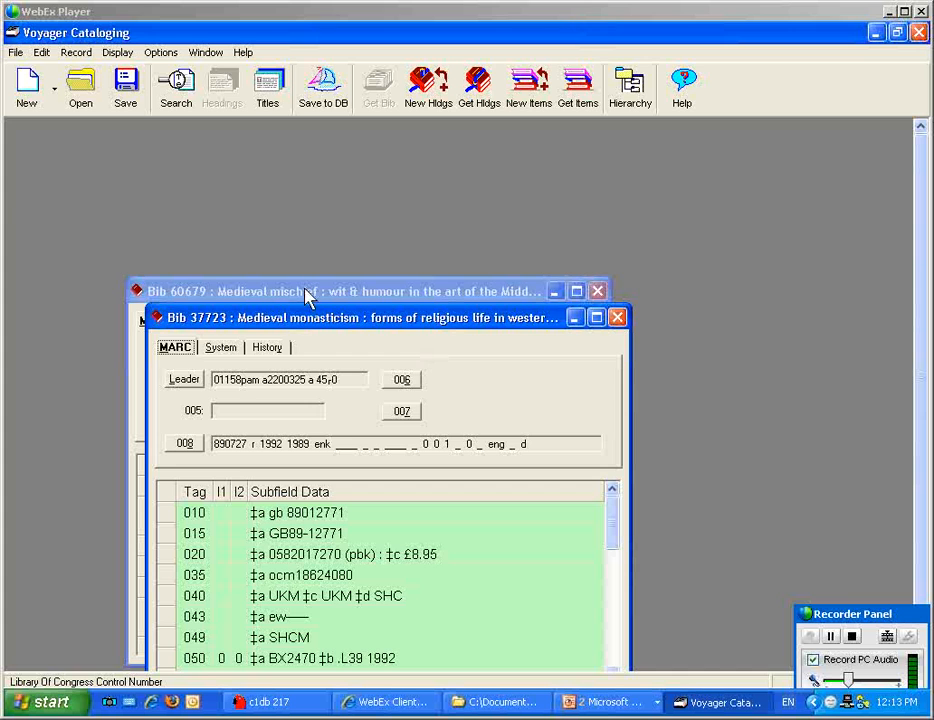
Step: Arrange the two open bib record windows so that both title bars are accessible
left_click(298, 292)
left_click_drag(243, 224, 211, 184)
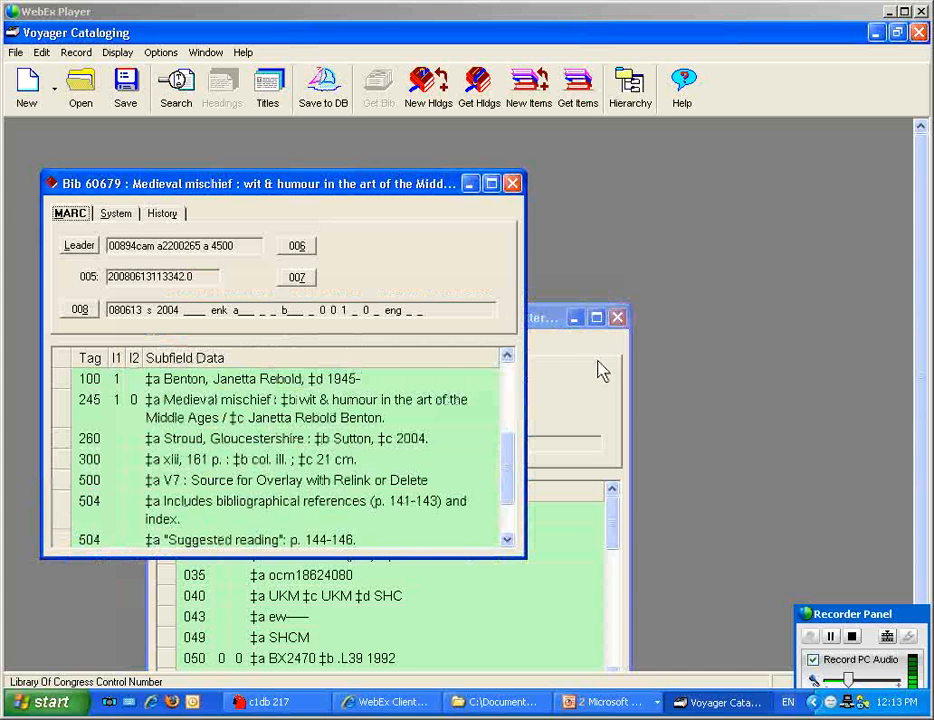
left_click(540, 325)
left_click_drag(540, 325, 671, 240)
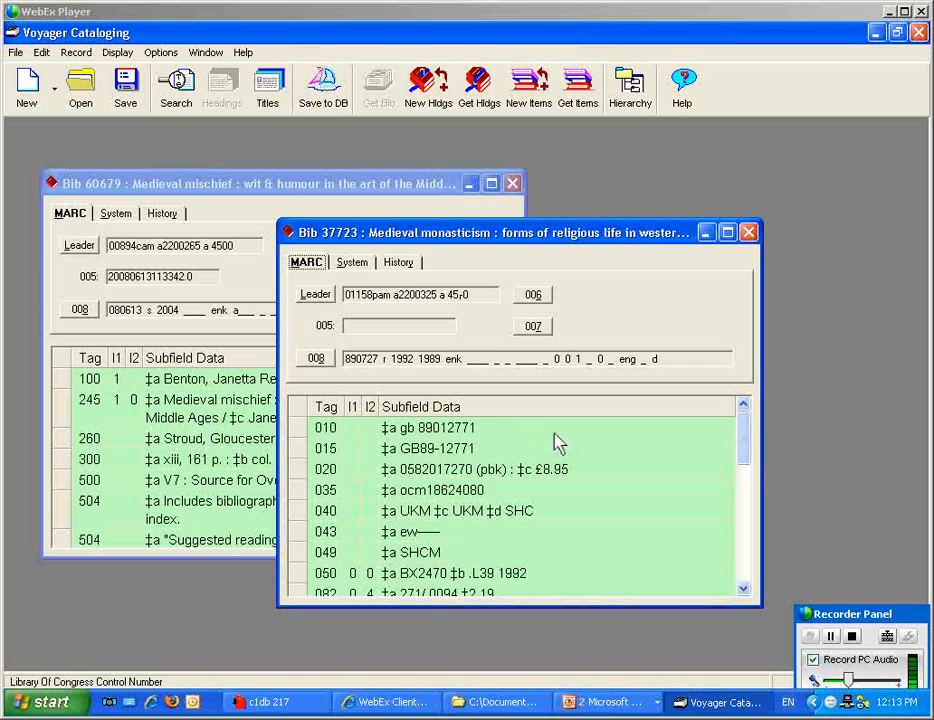
Step: Check the holdings and items hierarchy of the "Medieval monasticism" record, expanding its holding, and close the view
left_click(630, 92)
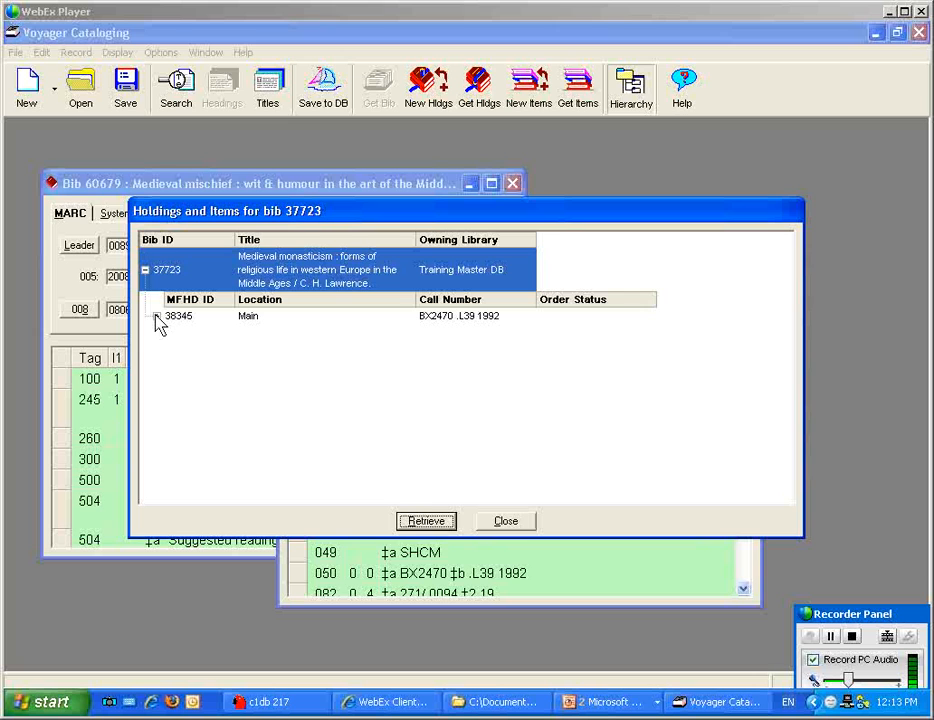
left_click(156, 315)
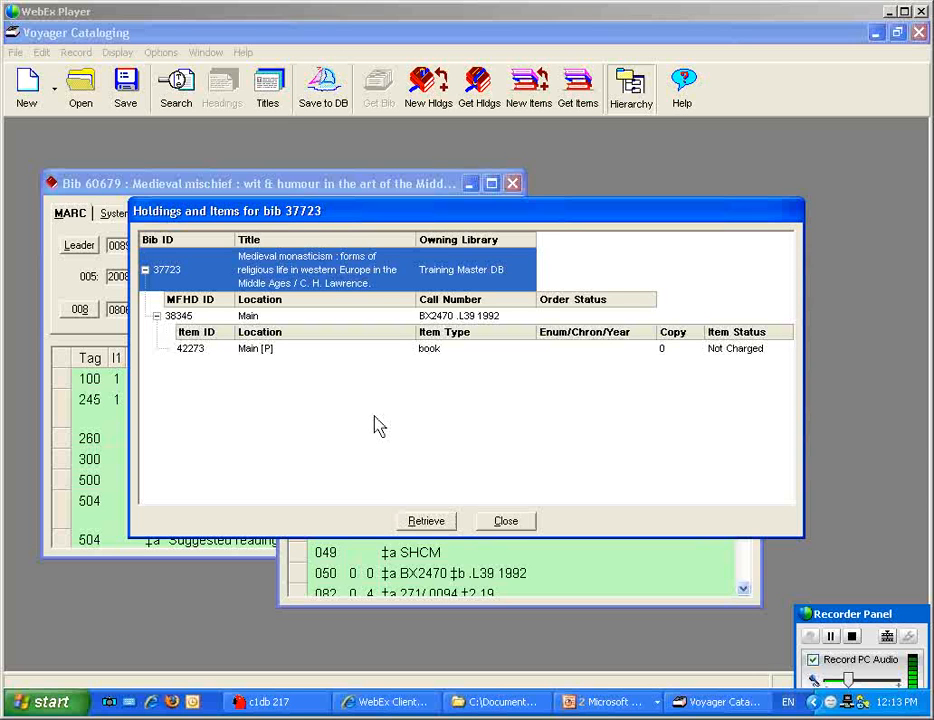
left_click(520, 521)
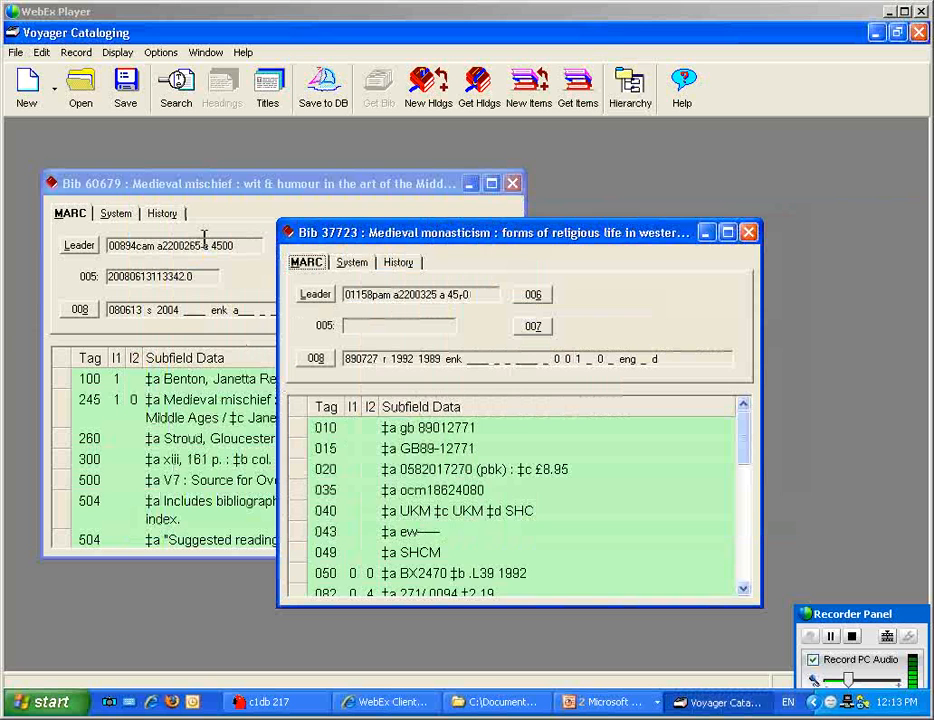
Step: Check the holdings and items hierarchy of the "Medieval mischief" record down to item level, and close the view
left_click(309, 183)
left_click(626, 88)
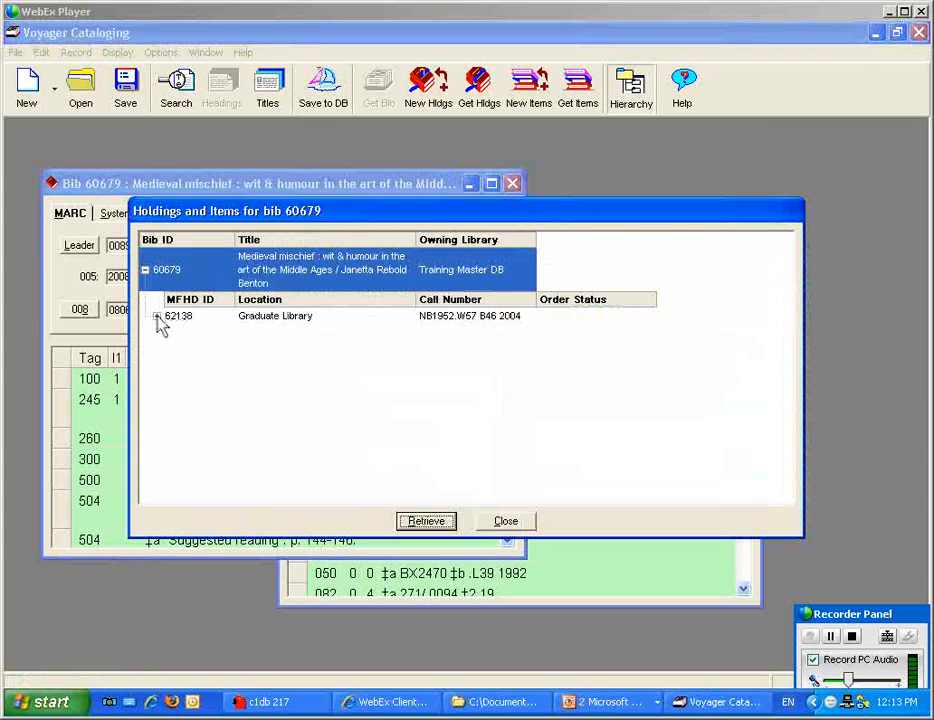
left_click(156, 316)
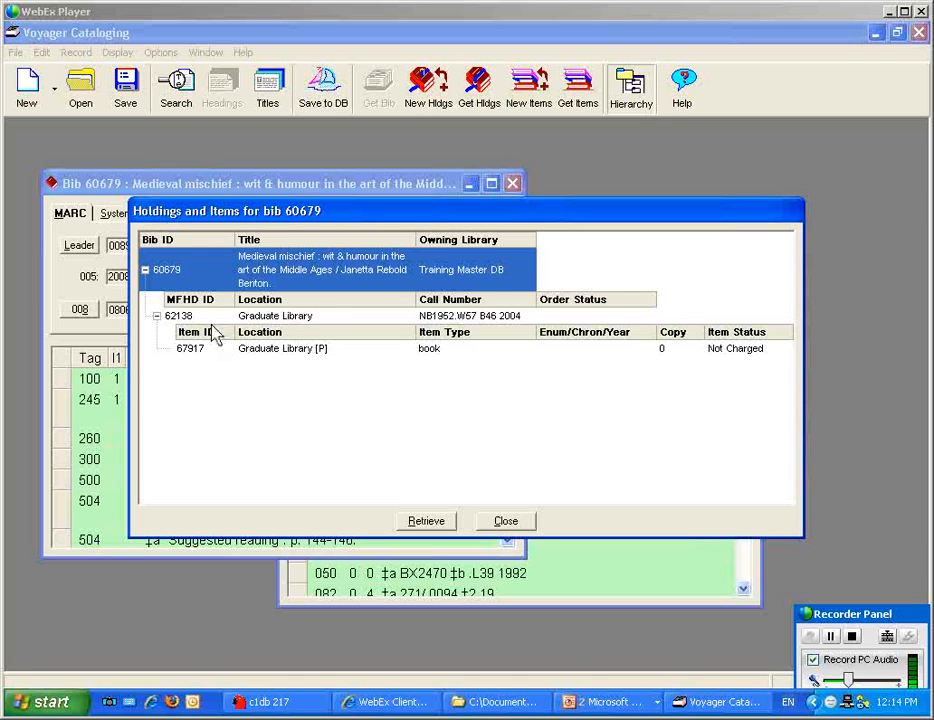
left_click(508, 522)
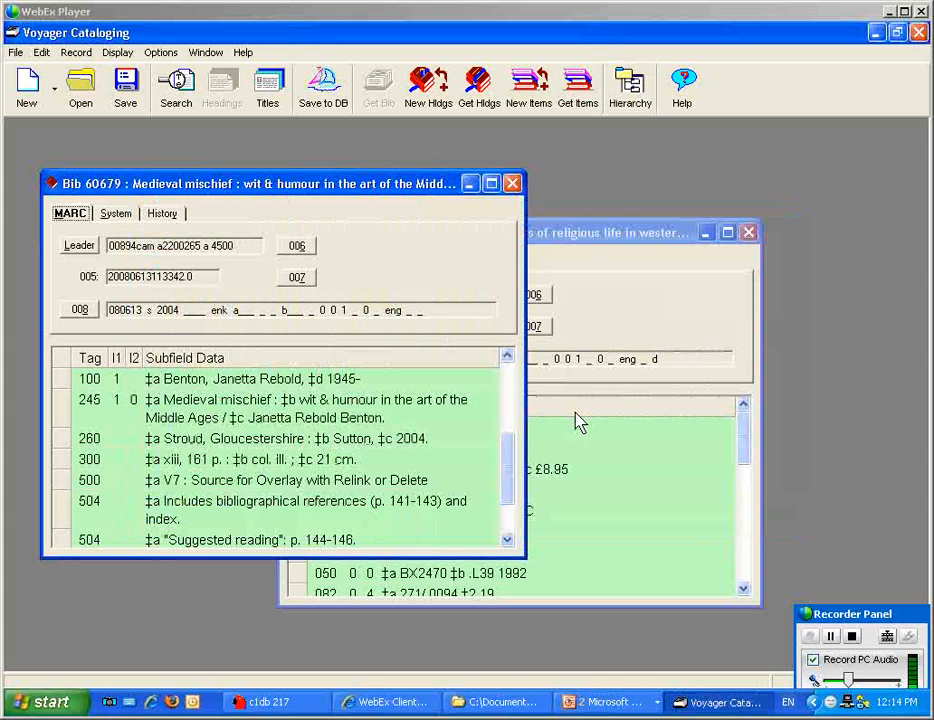
Step: Switch back to the "Medieval monasticism" record and review its attached holding and item once more
left_click(630, 292)
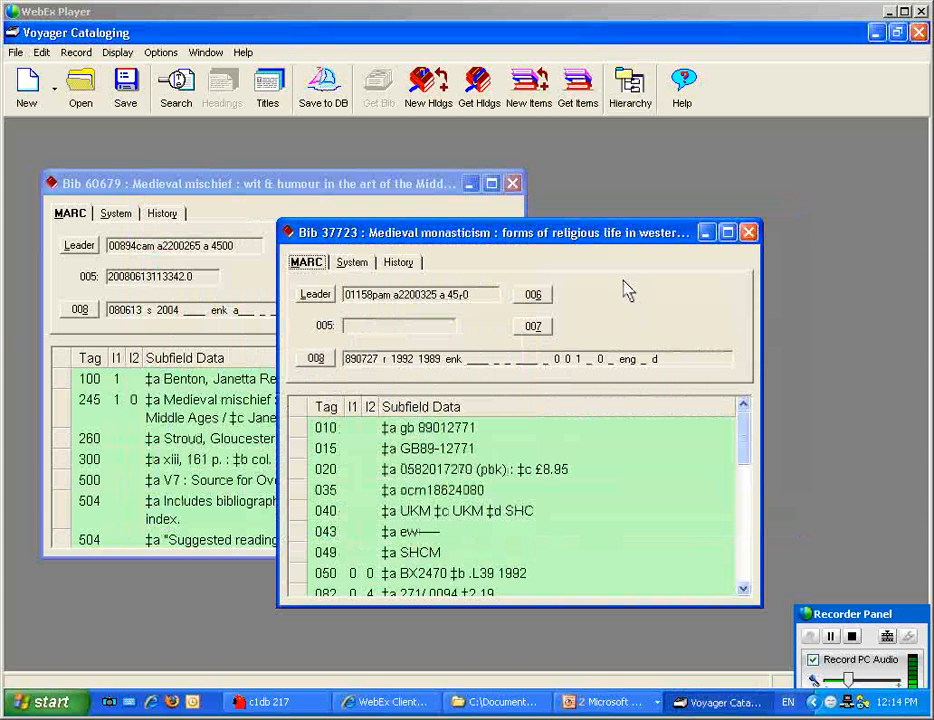
left_click(626, 96)
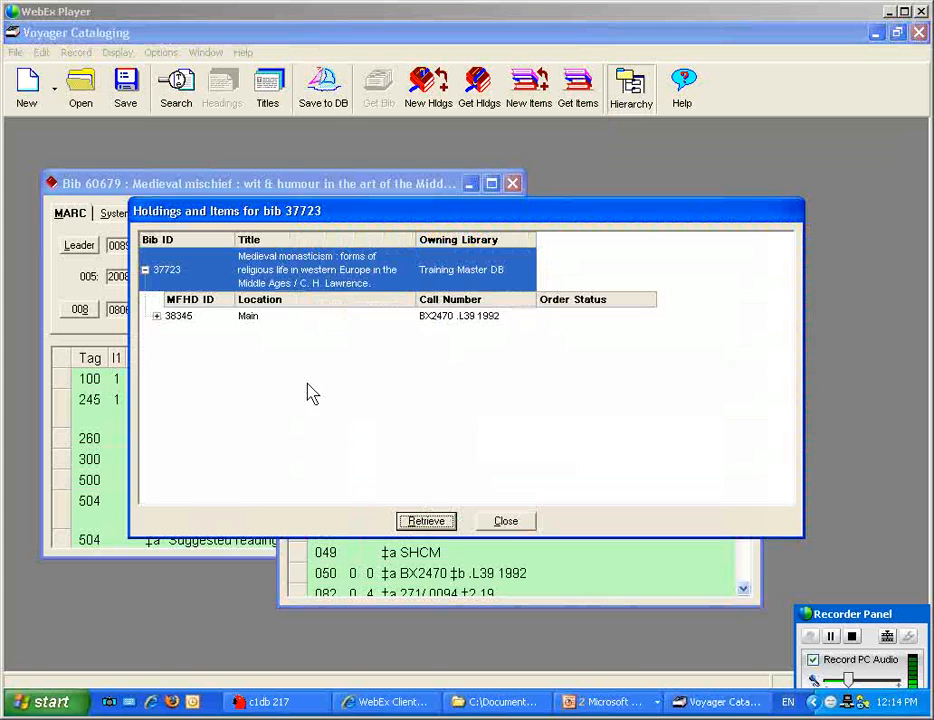
left_click(156, 317)
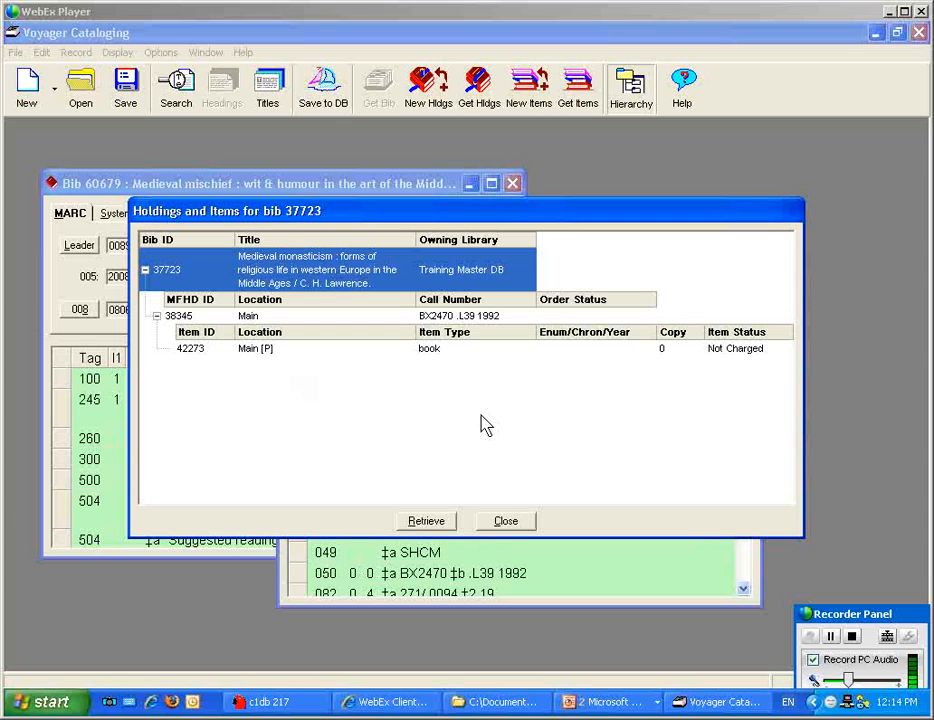
left_click(506, 524)
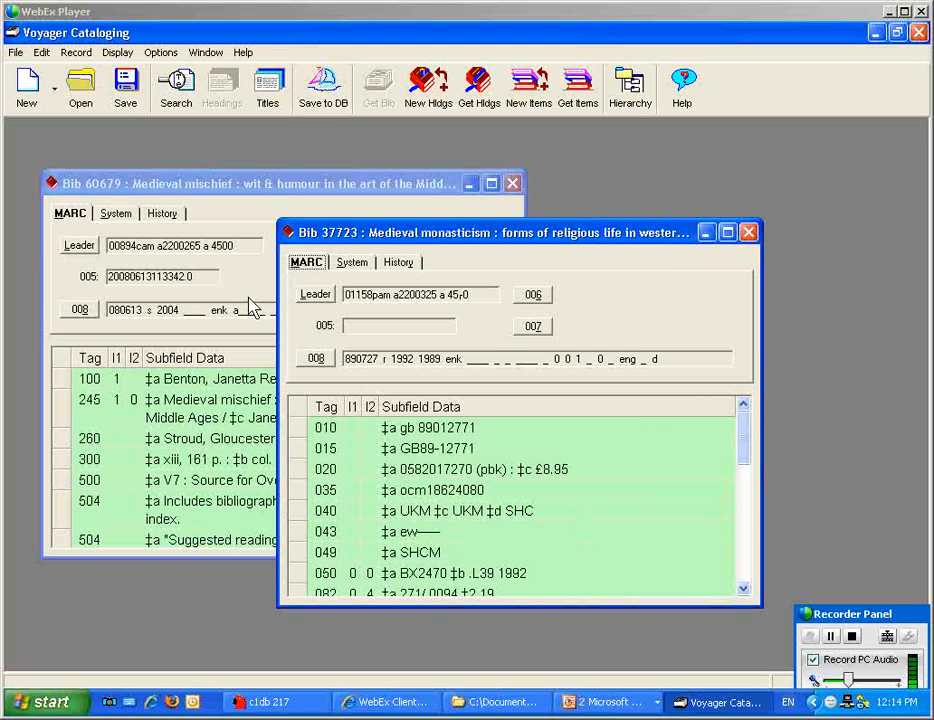
Step: Overlay the "Medieval monasticism" record with open bib 60679 using the Overlay Record profile, relinking MFHDs and items and deleting the source bib
left_click(72, 55)
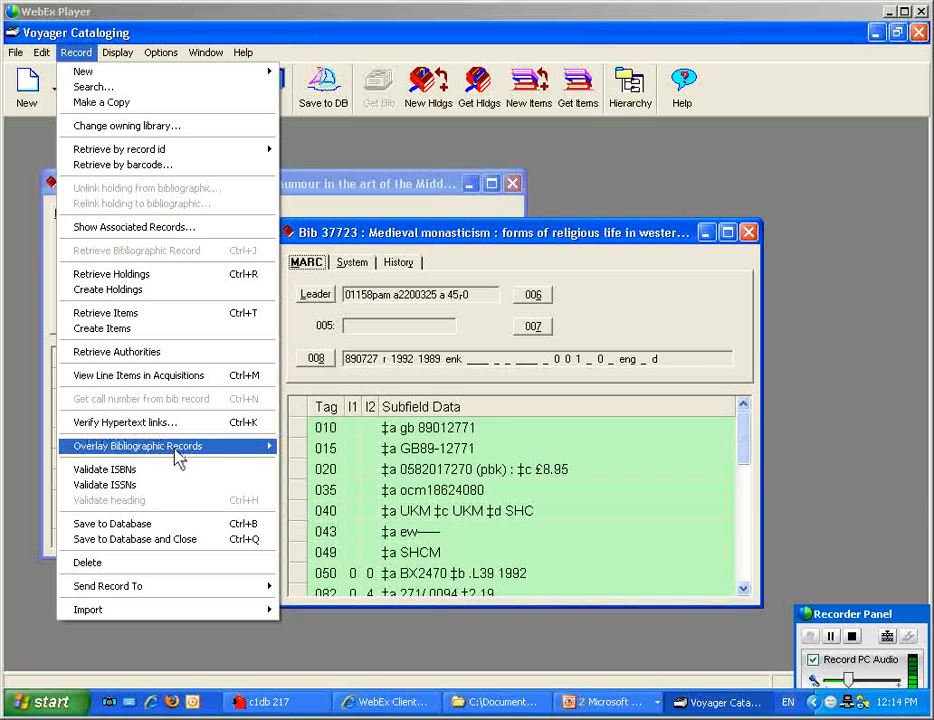
mouse_move(179, 450)
mouse_move(310, 447)
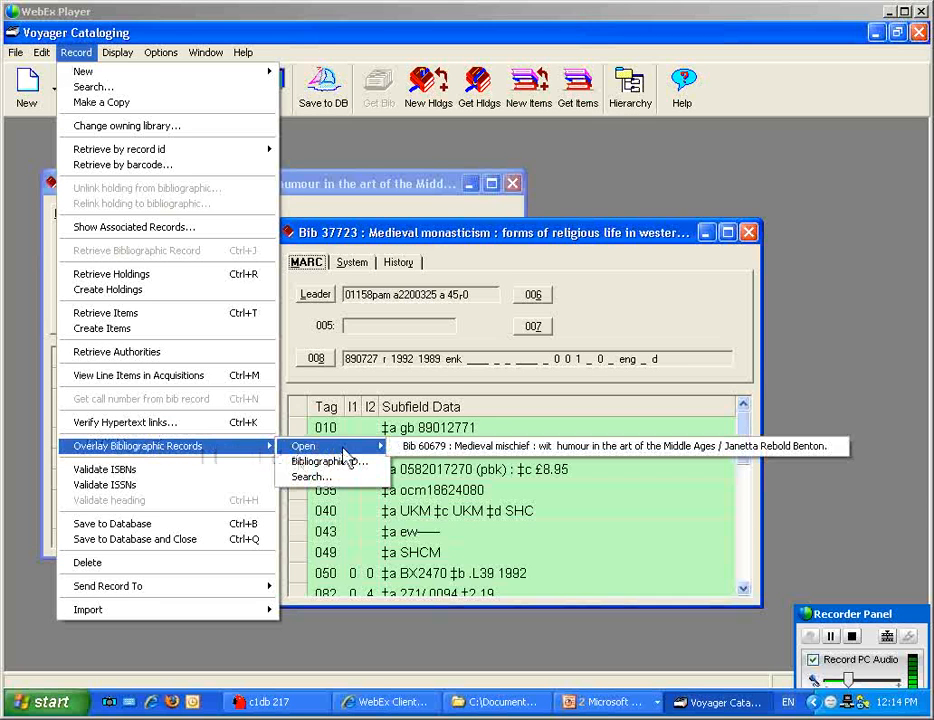
left_click(400, 452)
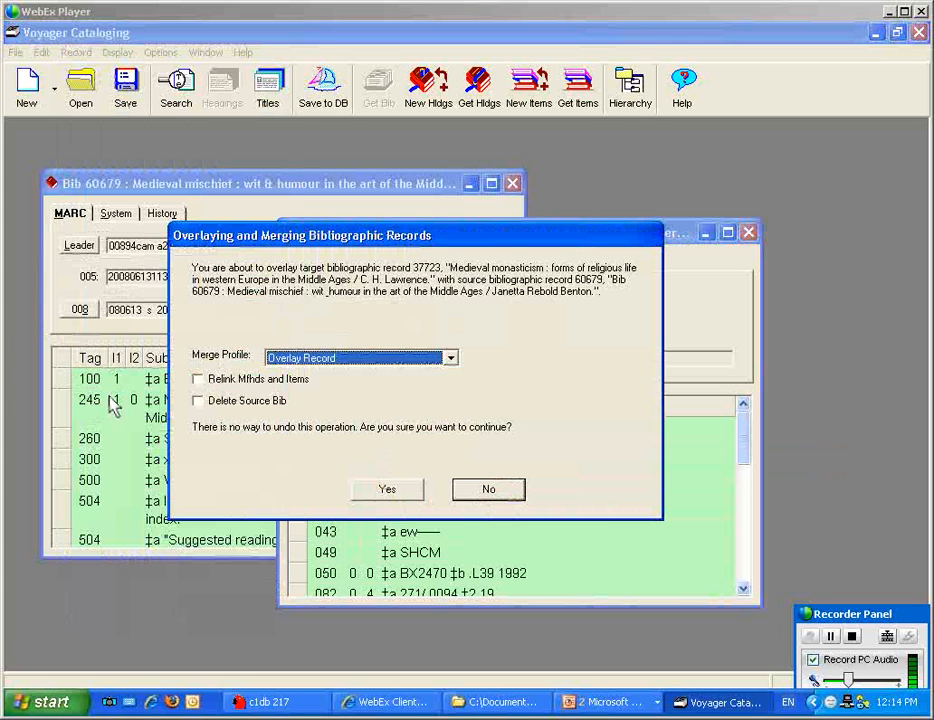
left_click(197, 379)
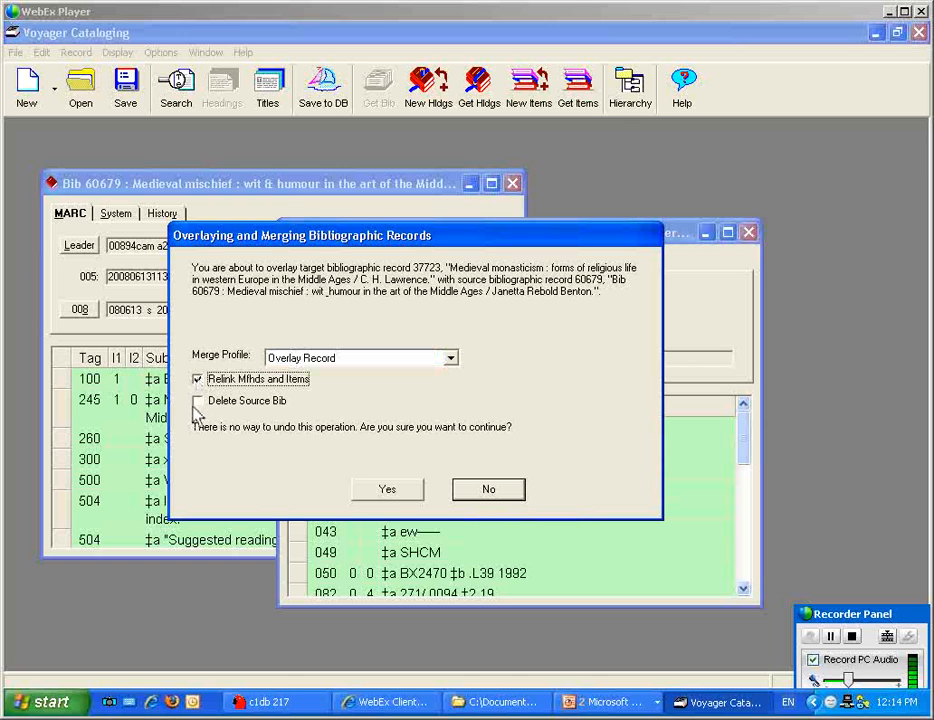
left_click(198, 401)
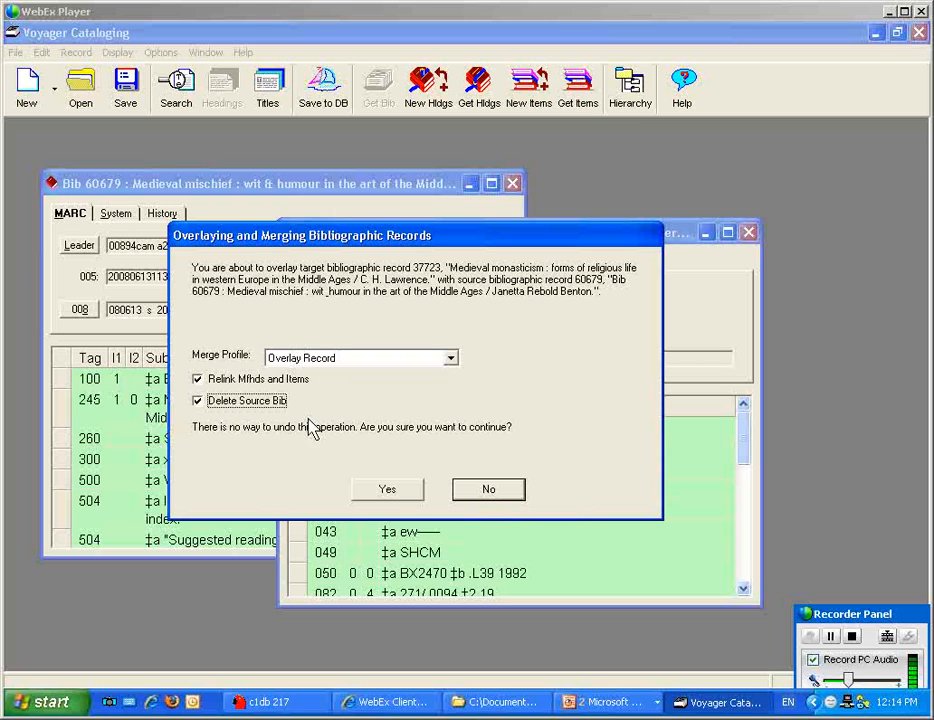
left_click(384, 494)
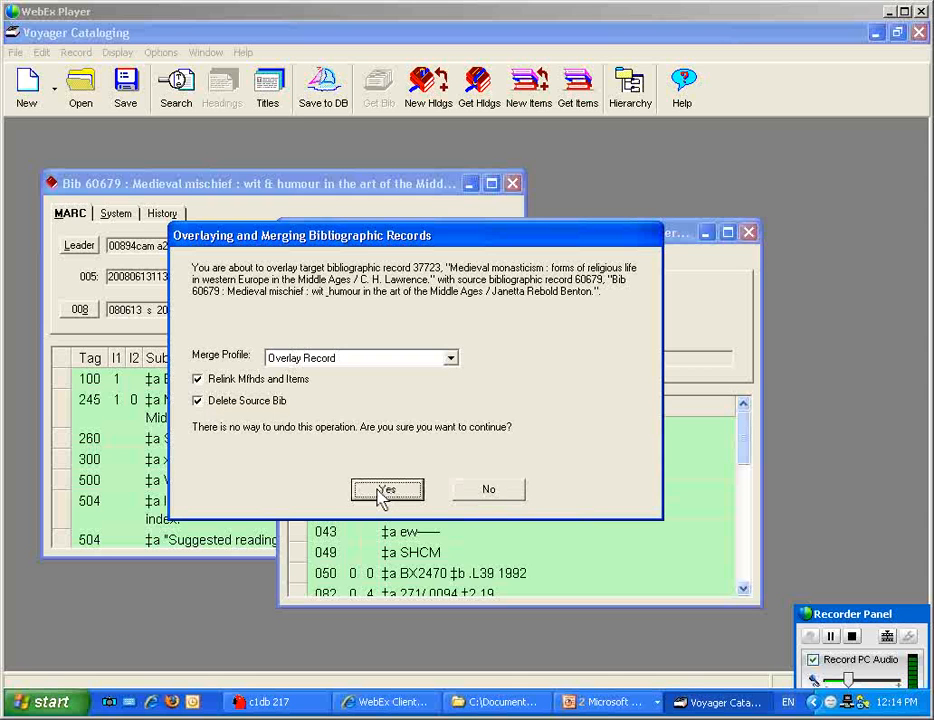
Step: Confirm the overlay of bib 37723, and check the merged record's holdings, items and MARC fields
left_click(382, 491)
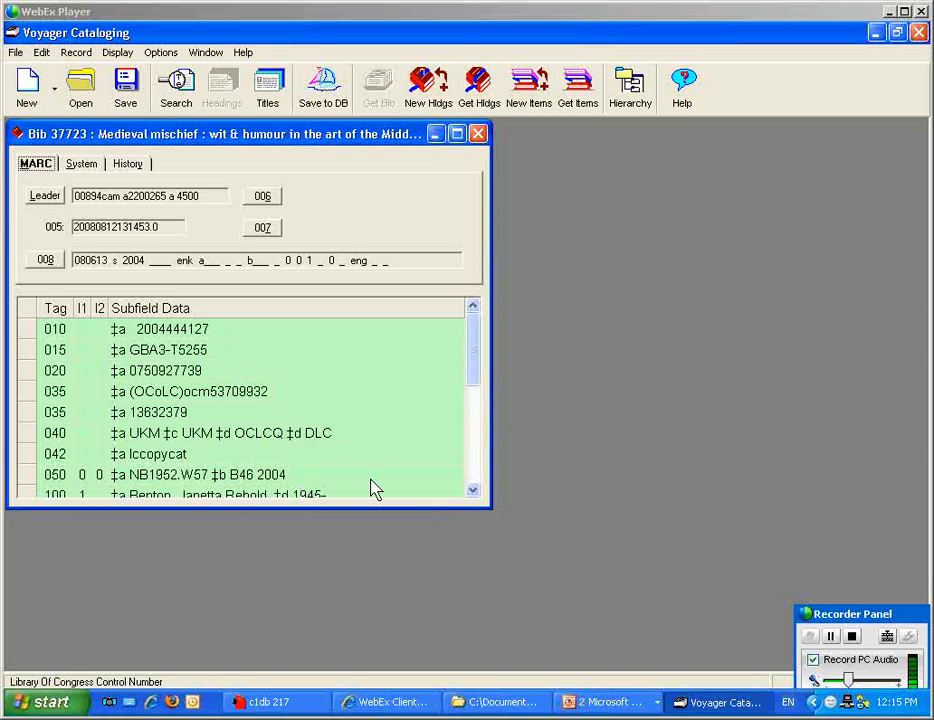
left_click(626, 106)
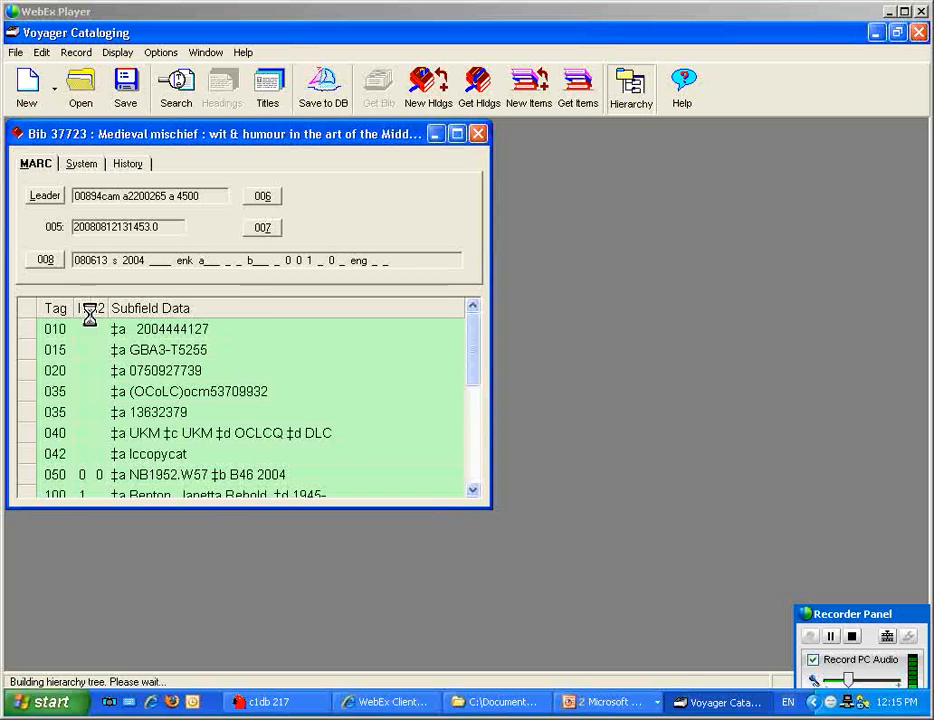
left_click(156, 316)
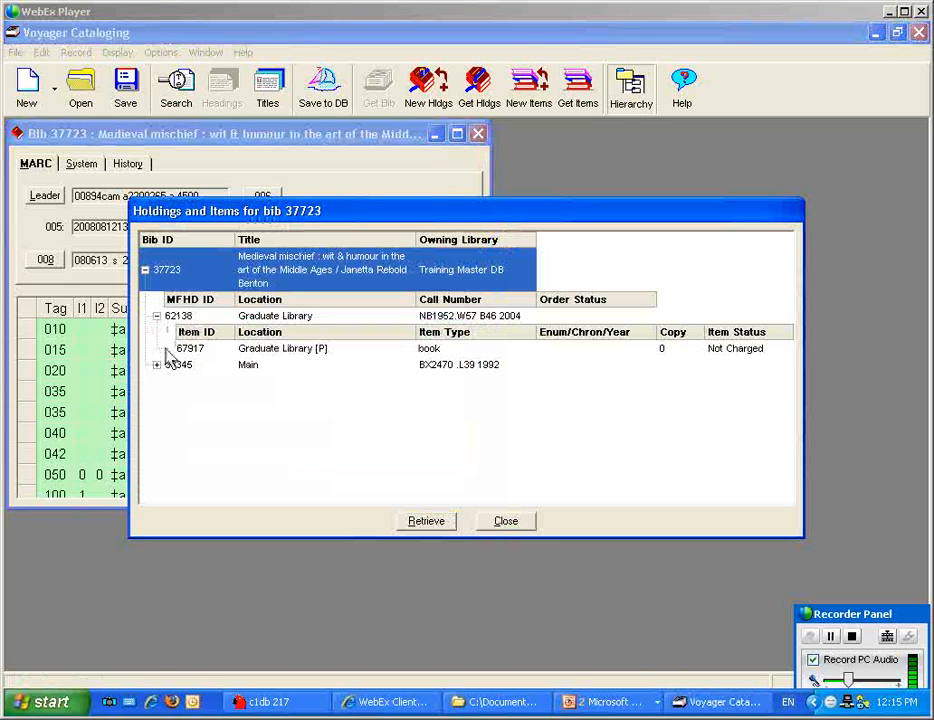
left_click(156, 365)
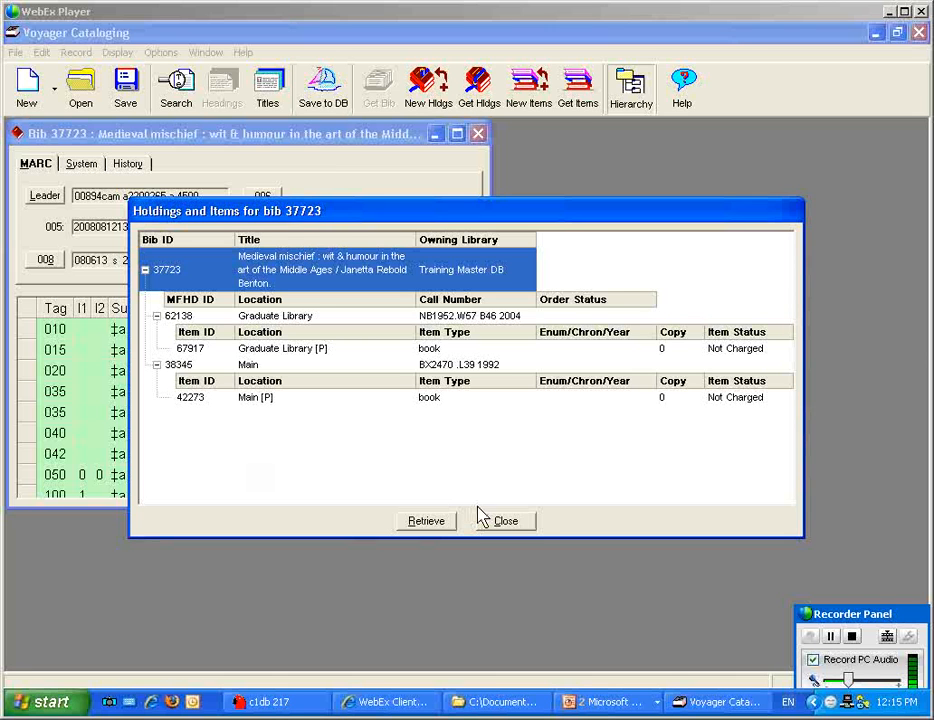
left_click(505, 526)
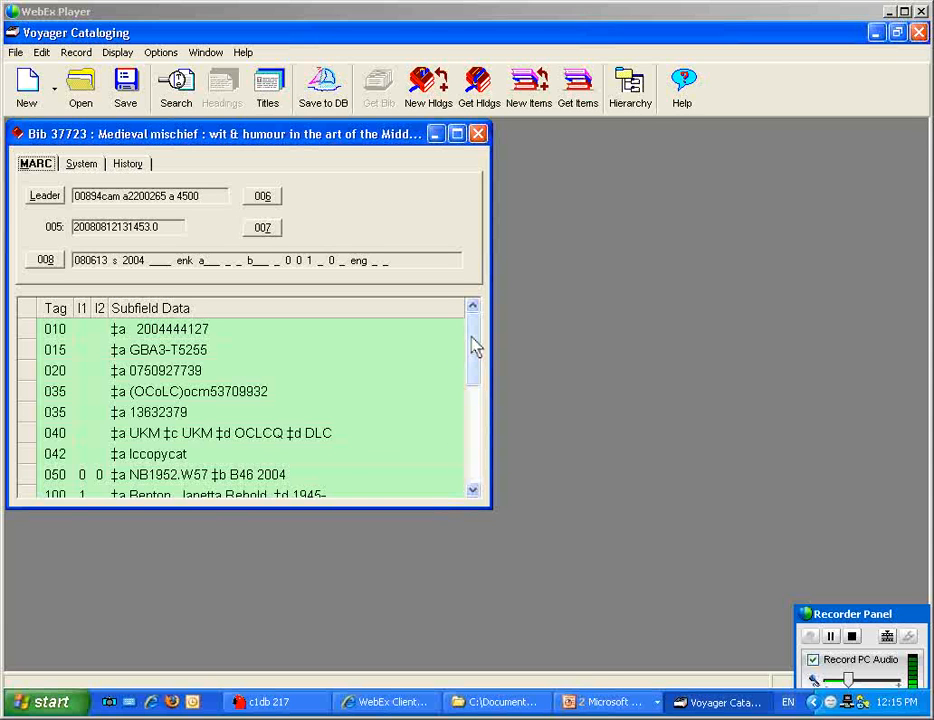
left_click_drag(477, 359, 459, 417)
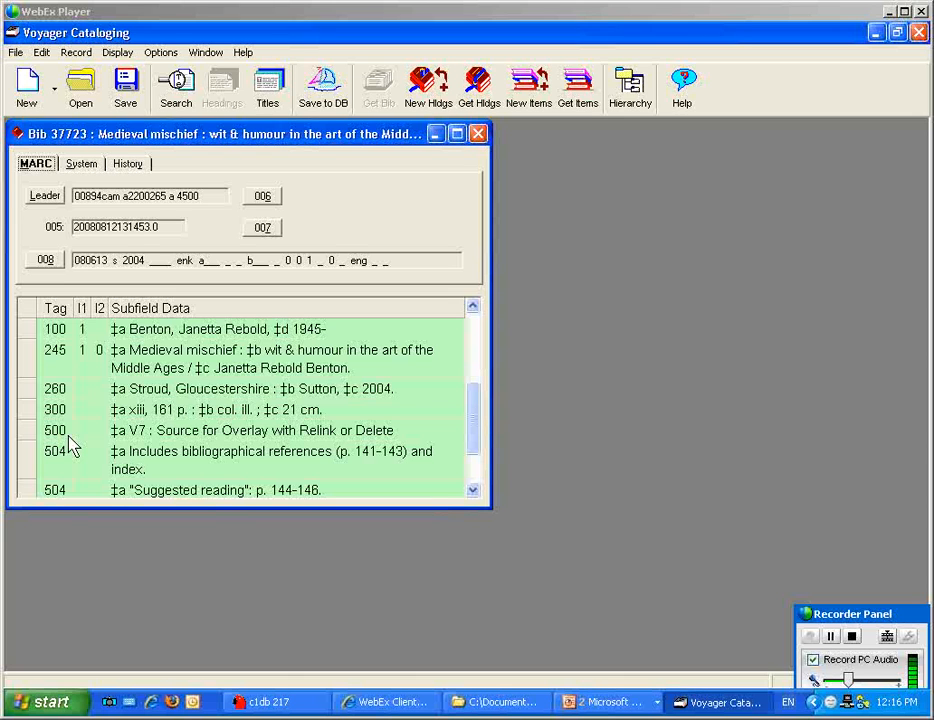
Step: Search the title index for "interpreting keynes" and open both matching bibliographic records
left_click(185, 104)
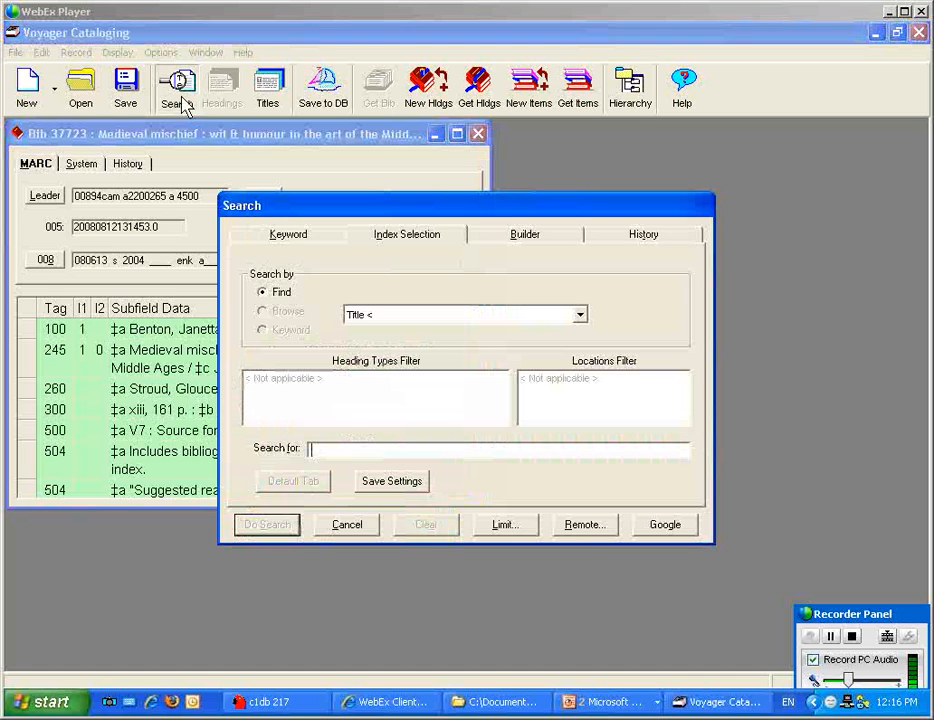
type("in")
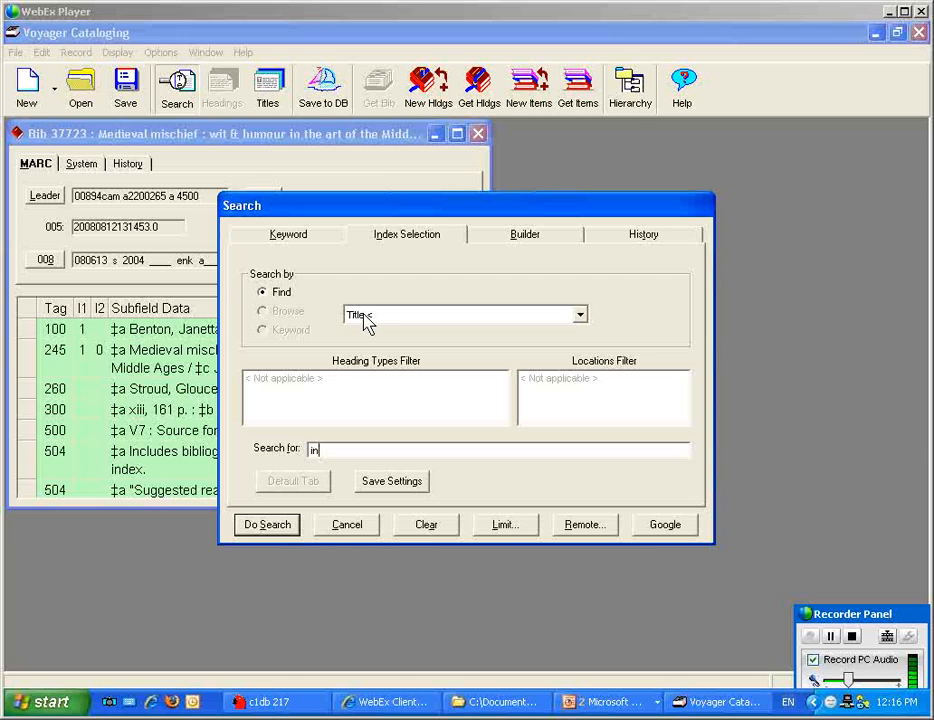
type("terpreting keynes")
key("Return")
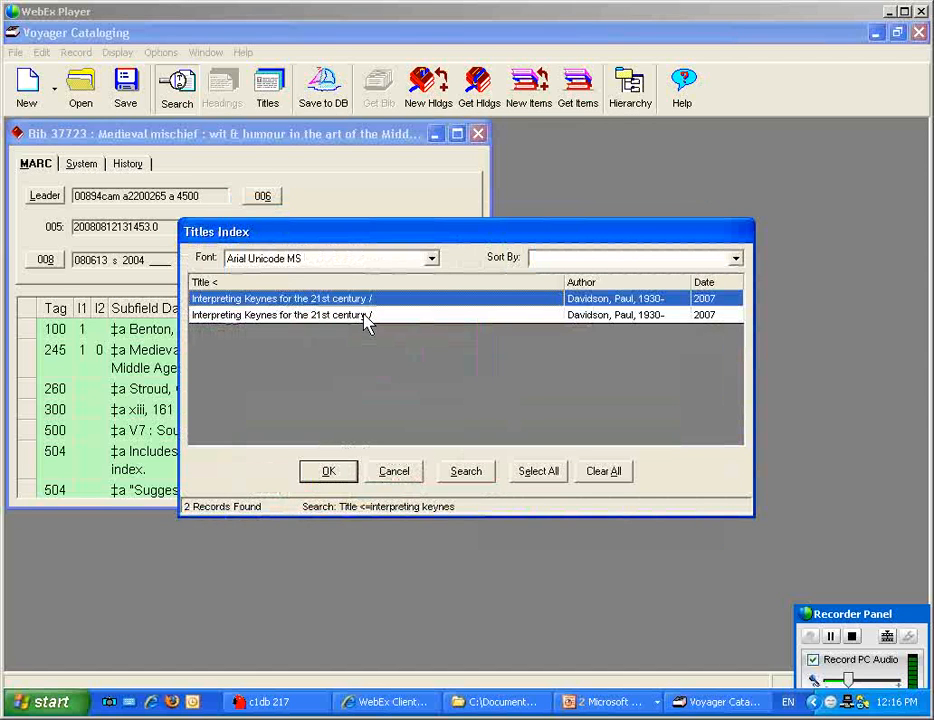
left_click(367, 318, "ctrl")
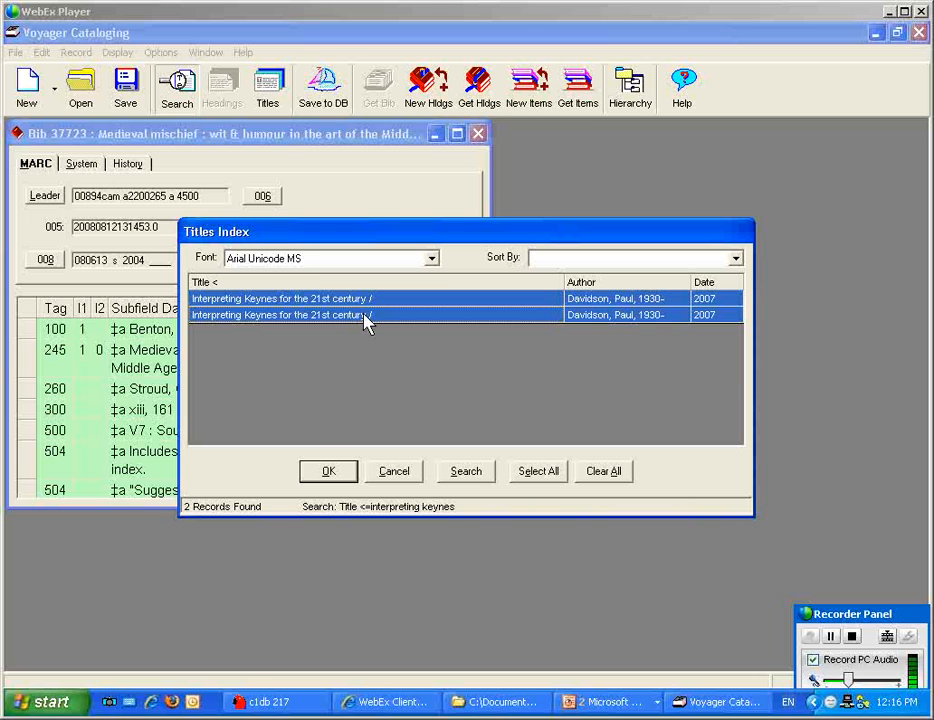
key("Return")
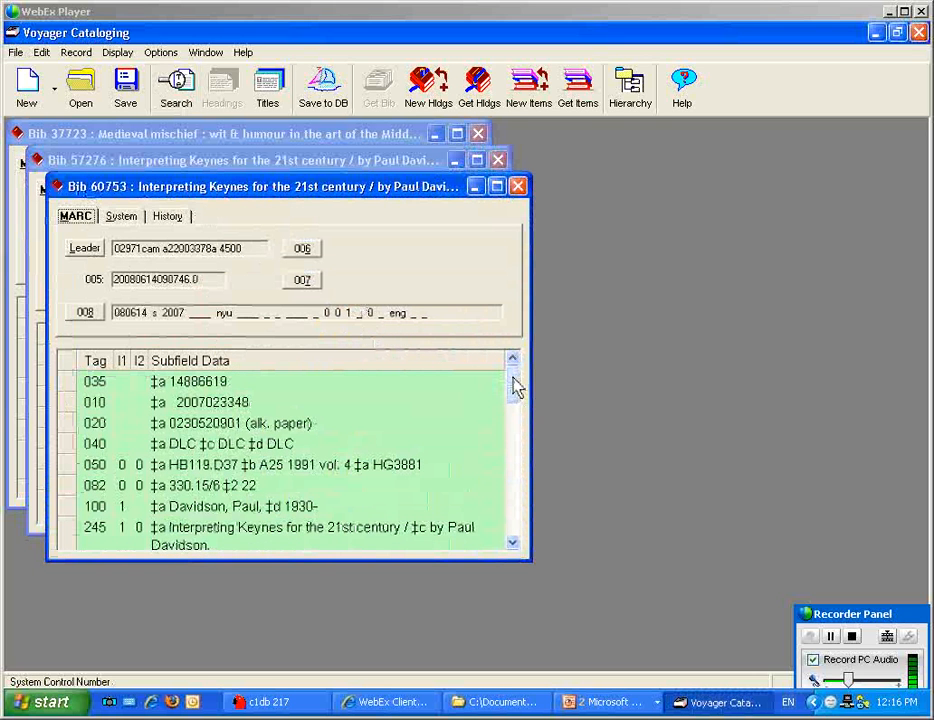
Step: Review the 500 notes of source bib 60753 and check its holdings and items hierarchy down to item level
left_click_drag(514, 389, 517, 447)
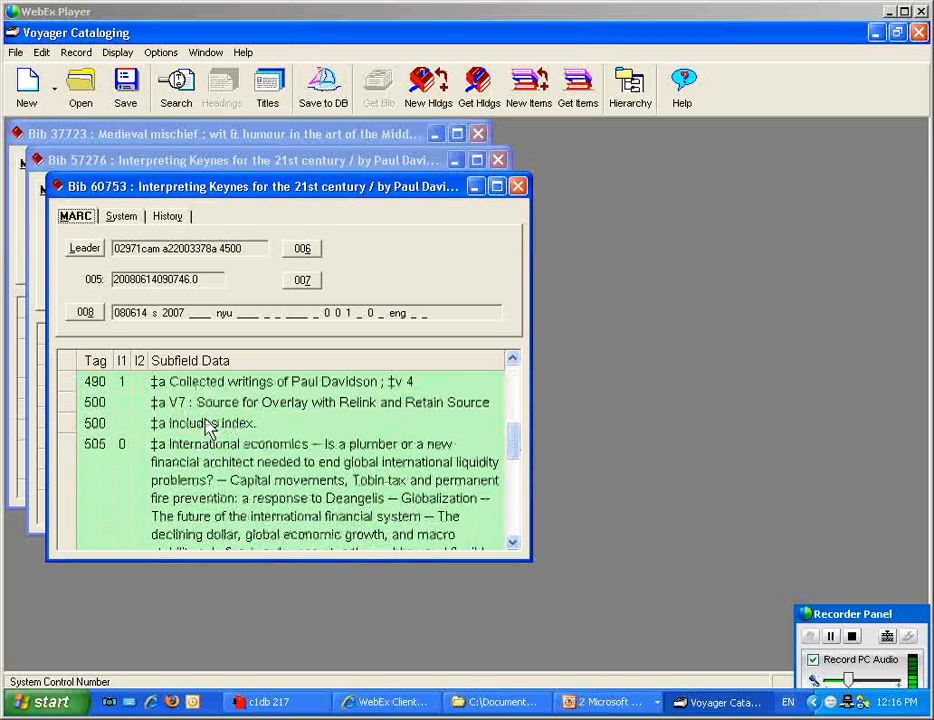
left_click_drag(284, 188, 565, 200)
left_click(630, 92)
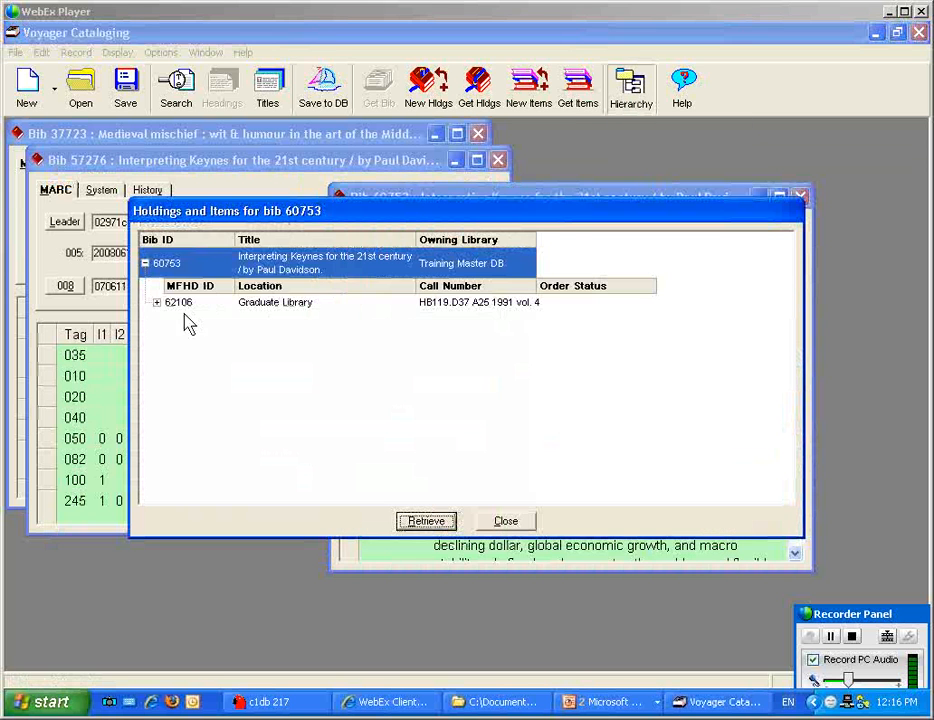
left_click(156, 303)
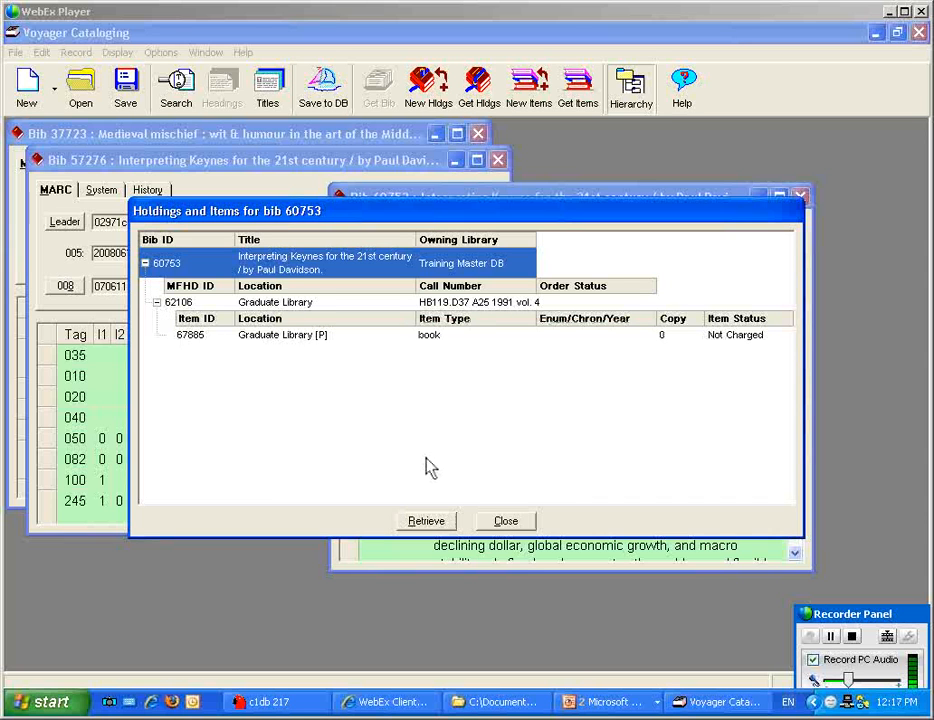
left_click(508, 522)
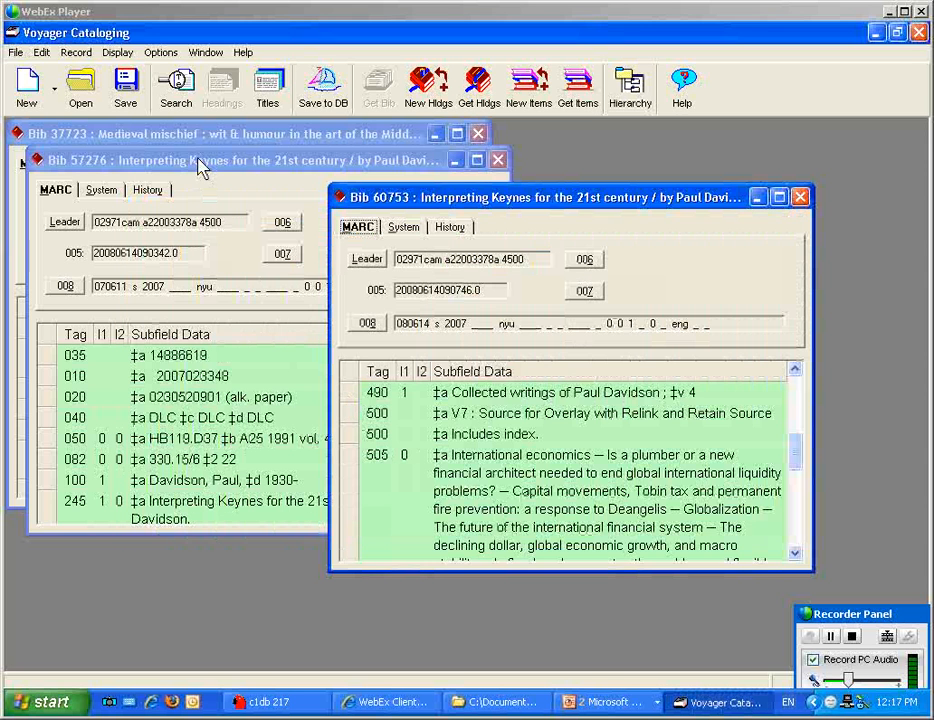
Step: Bring bib 57276 forward, review its 500 notes, and check its attached holding and item in the hierarchy
left_click(200, 167)
left_click_drag(200, 167, 212, 241)
left_click_drag(507, 443, 507, 480)
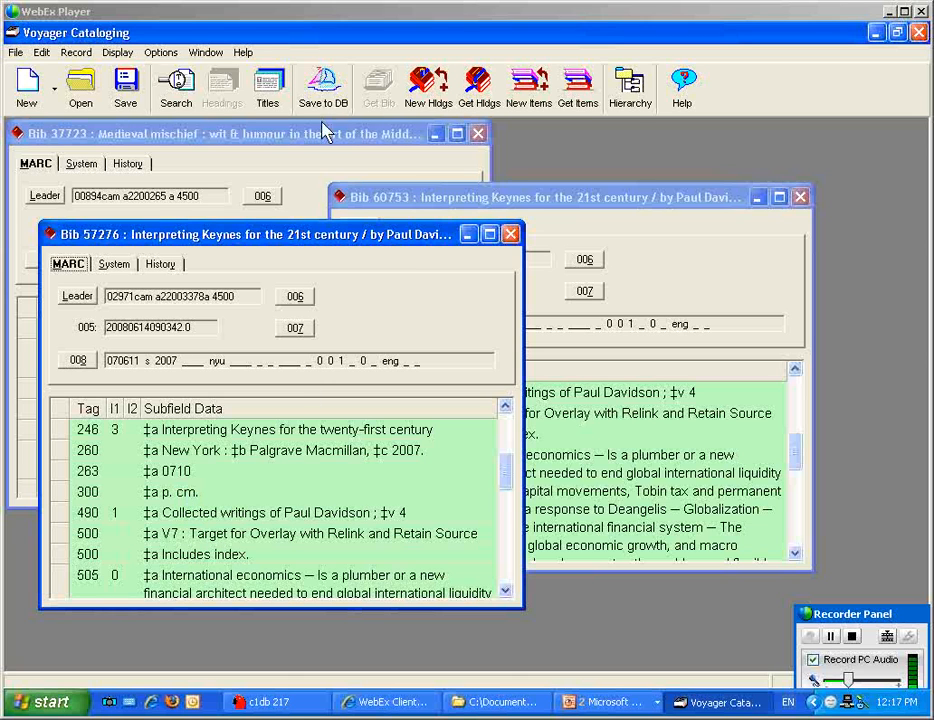
left_click(630, 90)
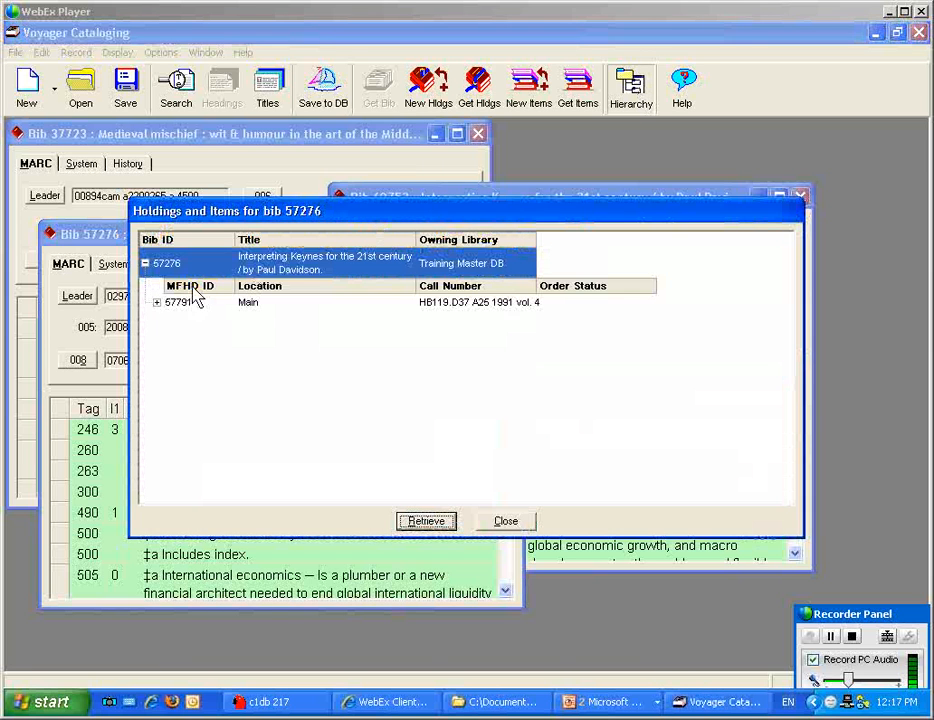
left_click(156, 302)
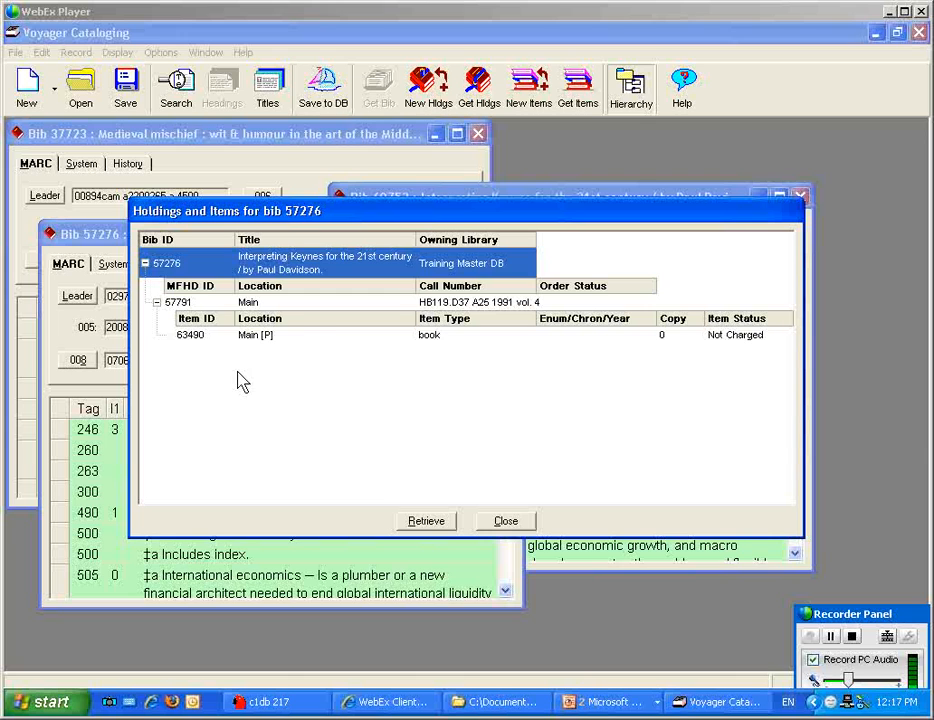
left_click(506, 521)
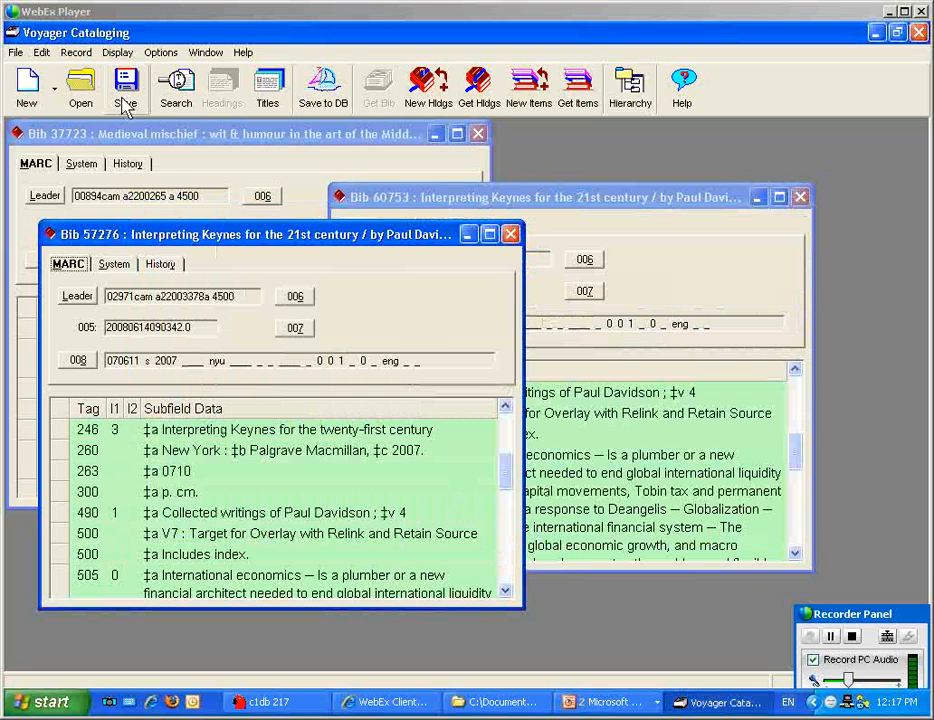
Step: Overlay bib 57276 with open bib 60753 using the Overlay Record profile, relinking MFHDs and items but keeping the source bib
left_click(76, 52)
mouse_move(200, 448)
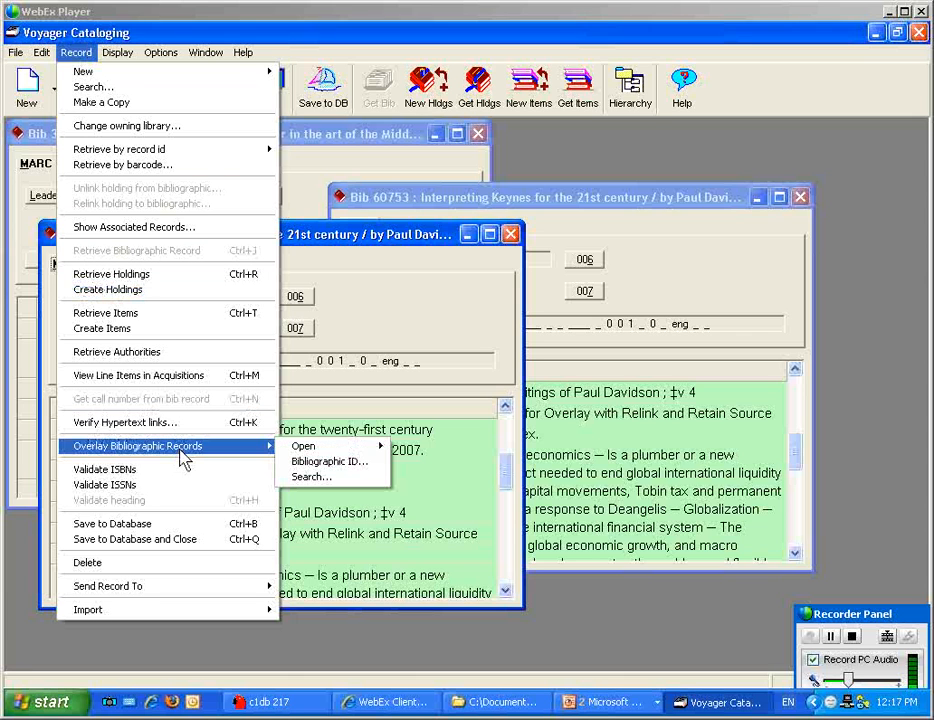
mouse_move(298, 450)
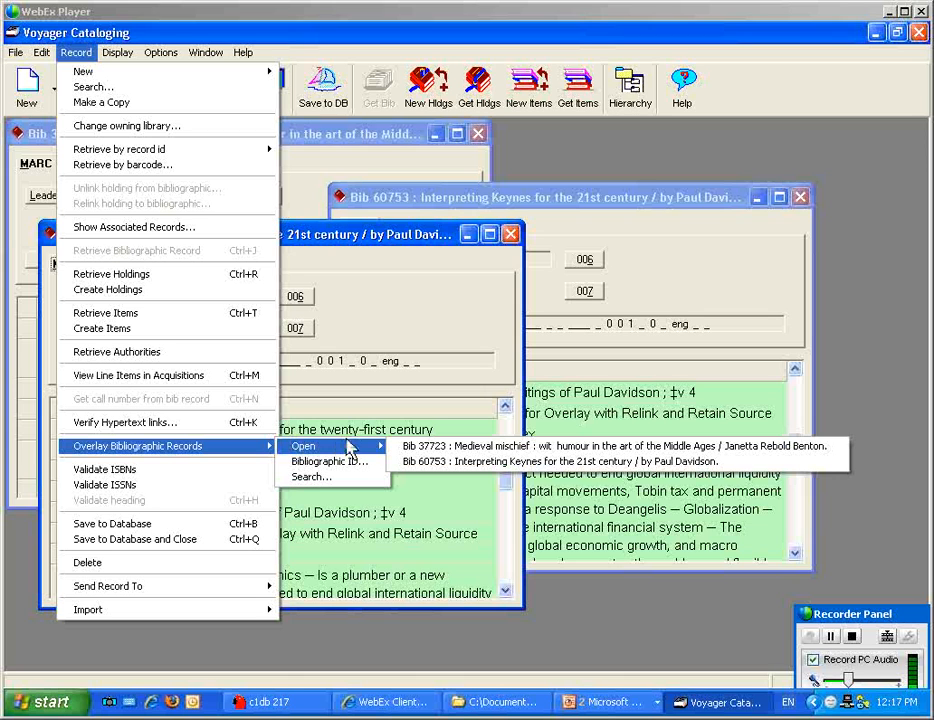
left_click(422, 466)
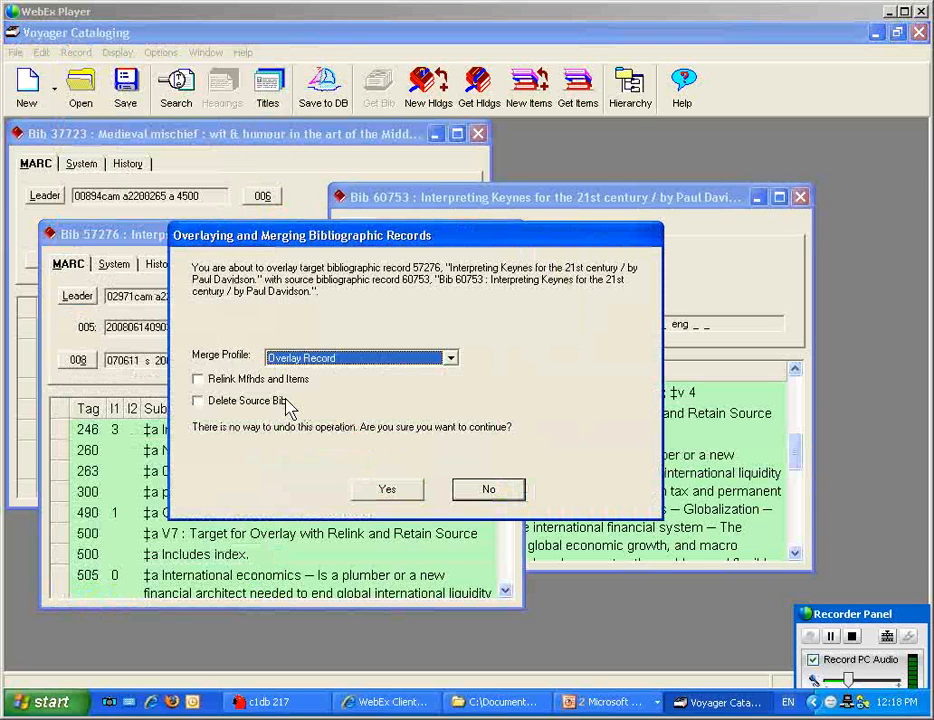
left_click(198, 380)
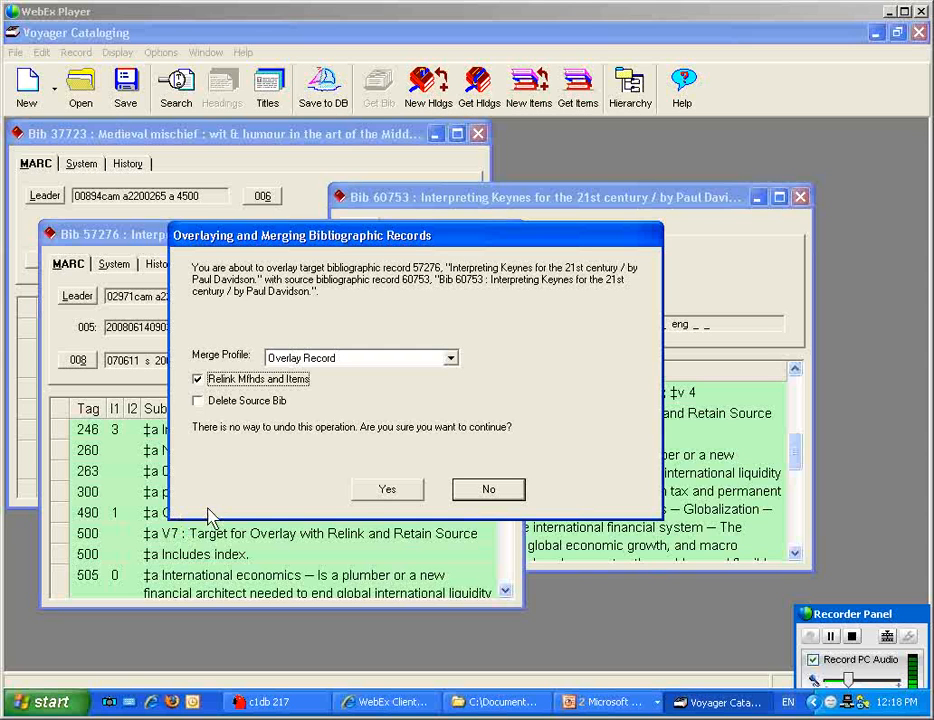
left_click(388, 491)
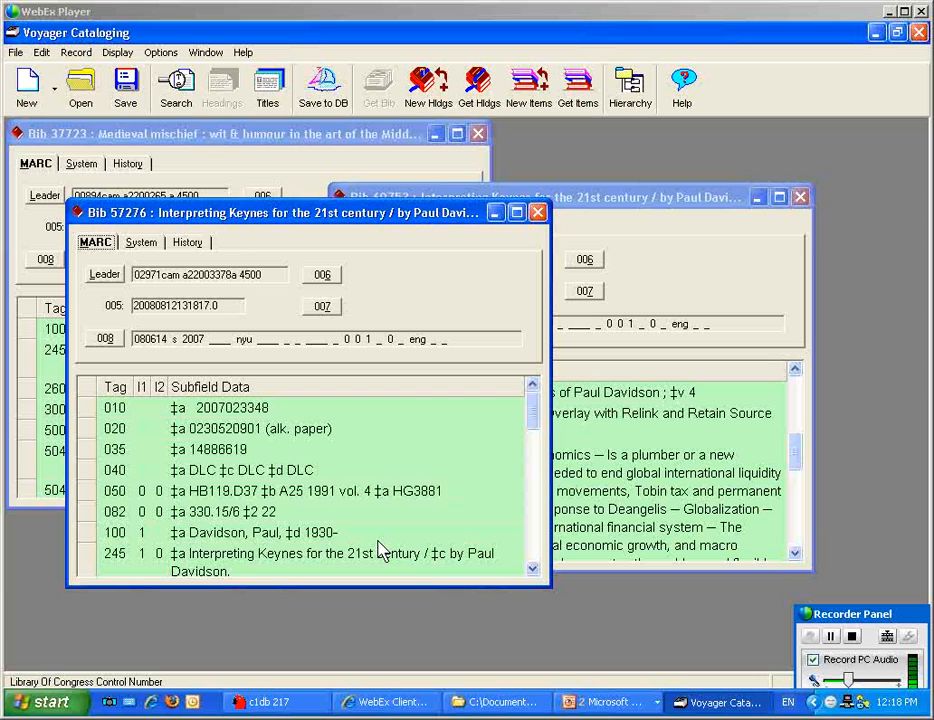
Step: Check the holdings and items hierarchy of source bib 60753 and of target bib 57276 after the overlay
left_click(710, 253)
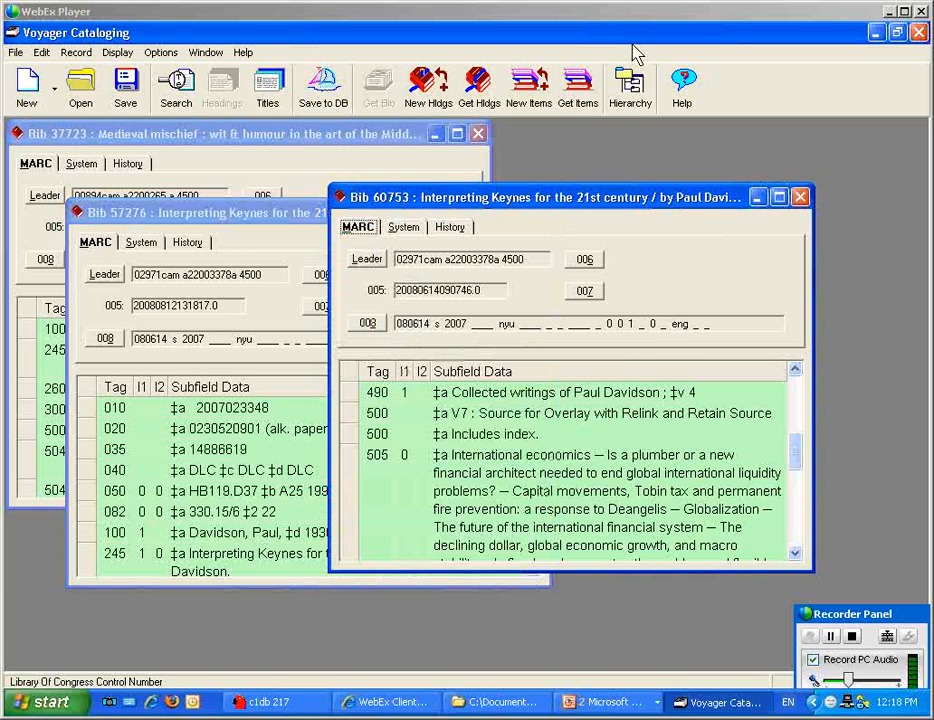
left_click(631, 90)
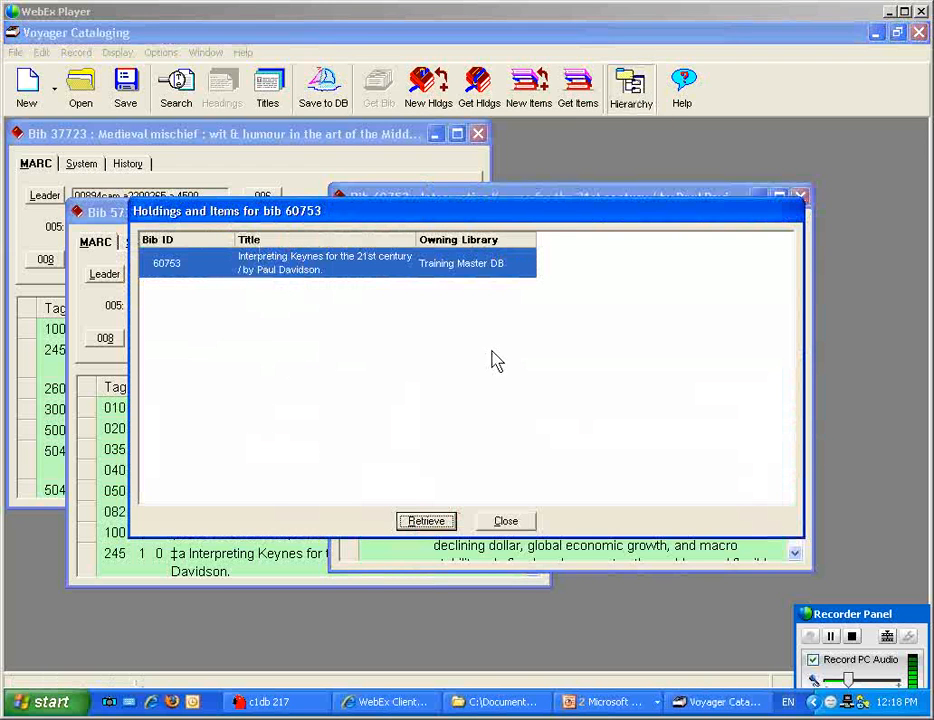
left_click(524, 527)
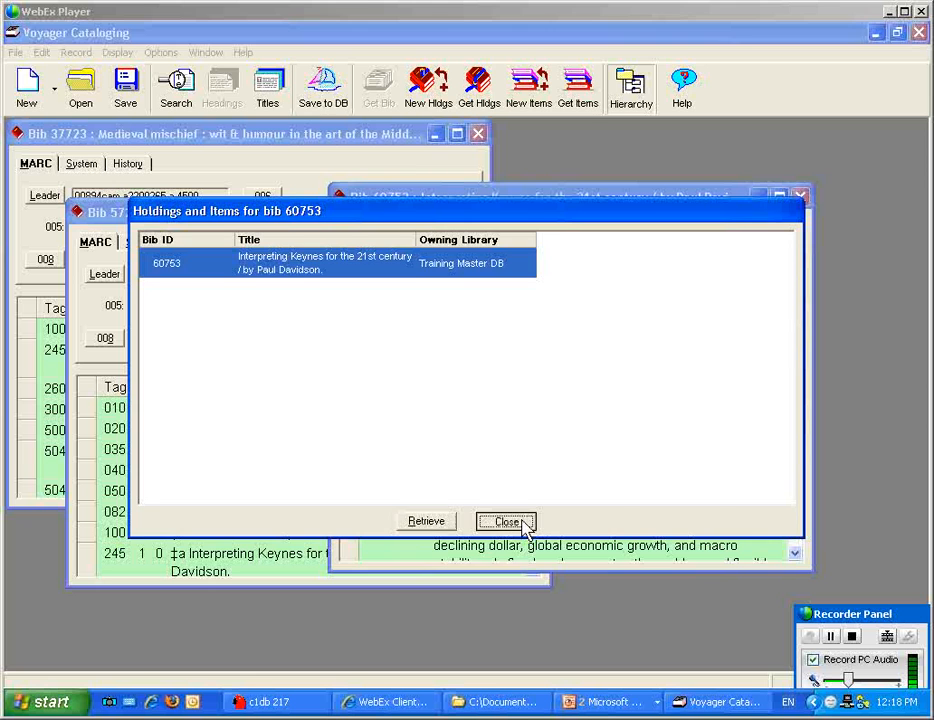
left_click(260, 232)
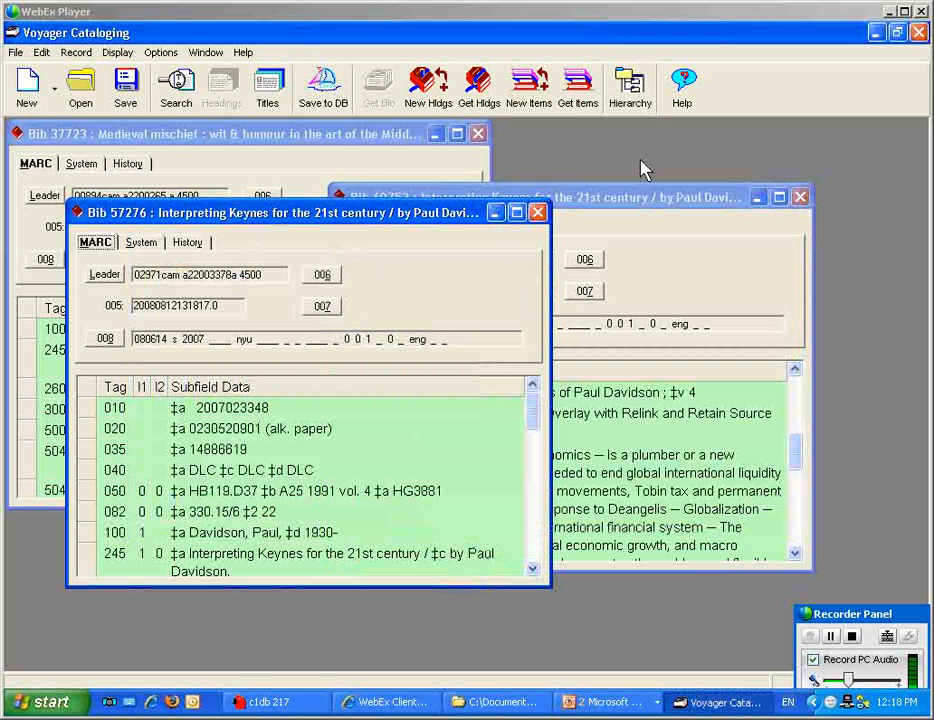
left_click(634, 100)
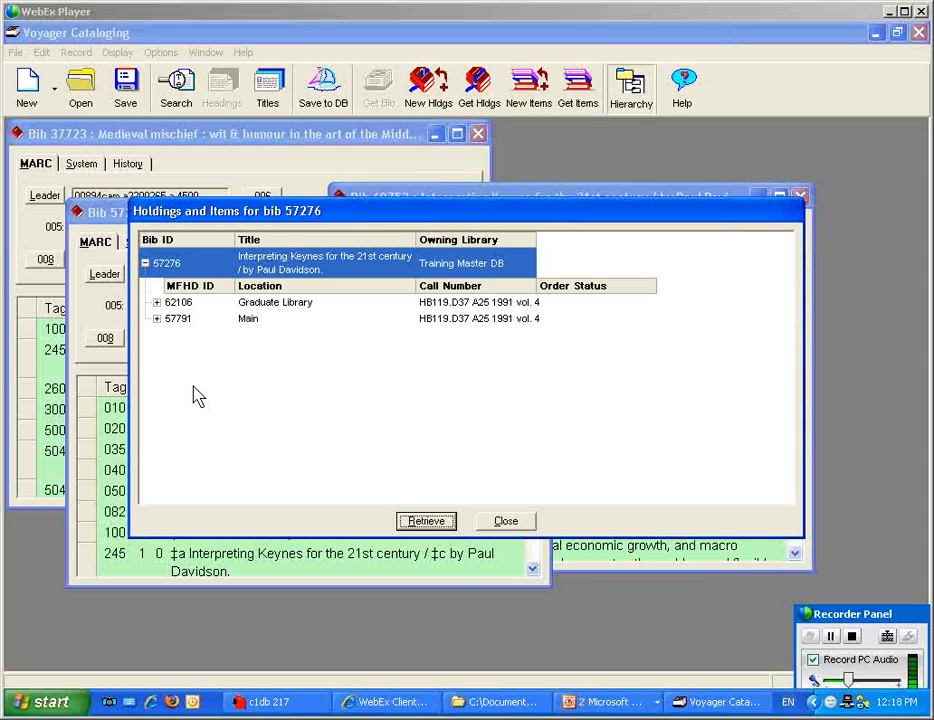
left_click(505, 522)
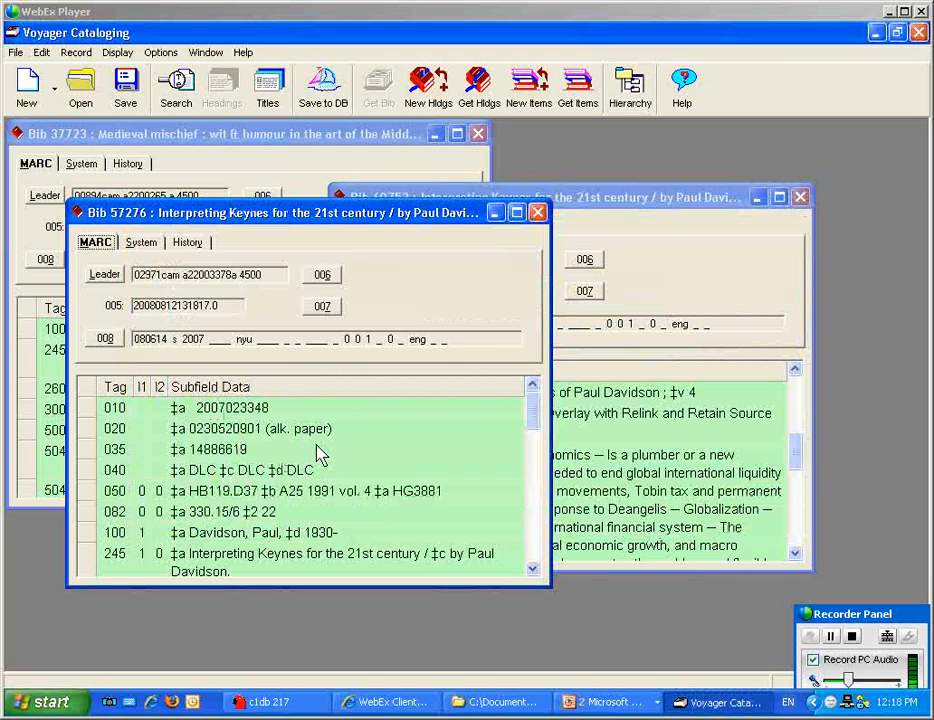
Step: Close all open bibliographic records
key("alt")
key("f")
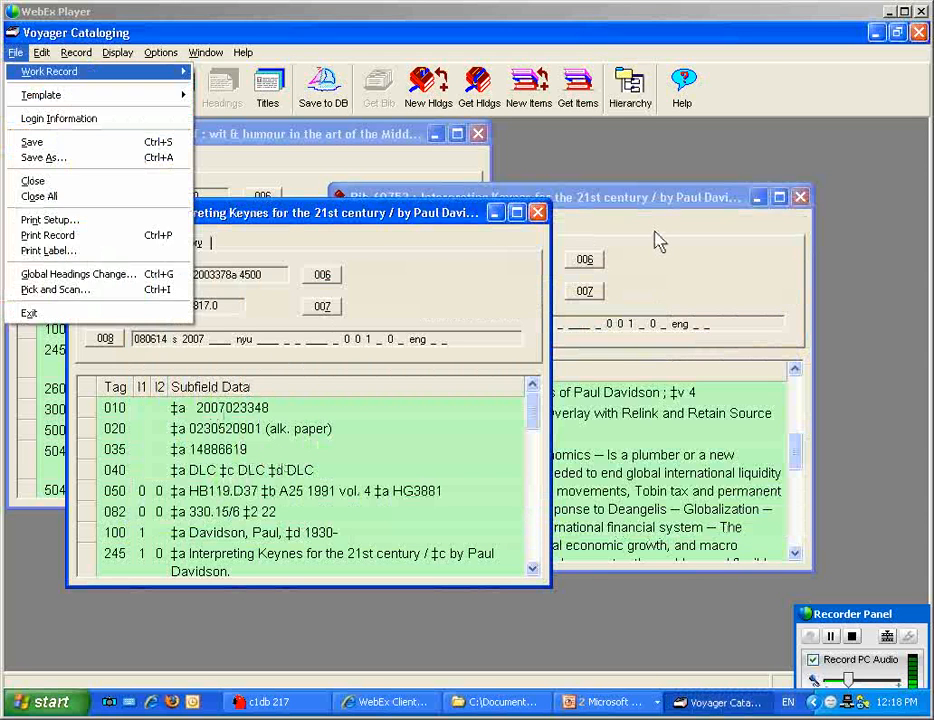
key("l")
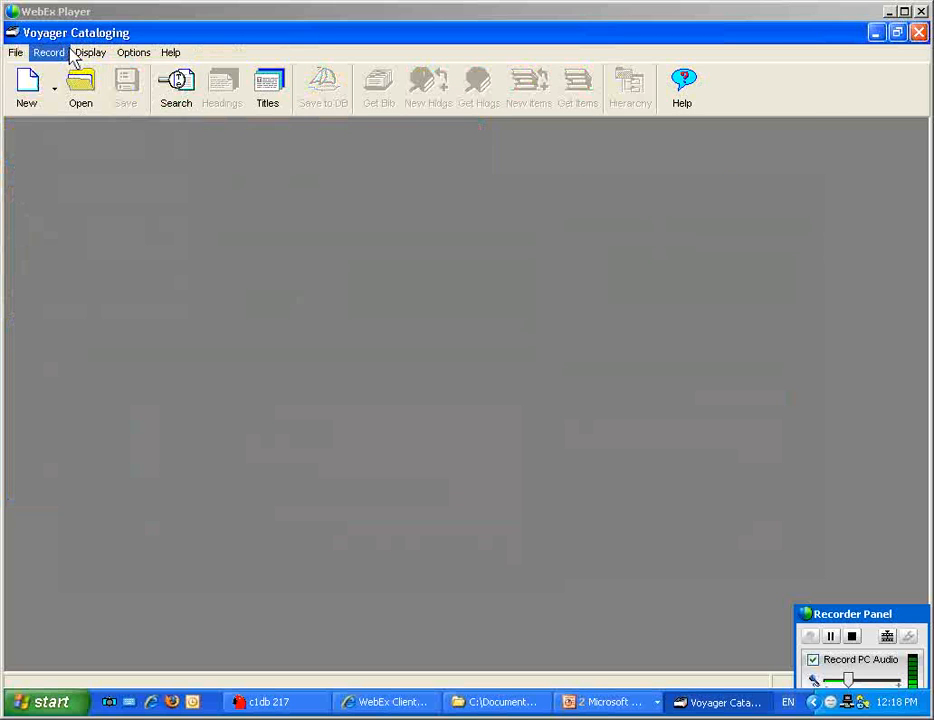
Step: Search the title index for "rx for health care reform" and open both matching bibliographic records
left_click(171, 107)
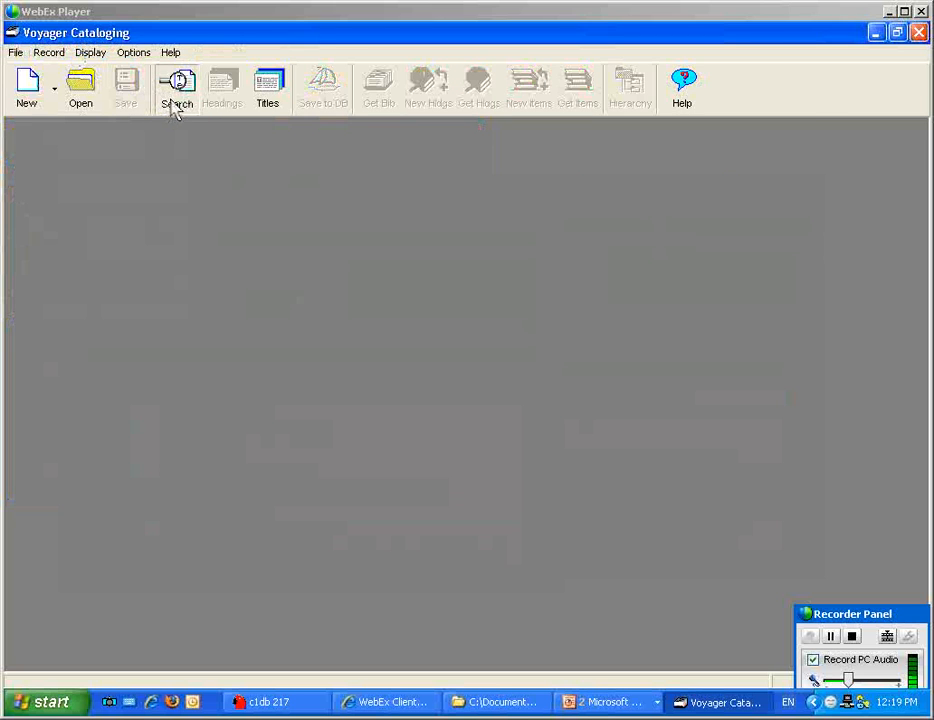
type("rx for health care reform")
key("Return")
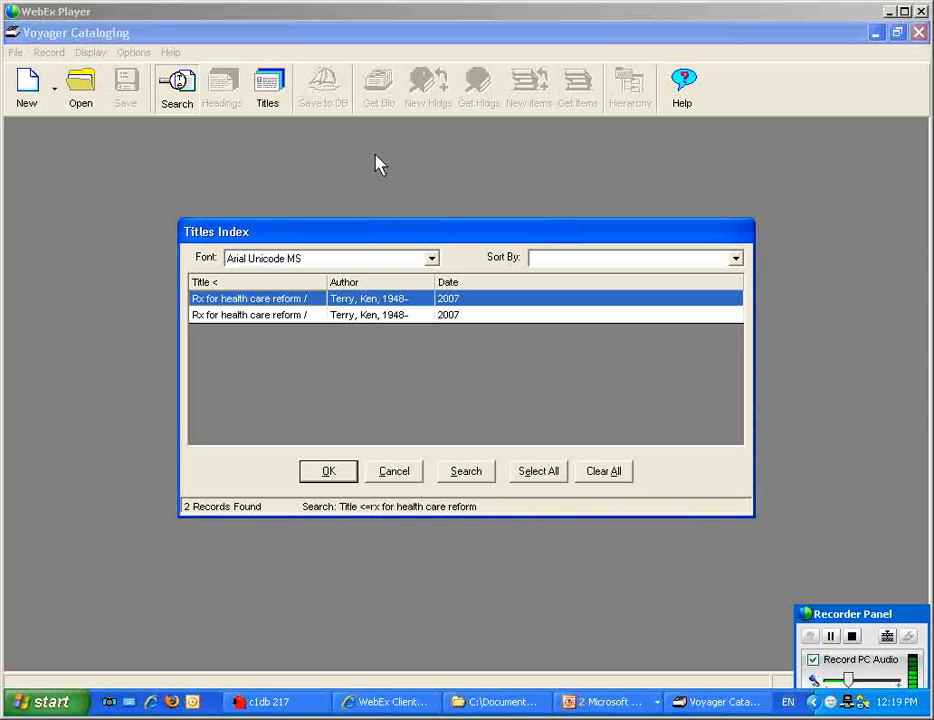
key("shift+Down")
key("Return")
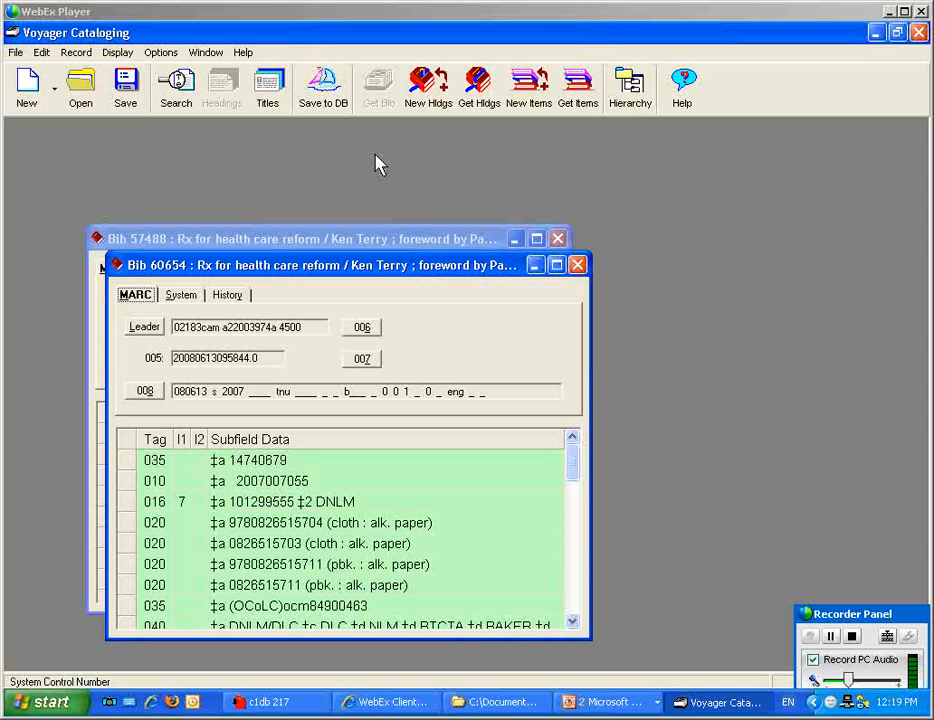
Step: Place the two bibliographic records apart and compare the 500 notes of source bib 60654 and target bib 57488
left_click_drag(300, 272, 524, 202)
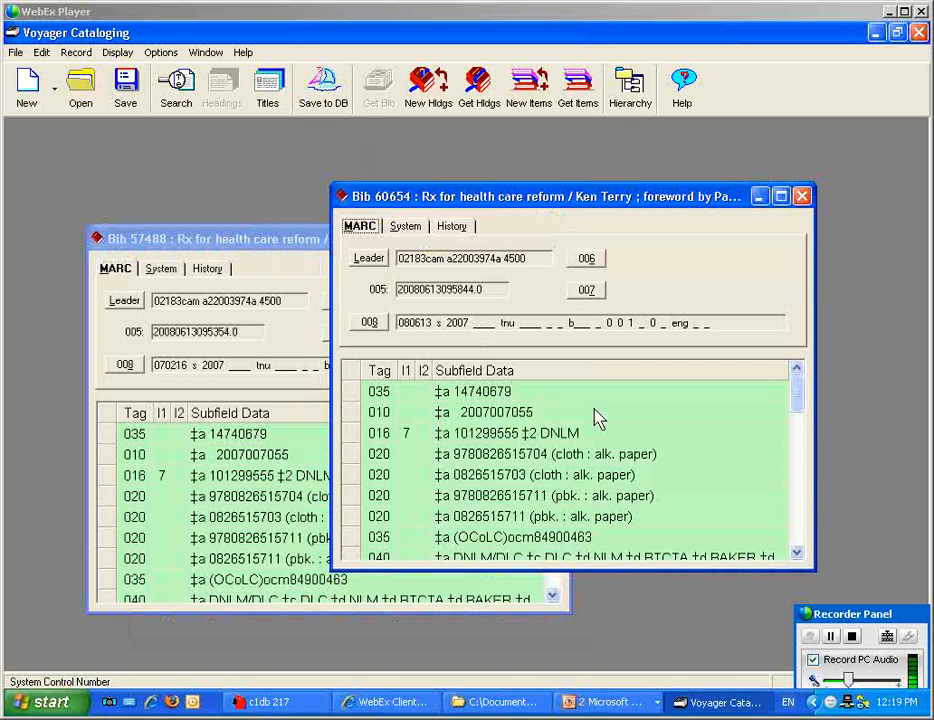
left_click_drag(802, 396, 802, 478)
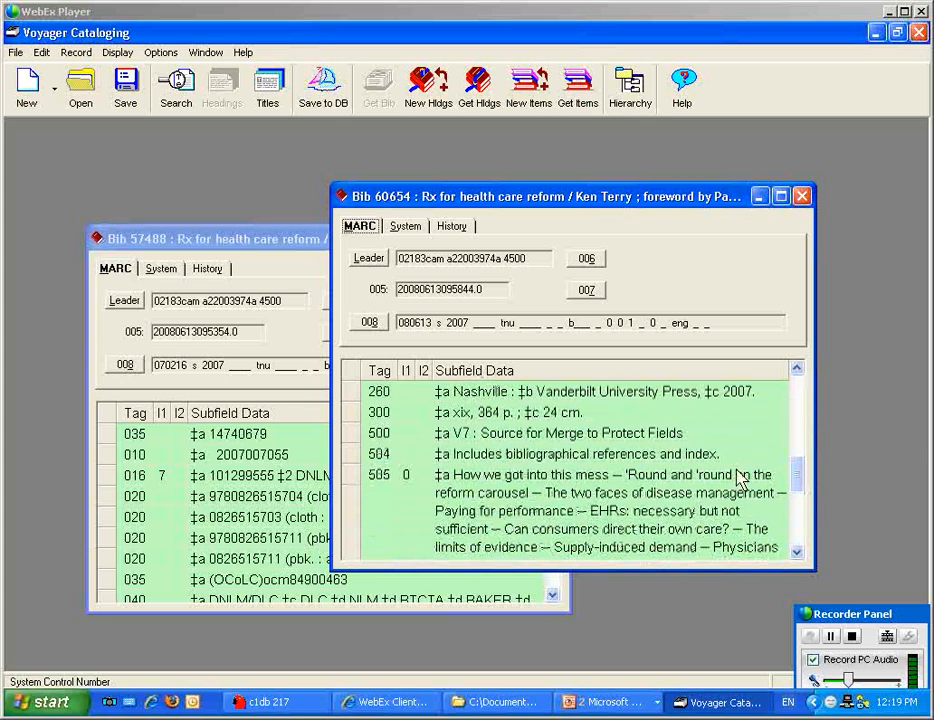
left_click(211, 240)
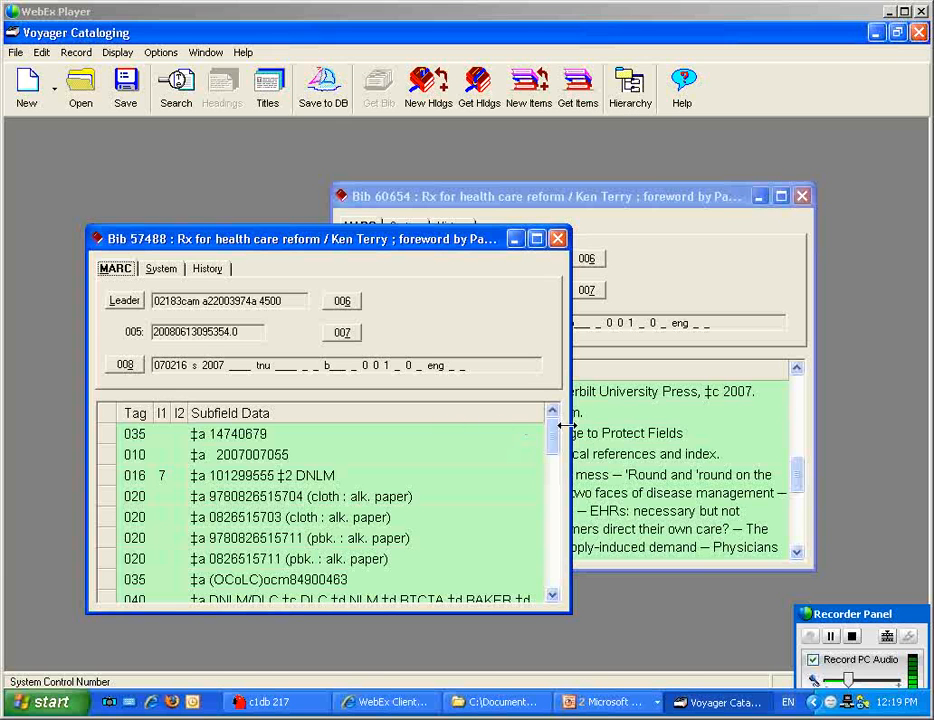
left_click_drag(555, 436, 555, 517)
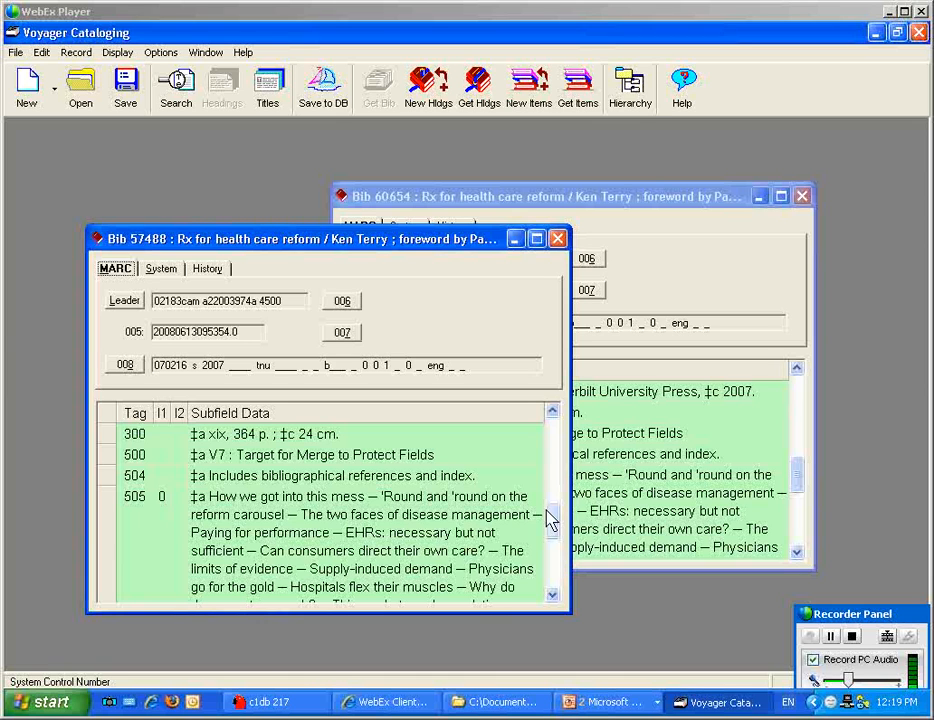
Step: Launch Voyager System Administration from the c1db 217 launcher, log in with the prefilled credentials, and open the Bibliographic Duplicate Detection Profiles
left_click(270, 702)
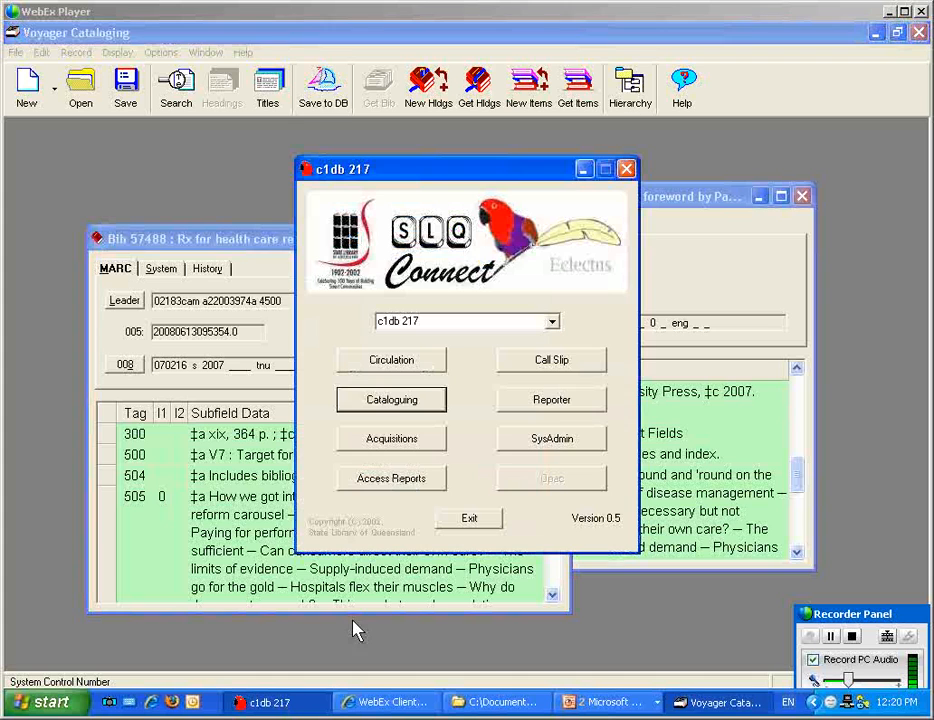
left_click(540, 440)
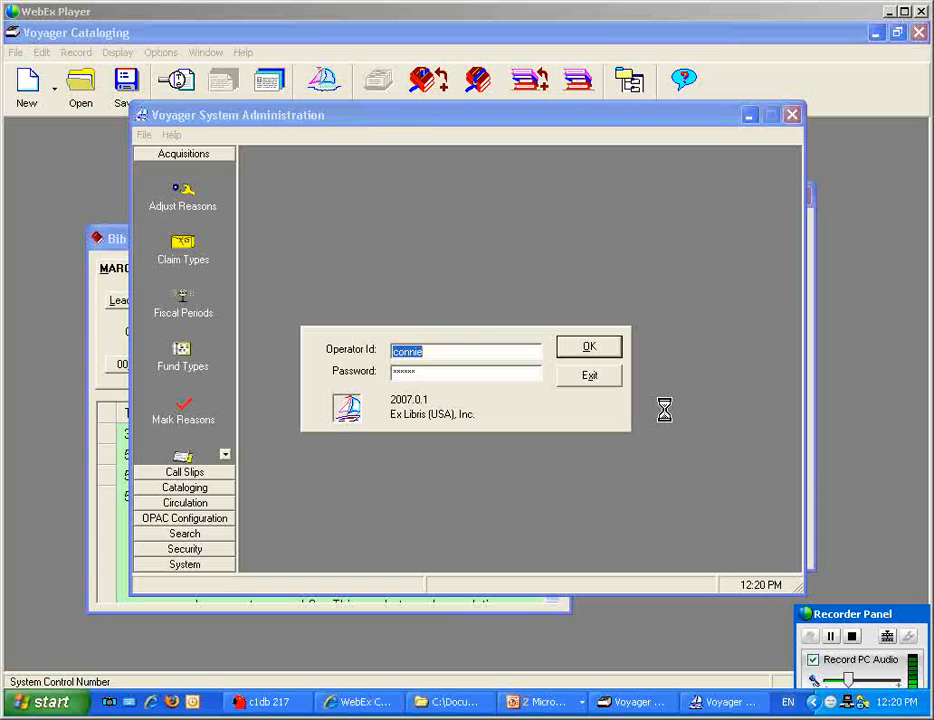
key("Return")
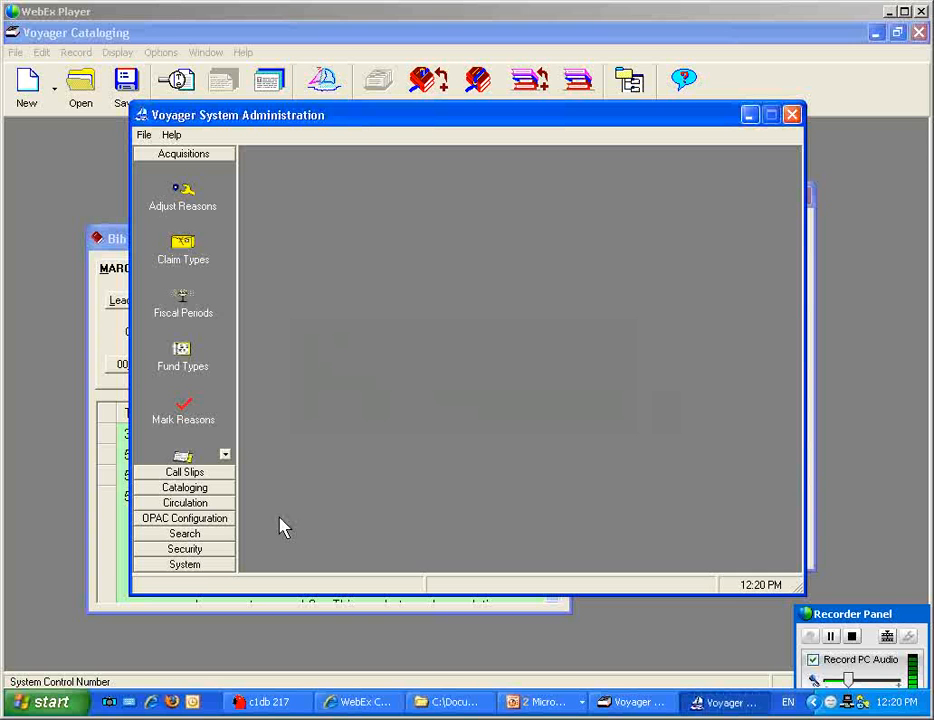
left_click(174, 489)
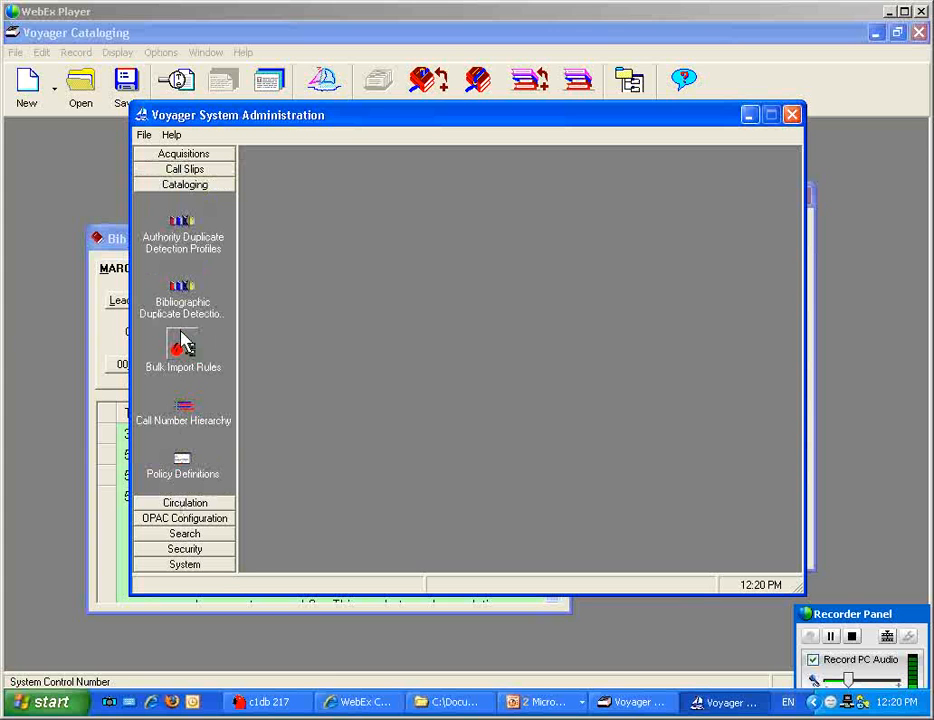
left_click(183, 300)
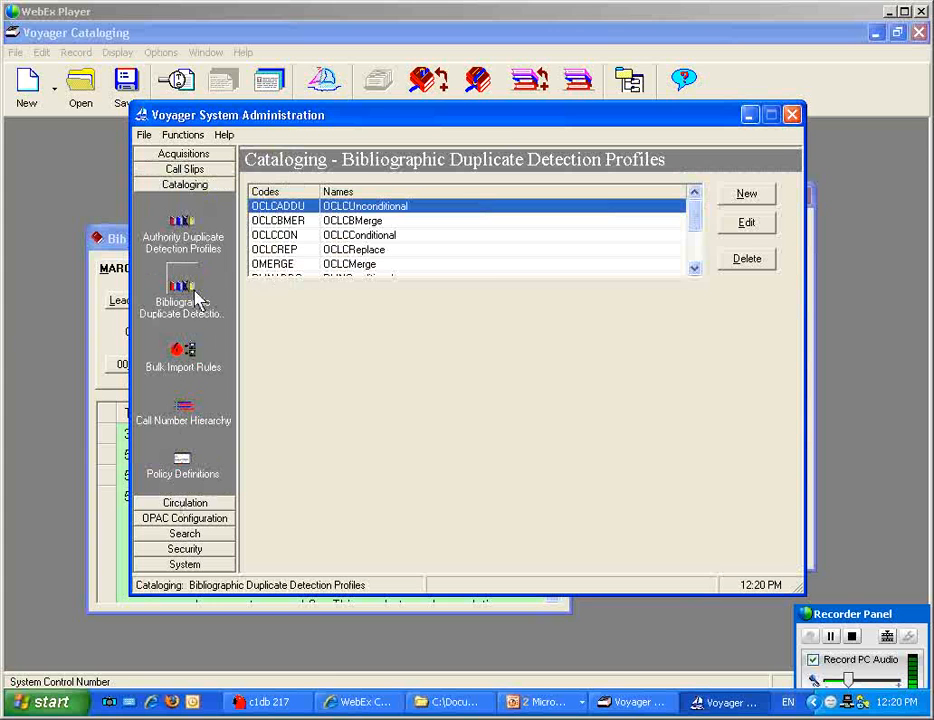
Step: Review the merge fields of the OCLCMerge duplicate detection profile, then save the profile and exit Voyager System Administration
left_click(605, 265)
left_click(748, 223)
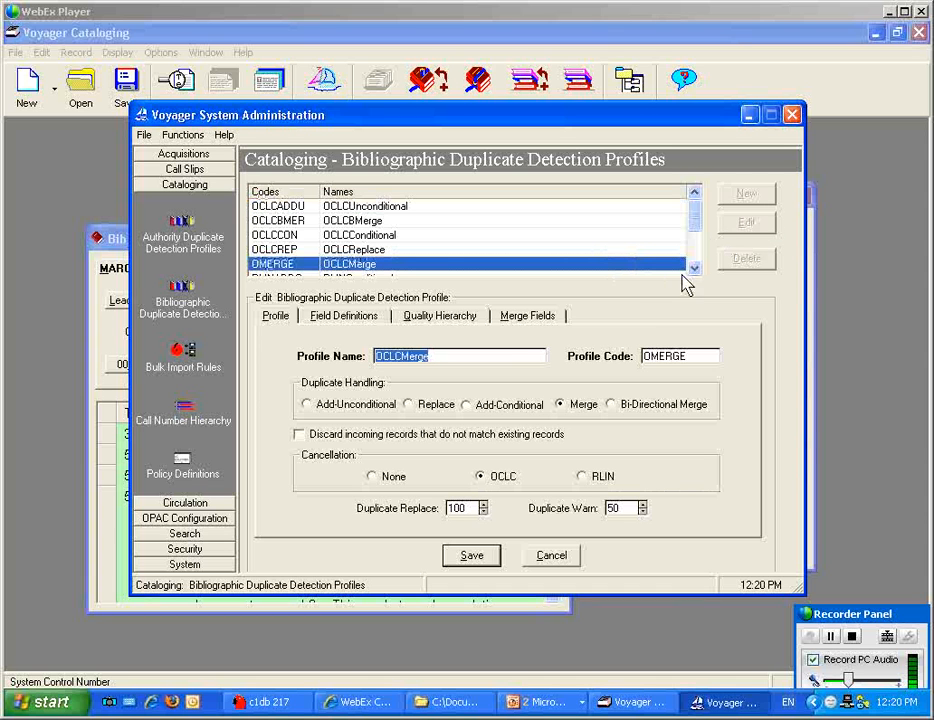
left_click(549, 318)
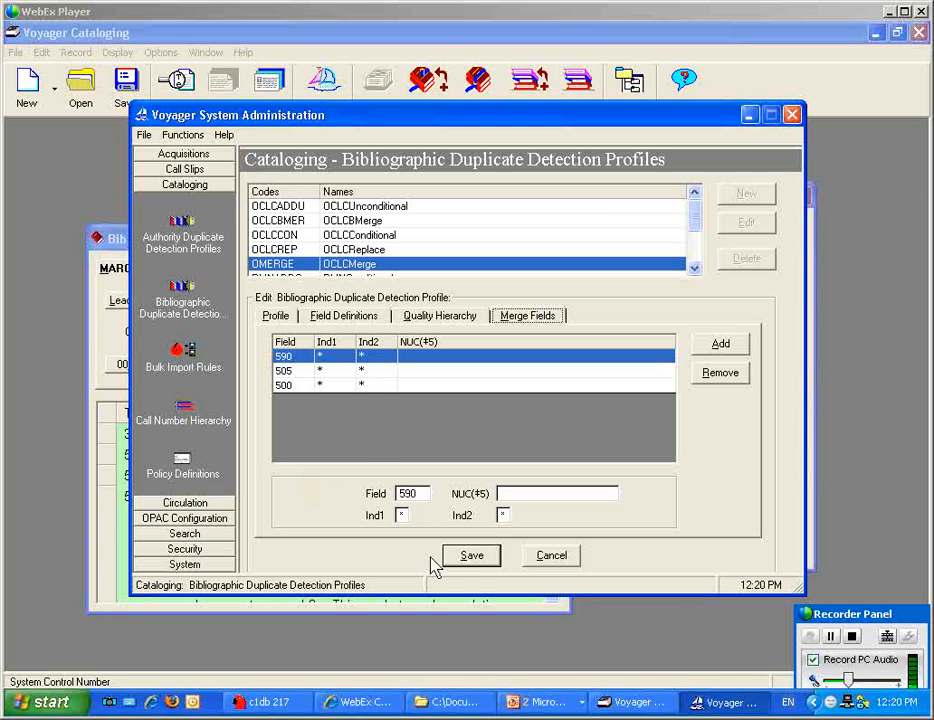
left_click(472, 558)
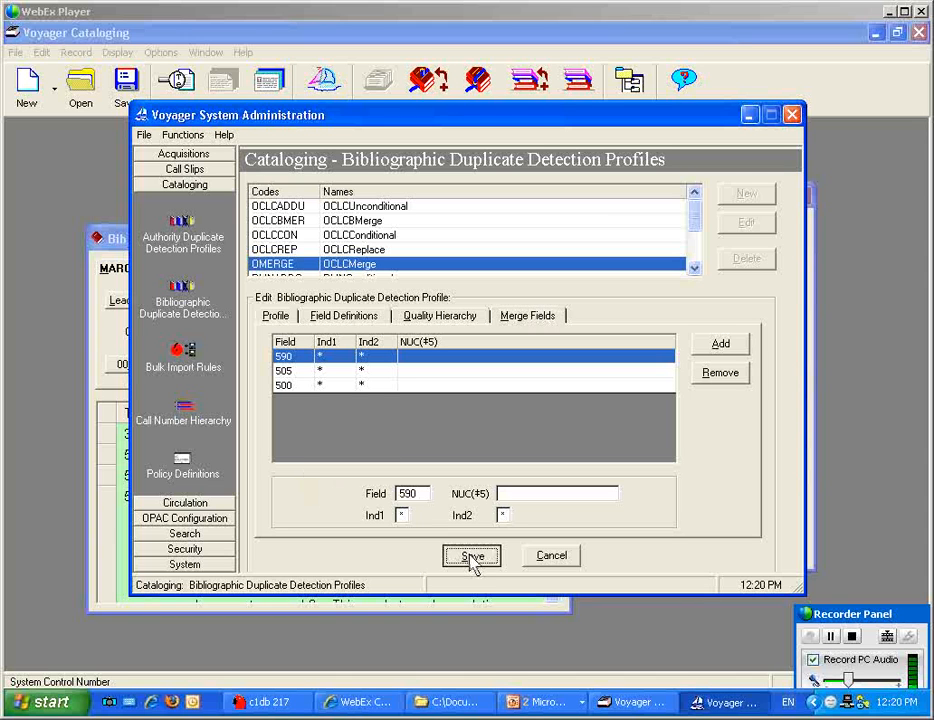
left_click(143, 138)
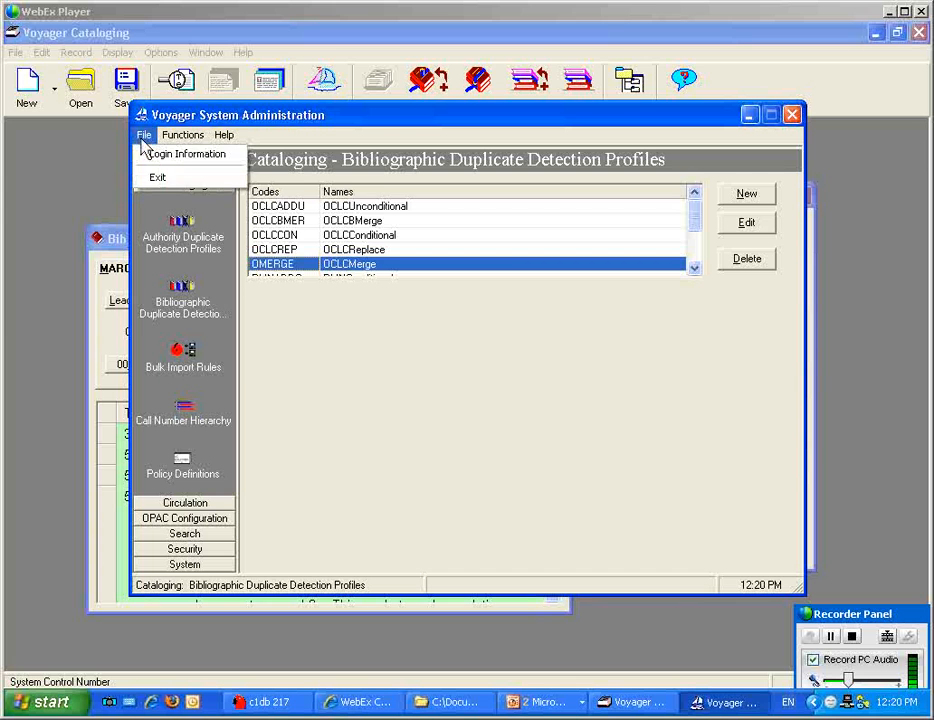
left_click(152, 175)
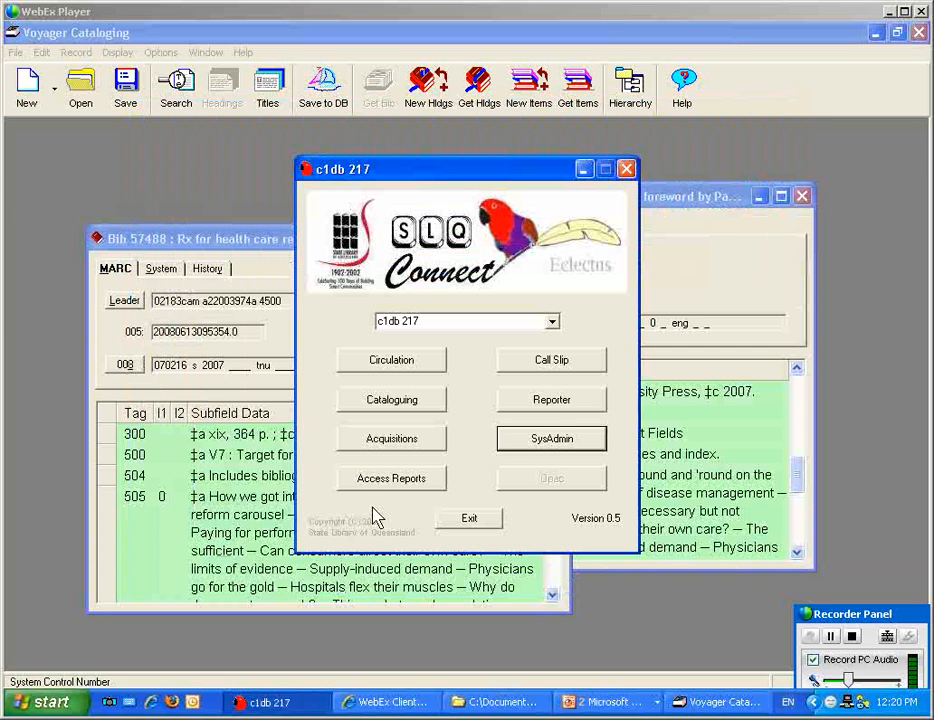
Step: Overlay bib 57488 with open bib 60654 using the OCLCMerge profile, without relinking MFHDs and items or deleting the source, and check the 500 fields
left_click(250, 248)
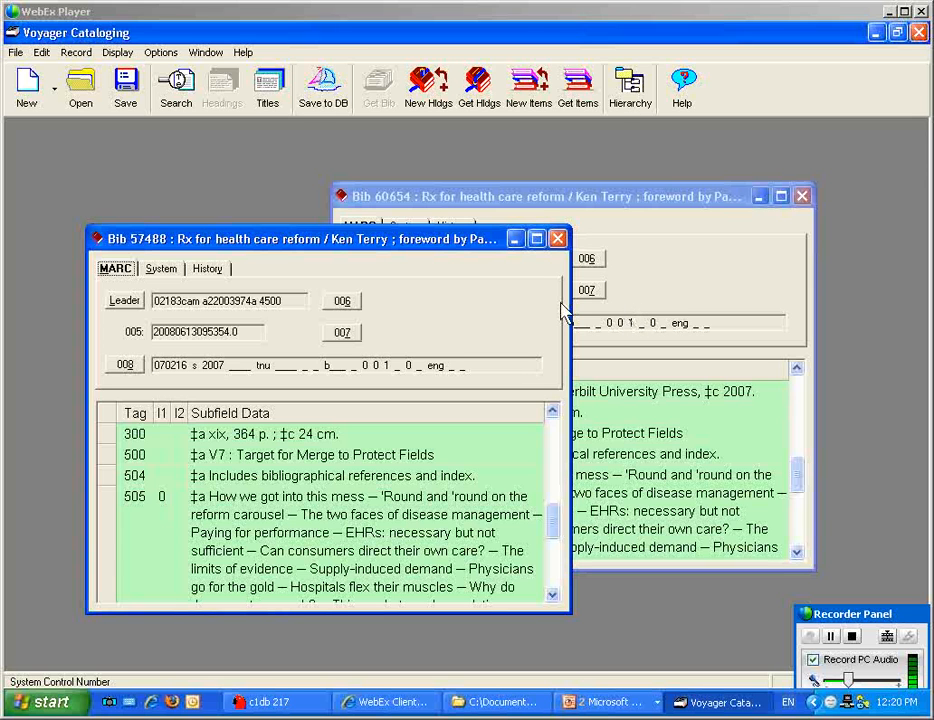
left_click(76, 52)
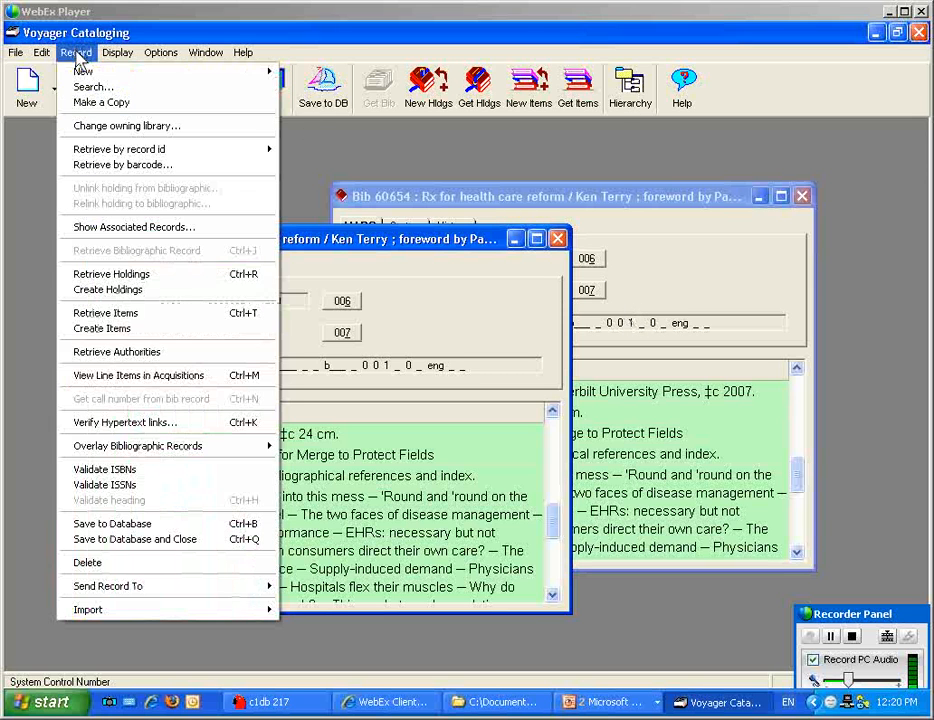
mouse_move(197, 455)
mouse_move(300, 448)
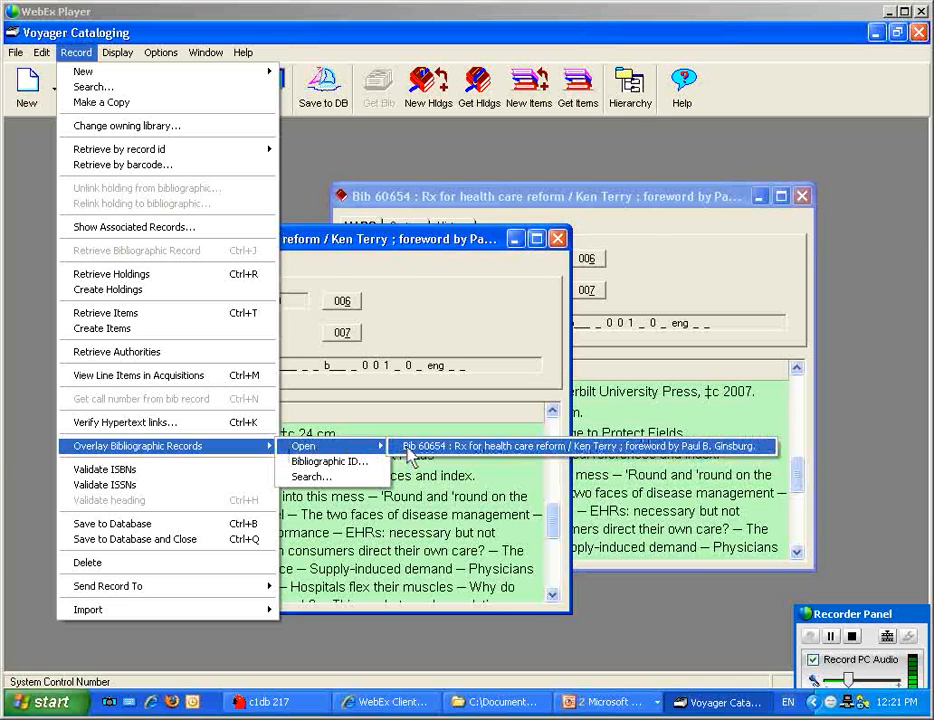
left_click(408, 448)
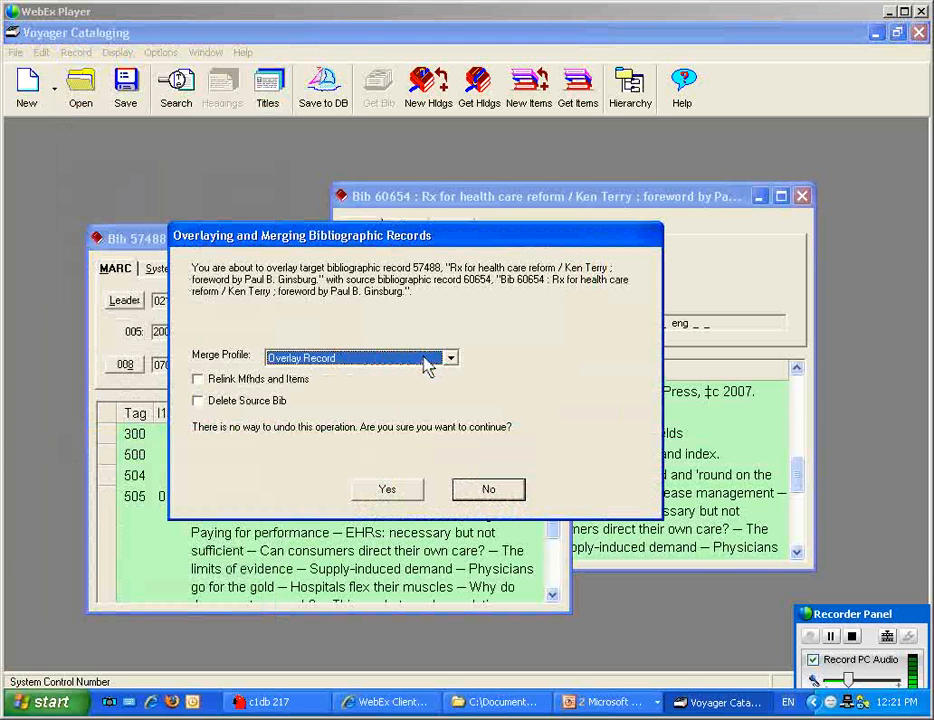
left_click(440, 362)
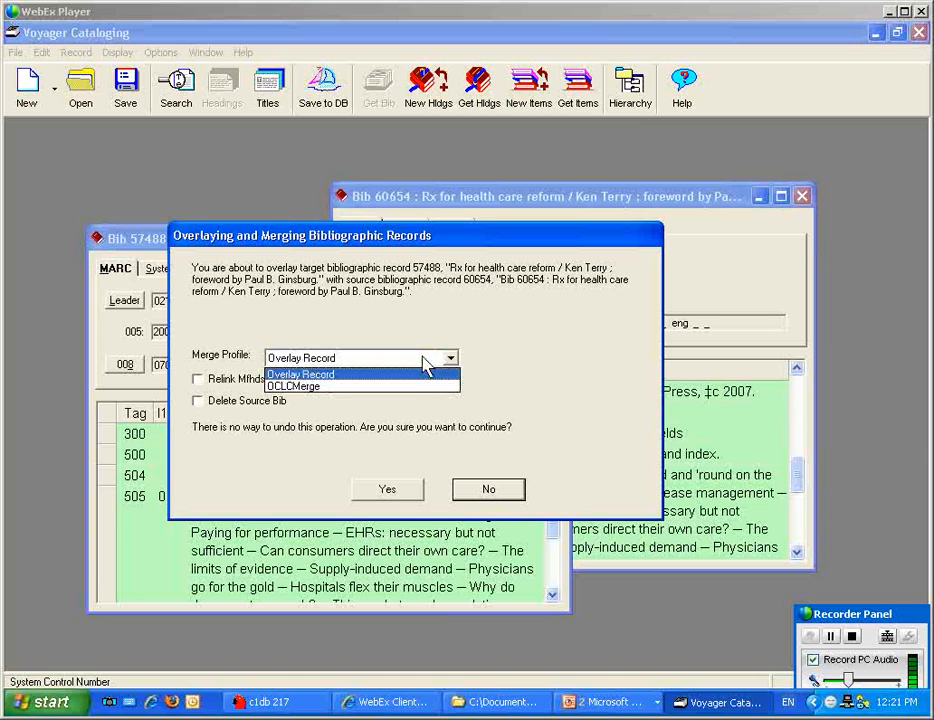
left_click(391, 387)
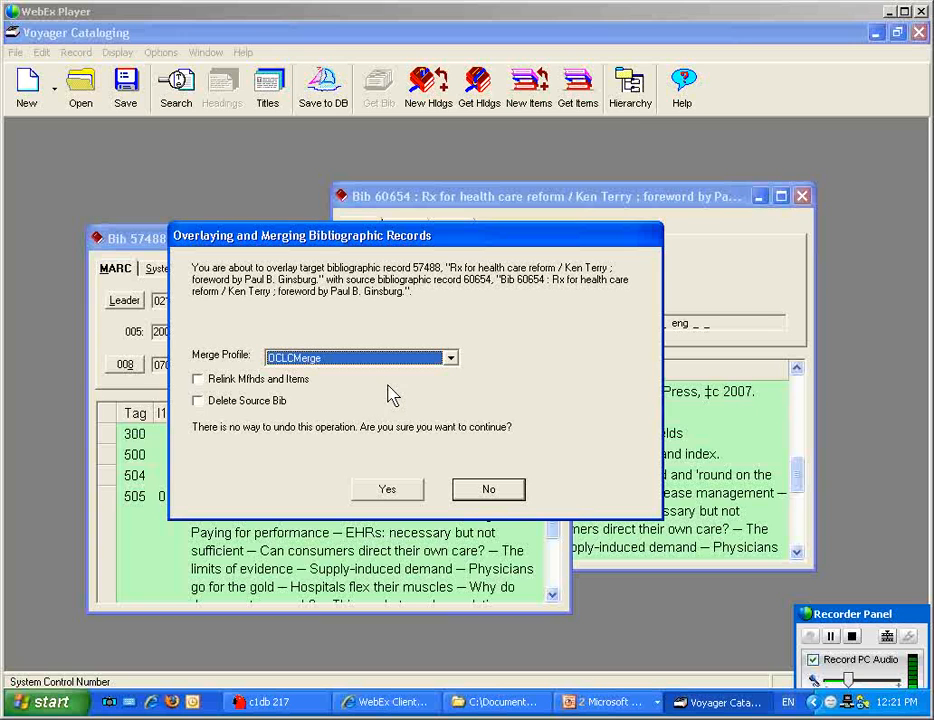
left_click(390, 497)
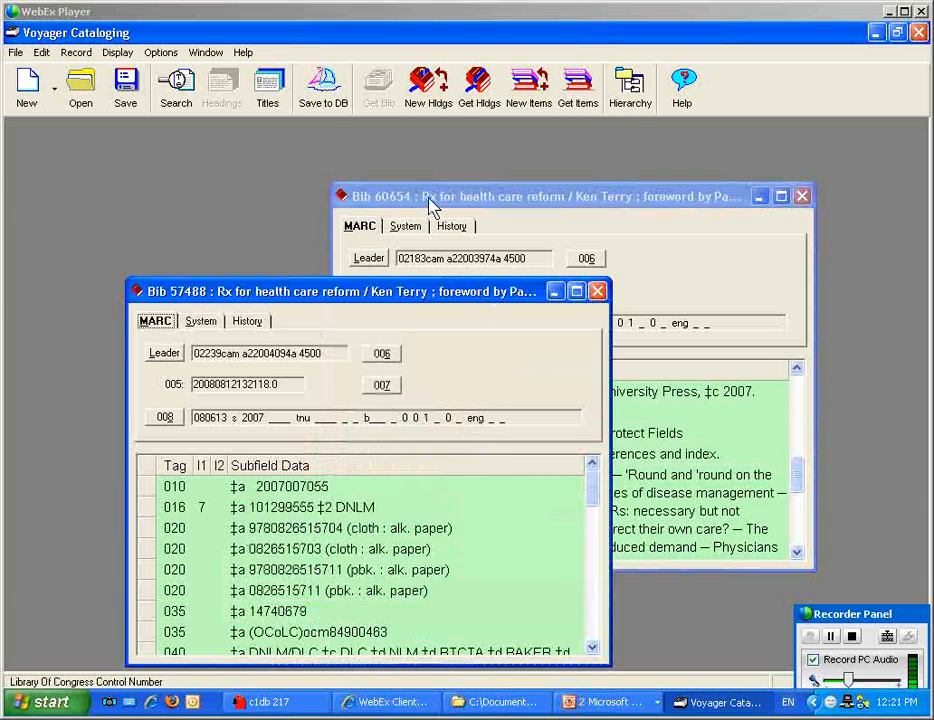
left_click_drag(552, 400, 552, 477)
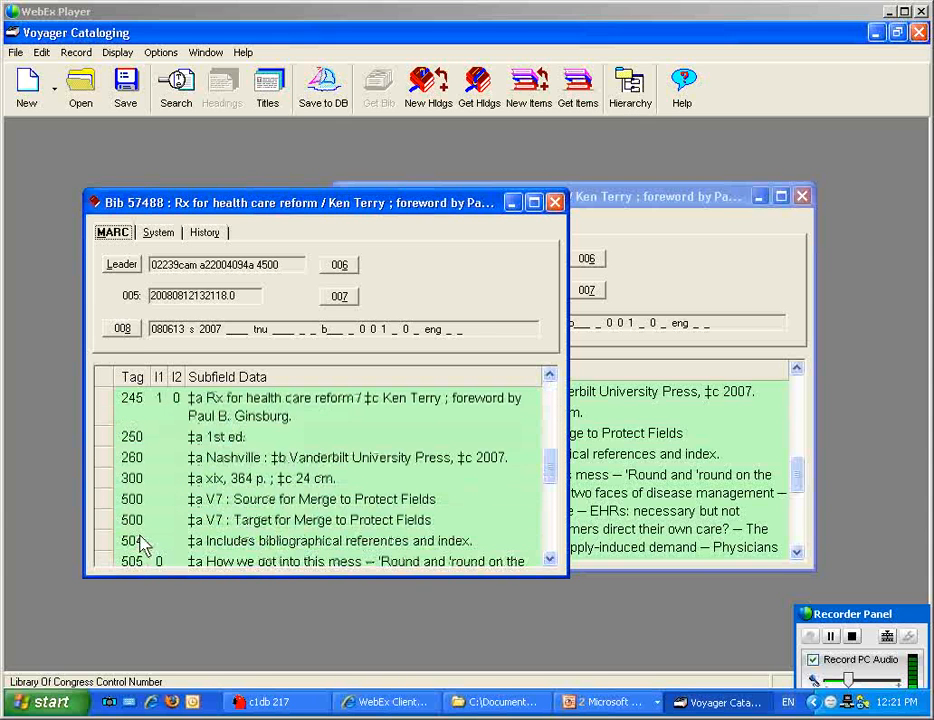
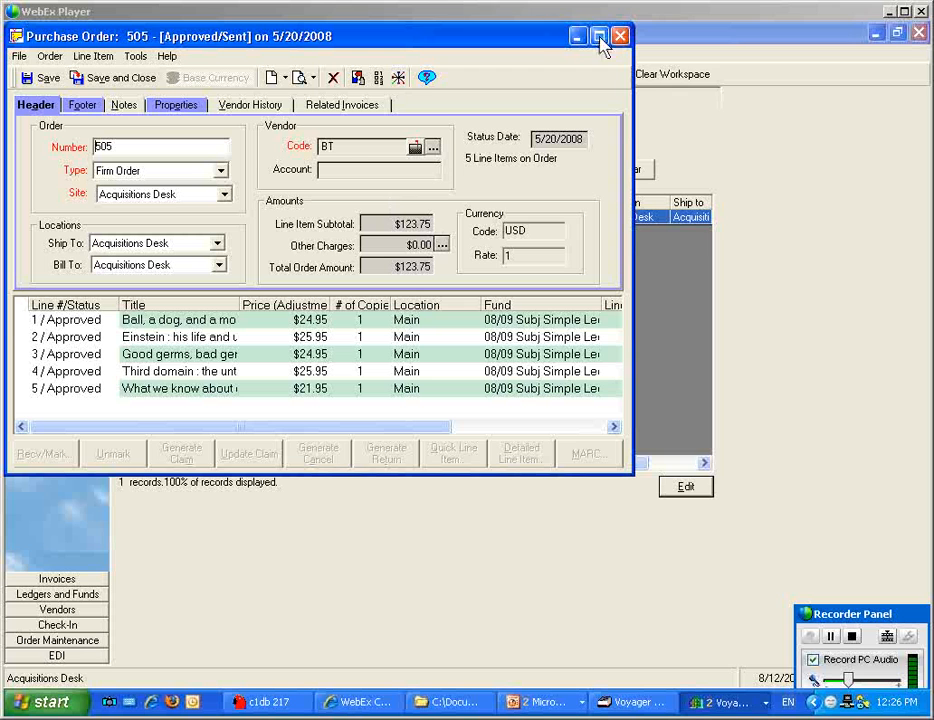
Step: Widen the Title column in the maximized purchase order 505 and select the line item "What we know about climate change"
left_click(599, 37)
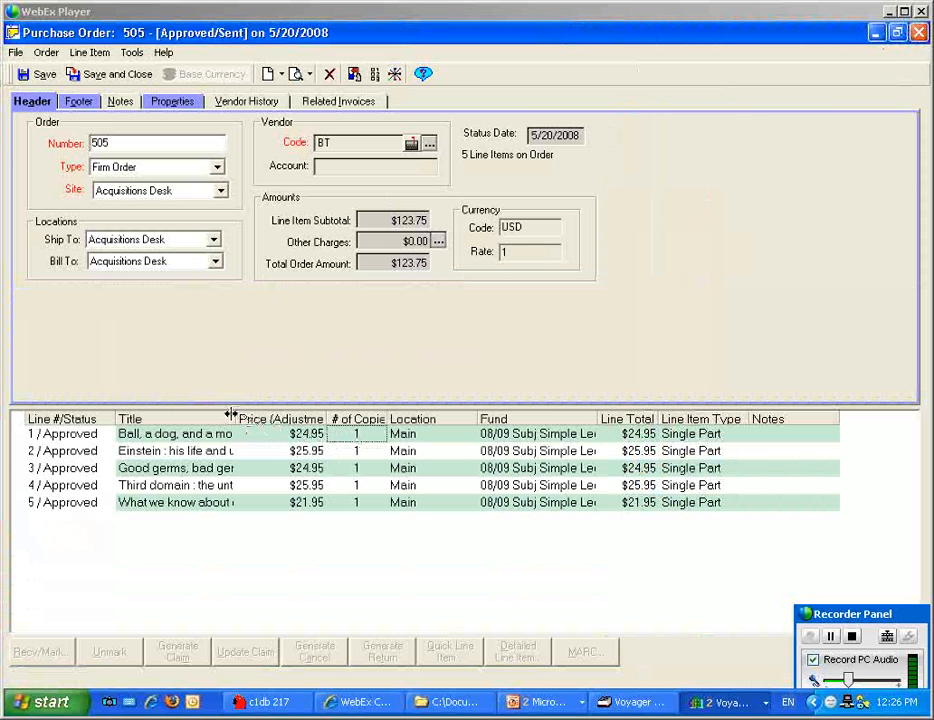
left_click_drag(237, 419, 398, 419)
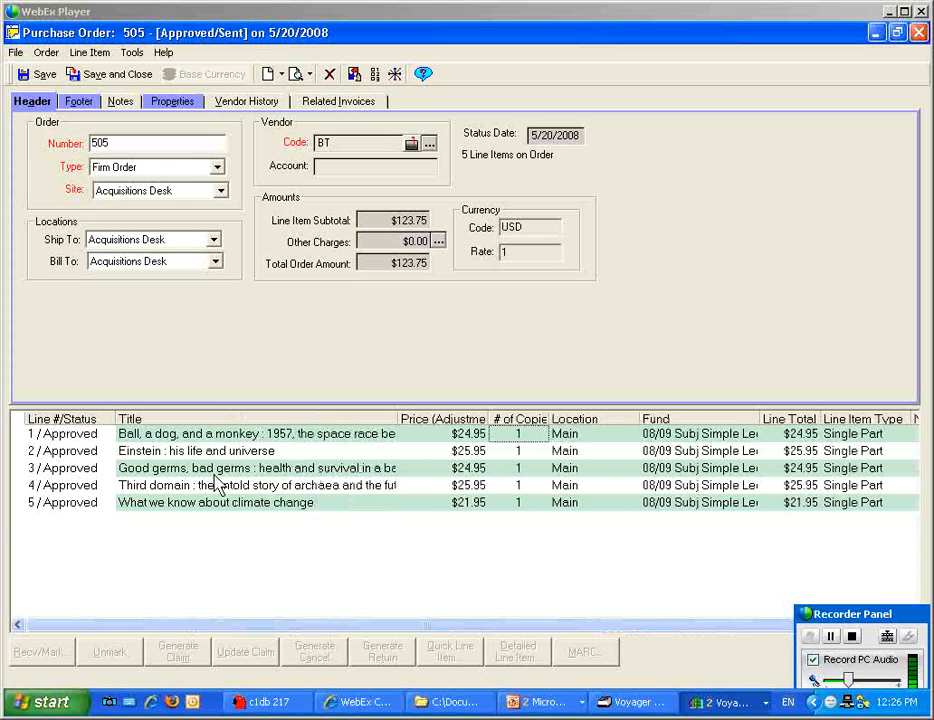
left_click(208, 505)
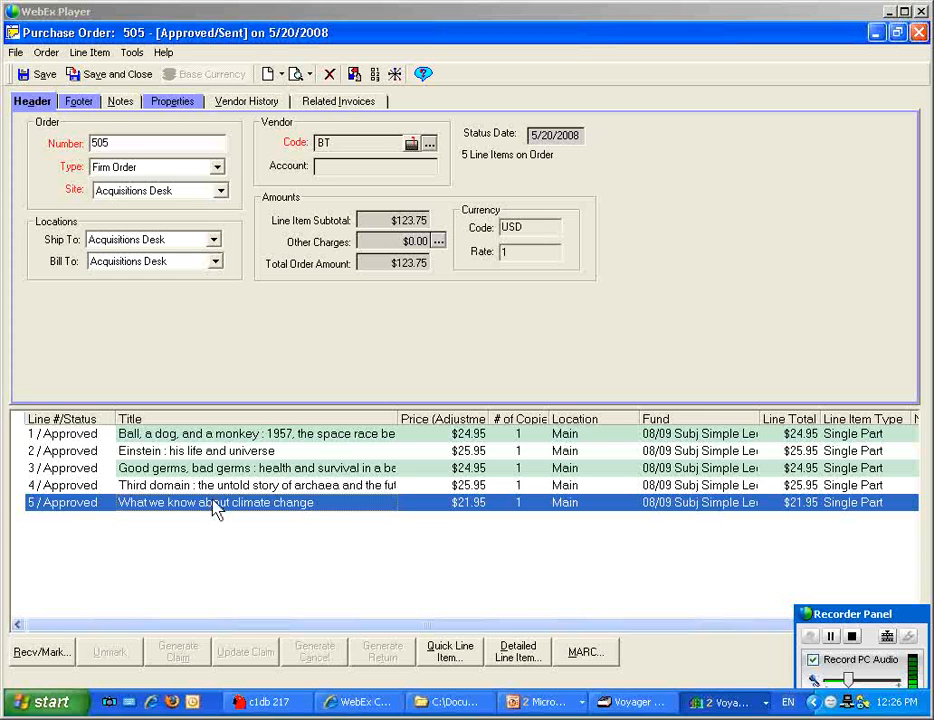
Step: Switch to Voyager Cataloging, search the title index for "what we know about climate", and open both matching bibliographic records
left_click(632, 703)
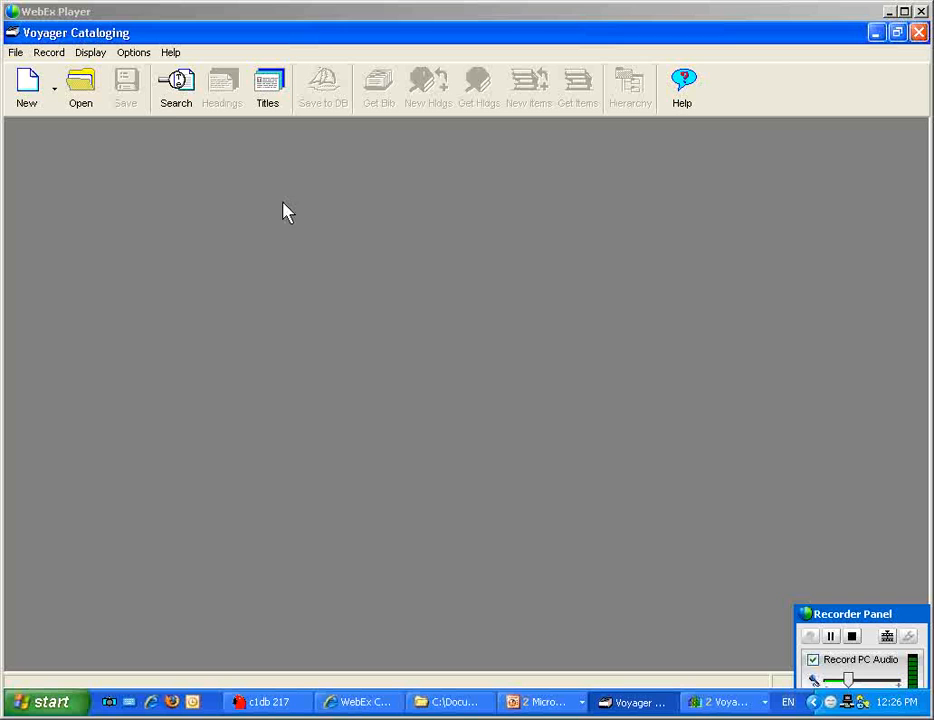
left_click(168, 103)
type("wha")
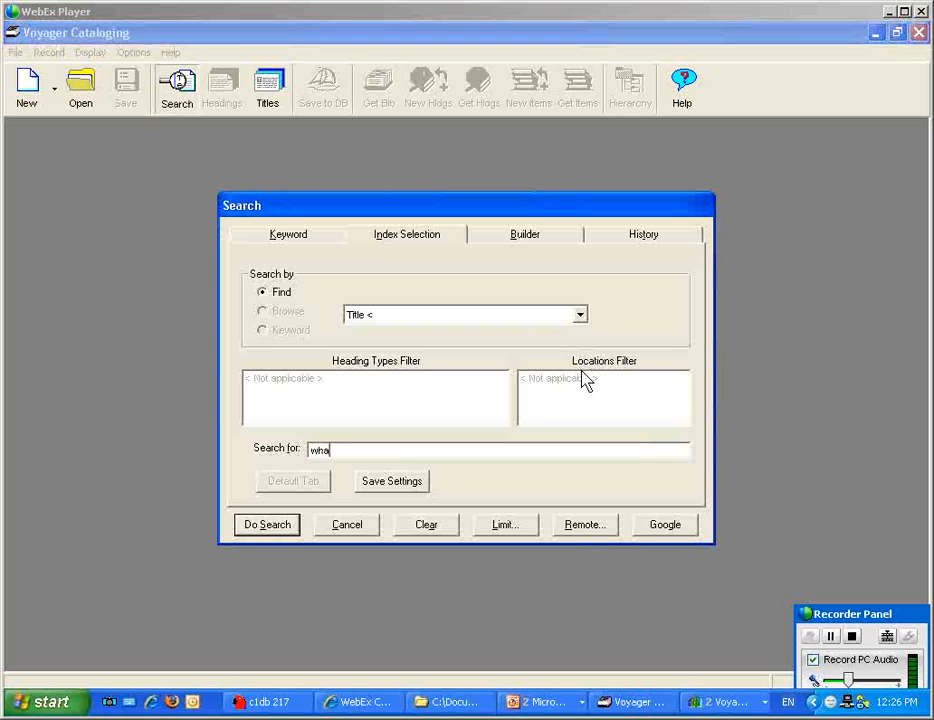
type("t we know about climate")
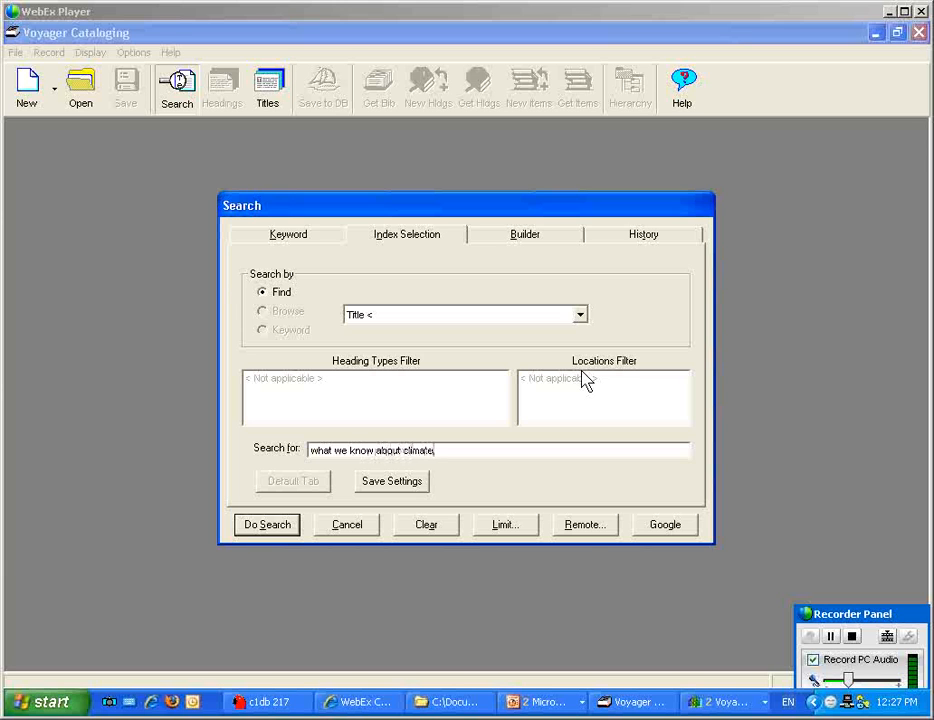
key("Return")
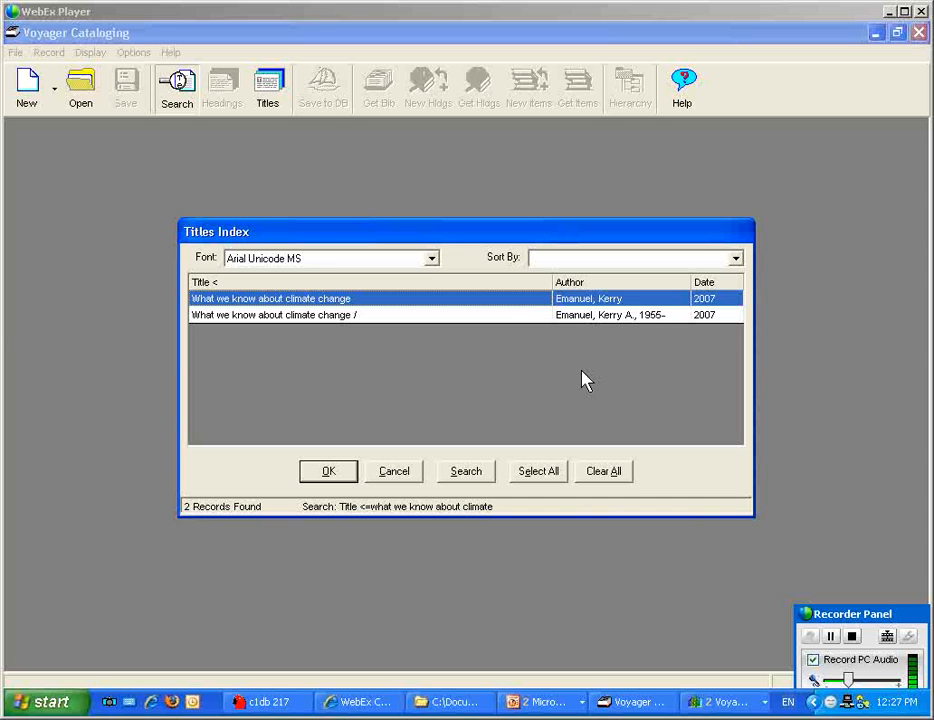
key("shift+Down")
key("Return")
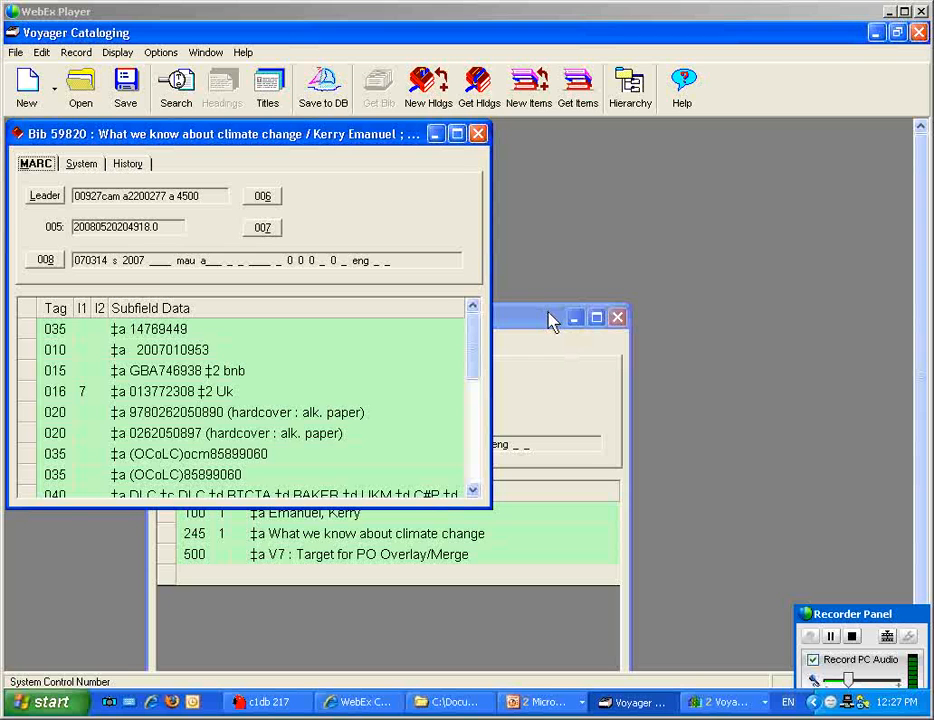
Step: Examine the MARC fields and history of target bib 59815 and the MARC fields of source bib 59820
left_click_drag(553, 322, 640, 217)
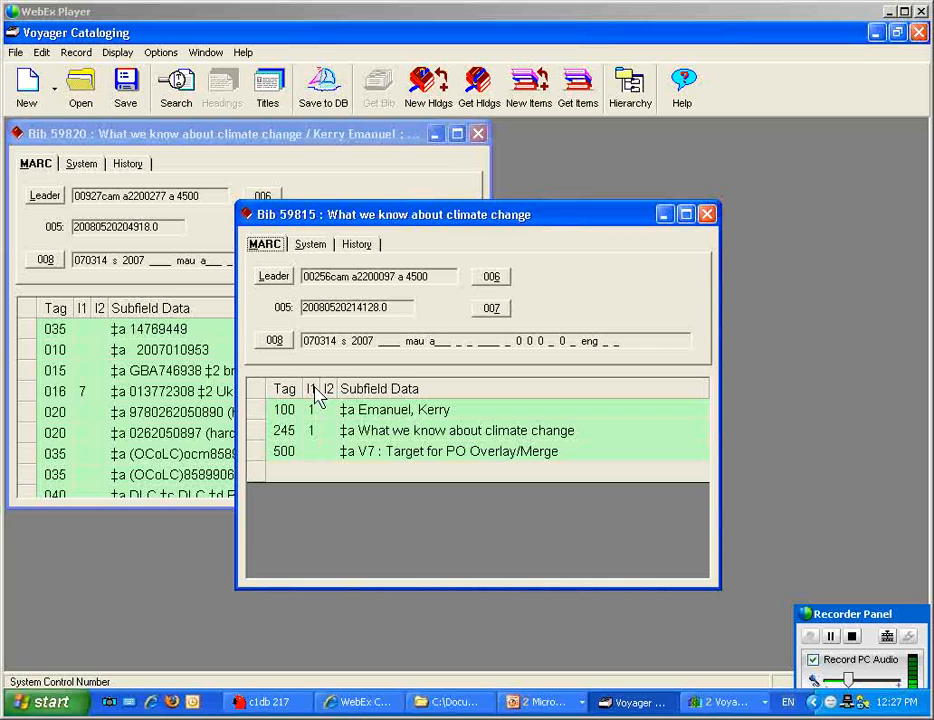
left_click(357, 246)
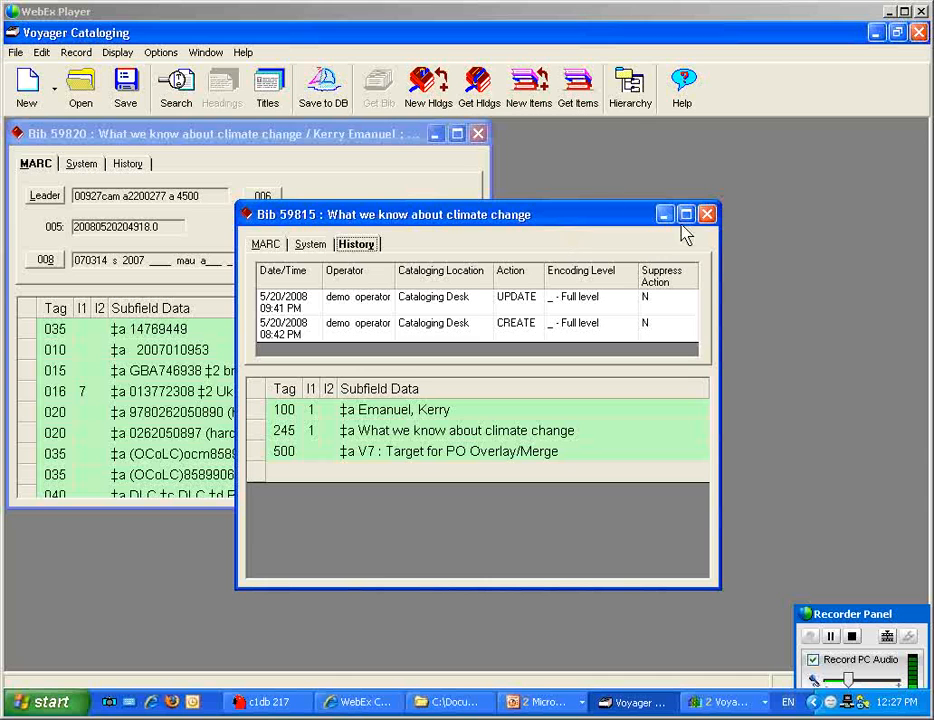
left_click(266, 245)
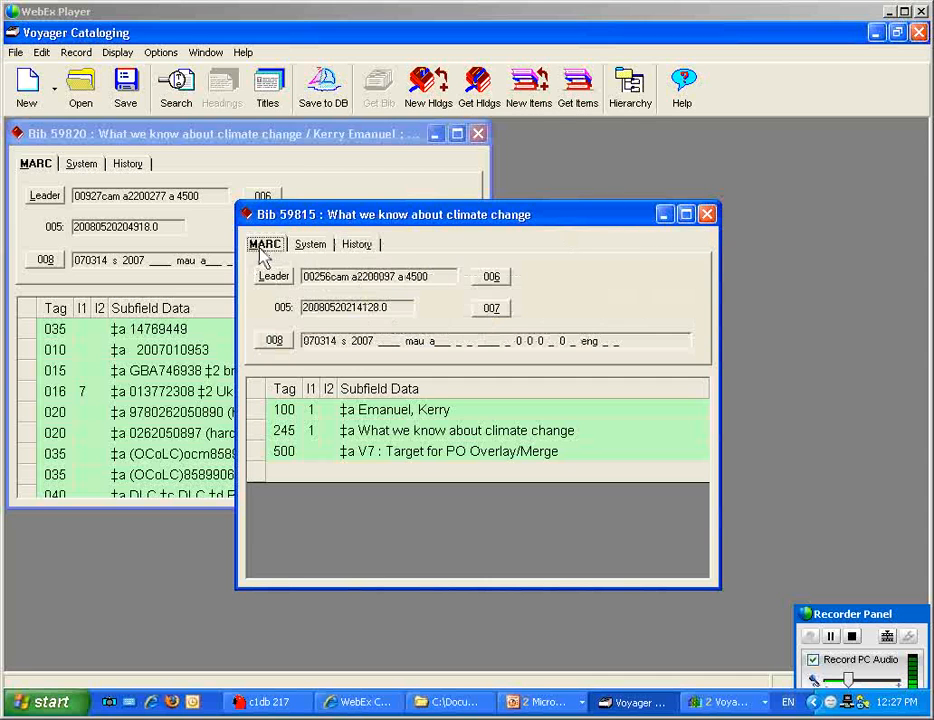
left_click(167, 135)
left_click_drag(475, 371, 298, 527)
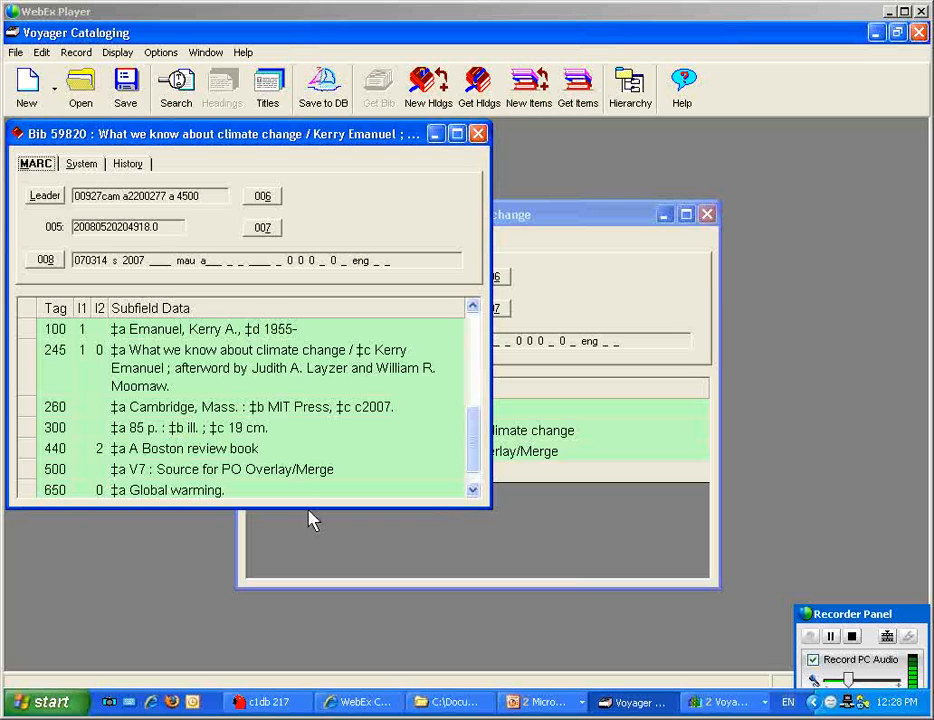
Step: Examine the holdings and order status attached to target bib 59815 and to source bib 59820
left_click(660, 328)
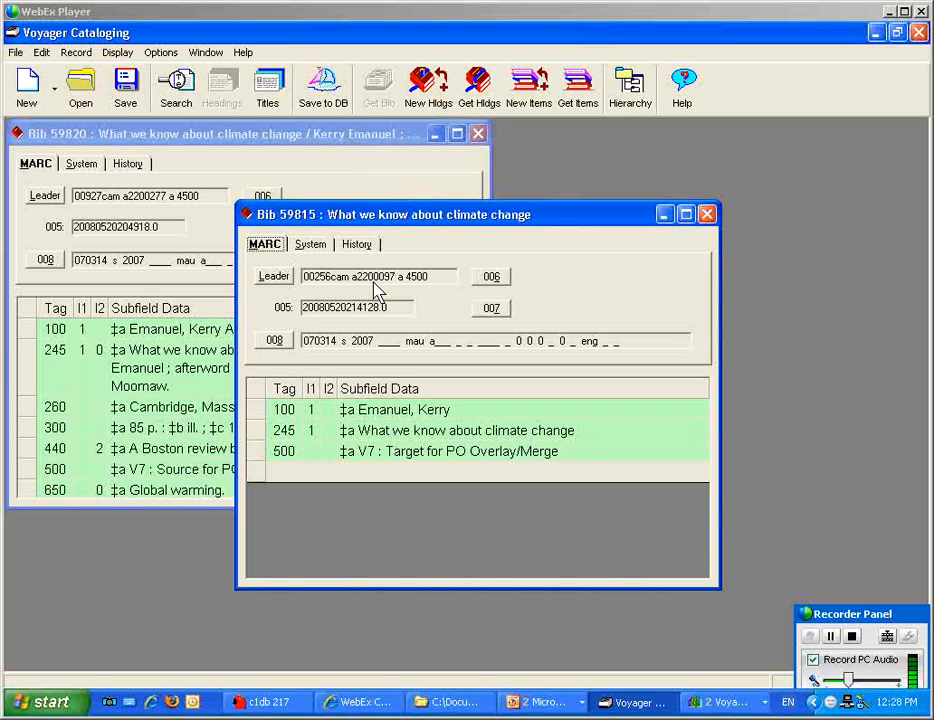
left_click(636, 92)
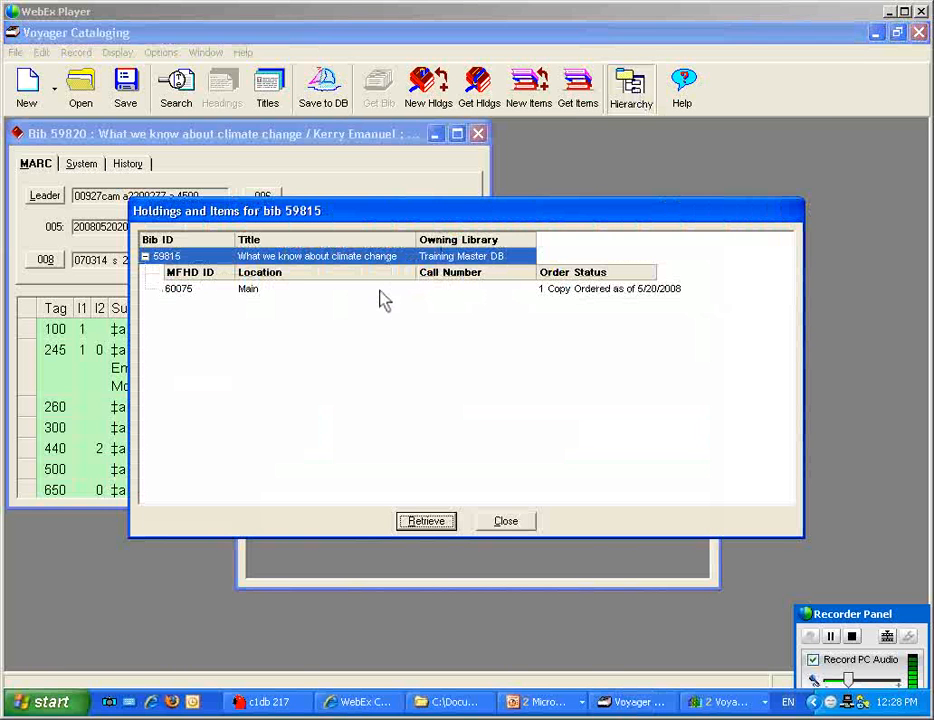
left_click(242, 292)
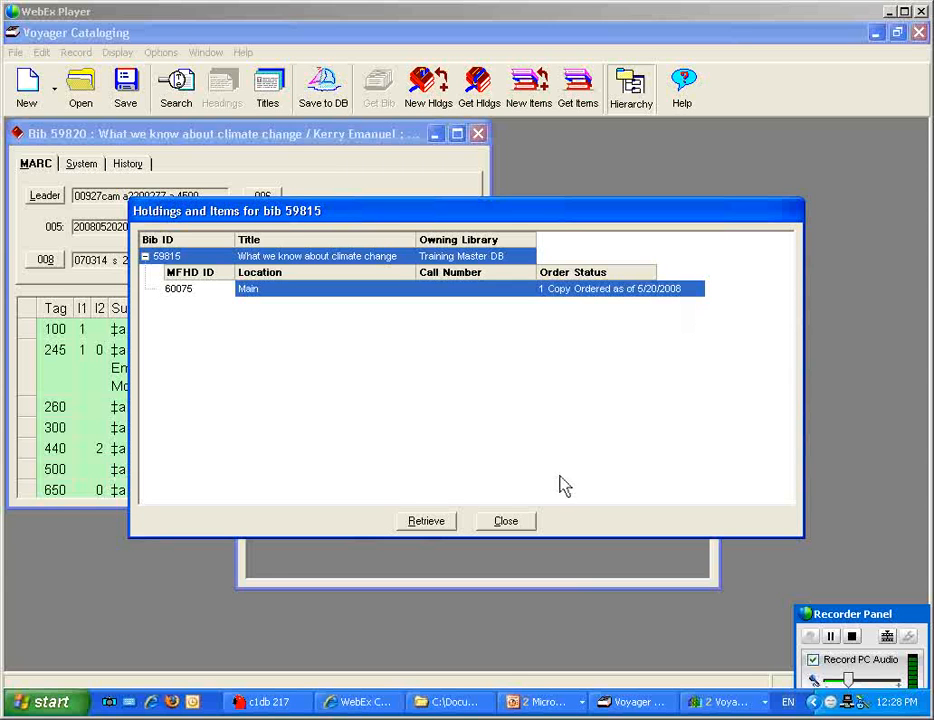
left_click(507, 522)
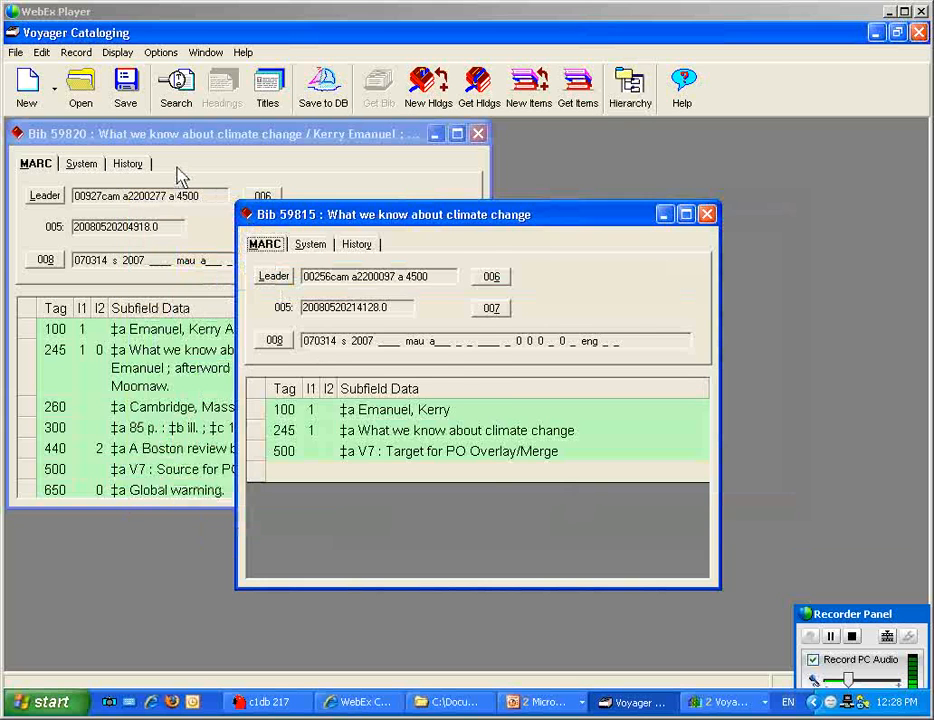
left_click(143, 172)
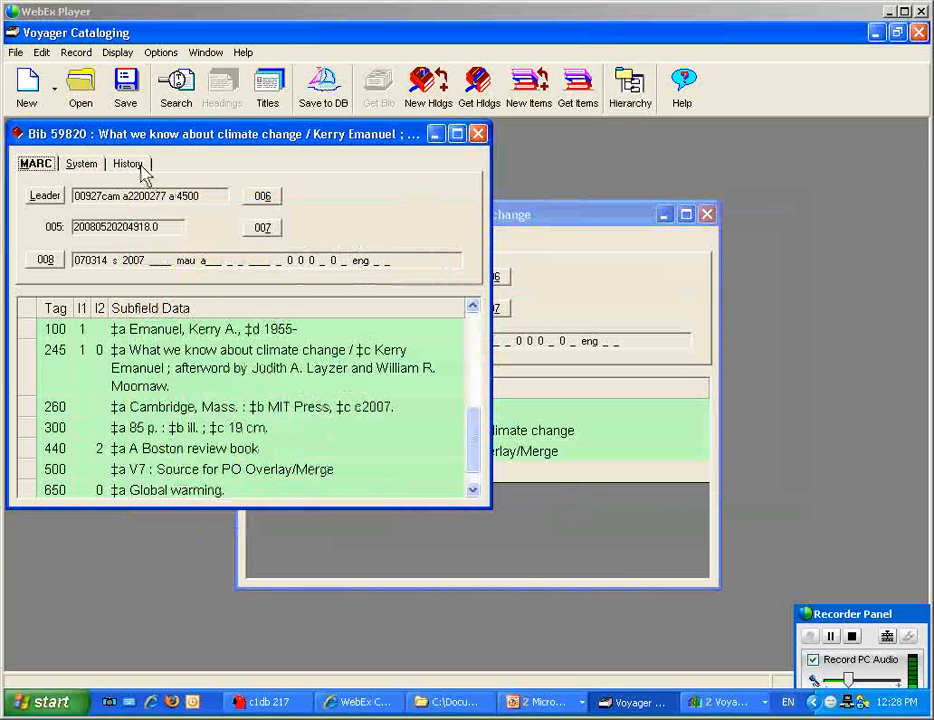
left_click(628, 94)
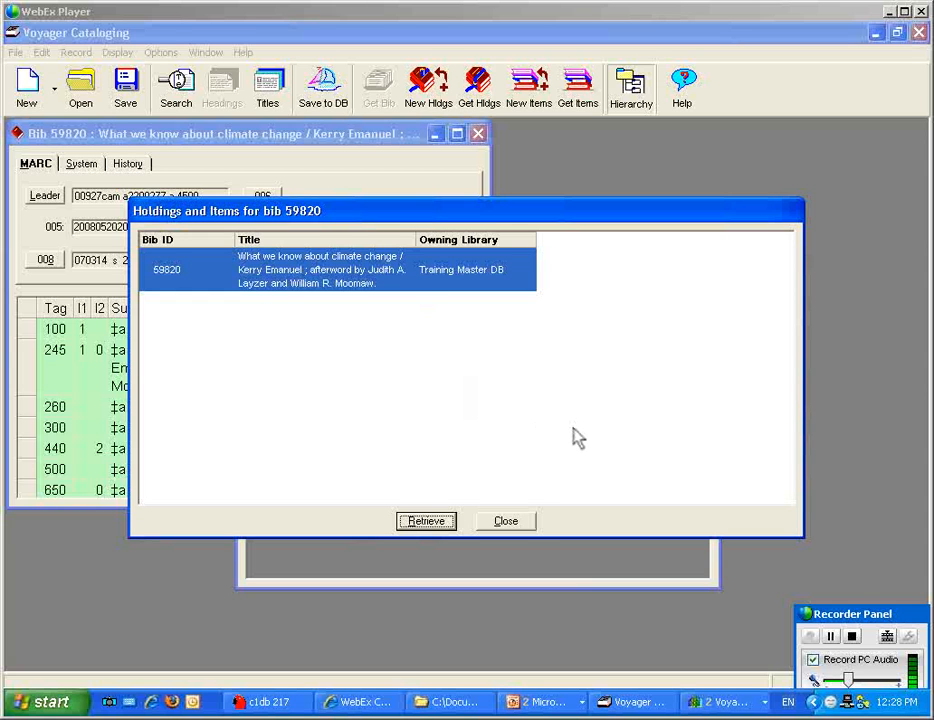
left_click(519, 531)
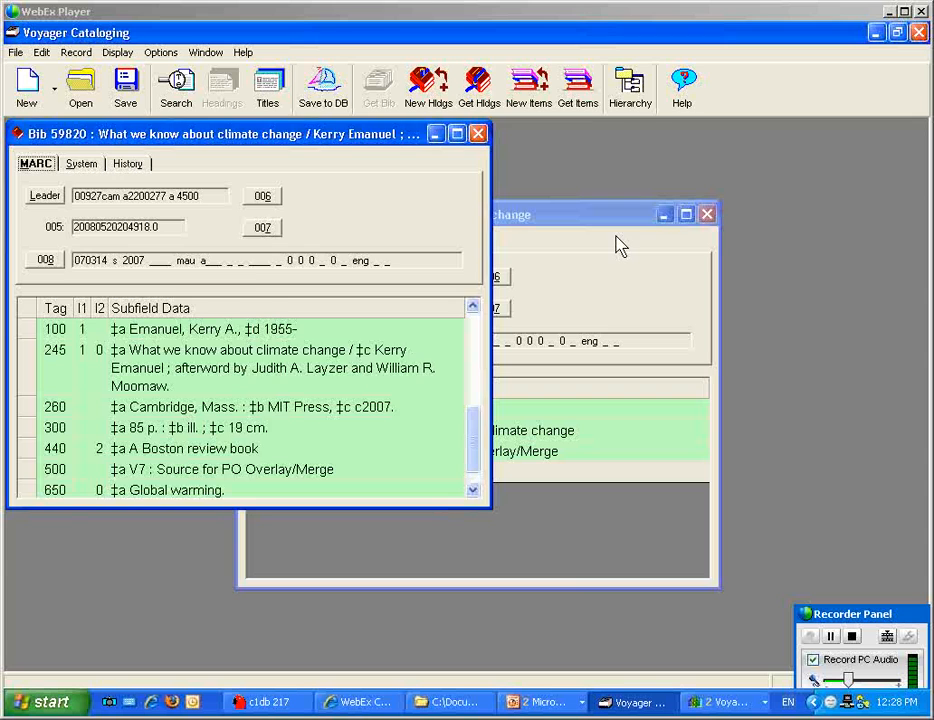
Step: Overlay bib 59815 with open bib 59820 using the Overlay Record profile, deleting the source bib without relinking MFHDs and items
left_click(619, 244)
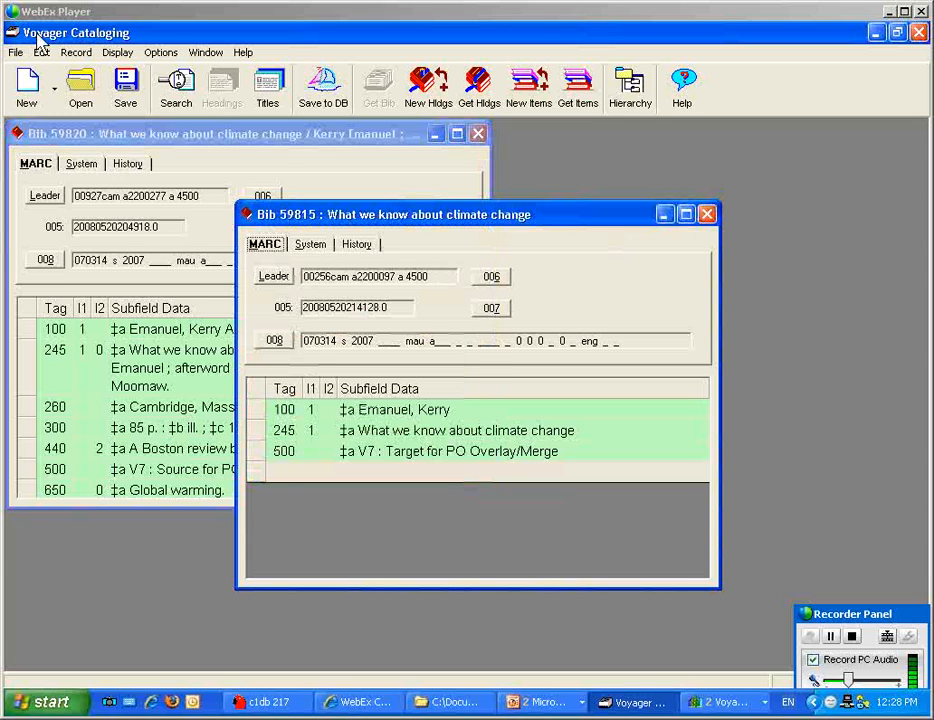
left_click(75, 54)
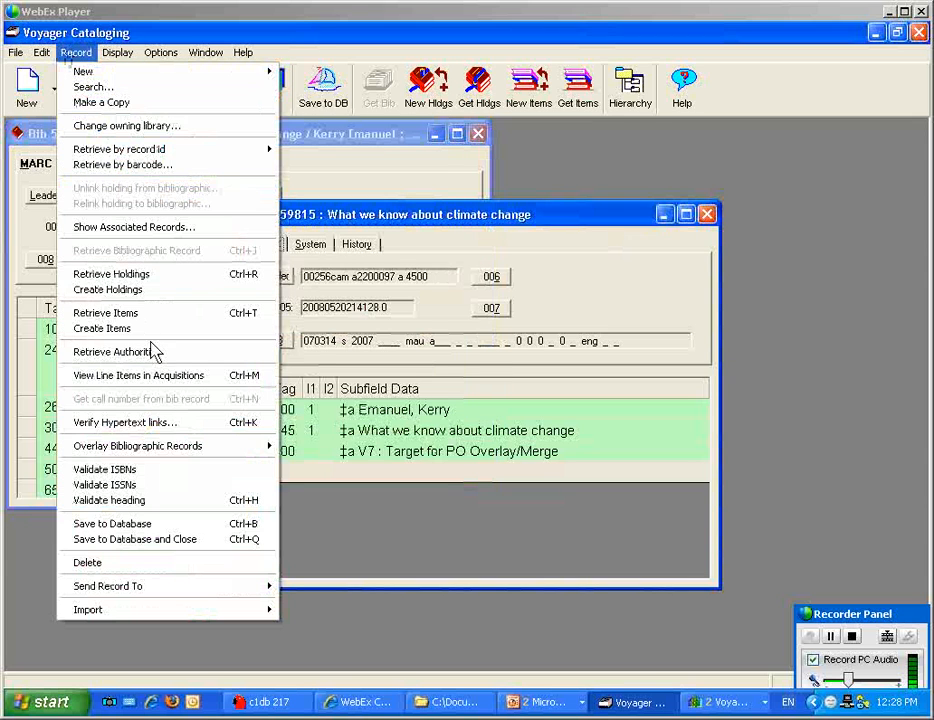
mouse_move(197, 456)
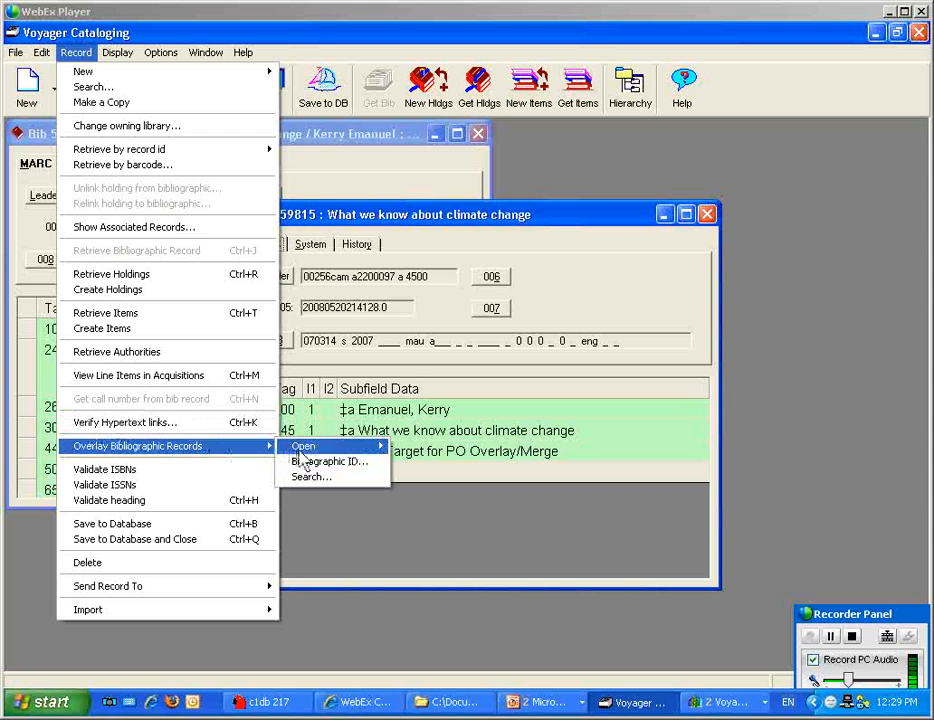
mouse_move(305, 446)
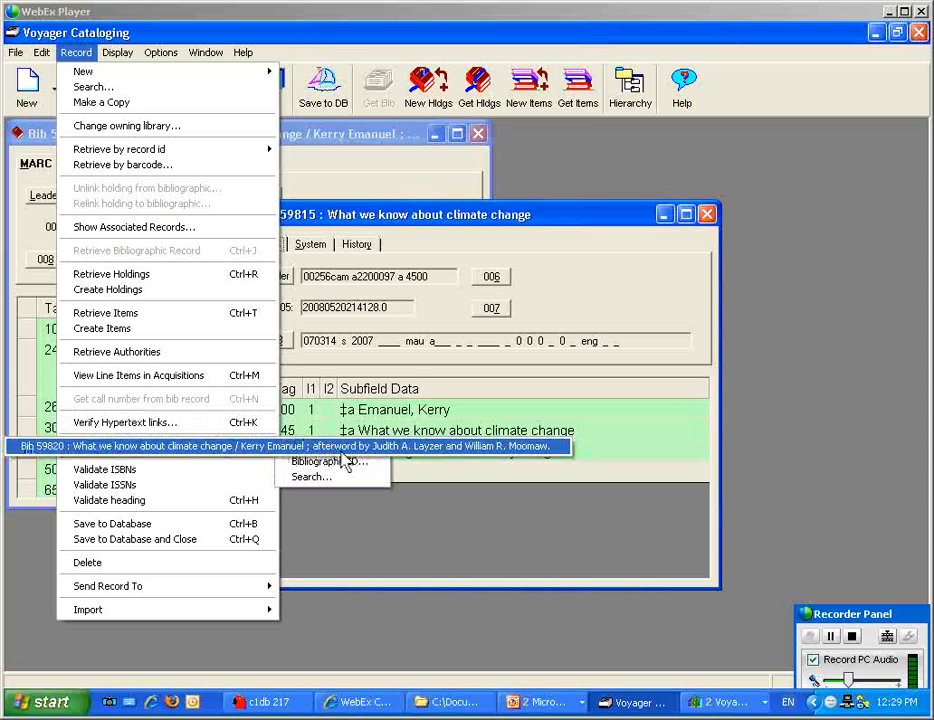
left_click(342, 448)
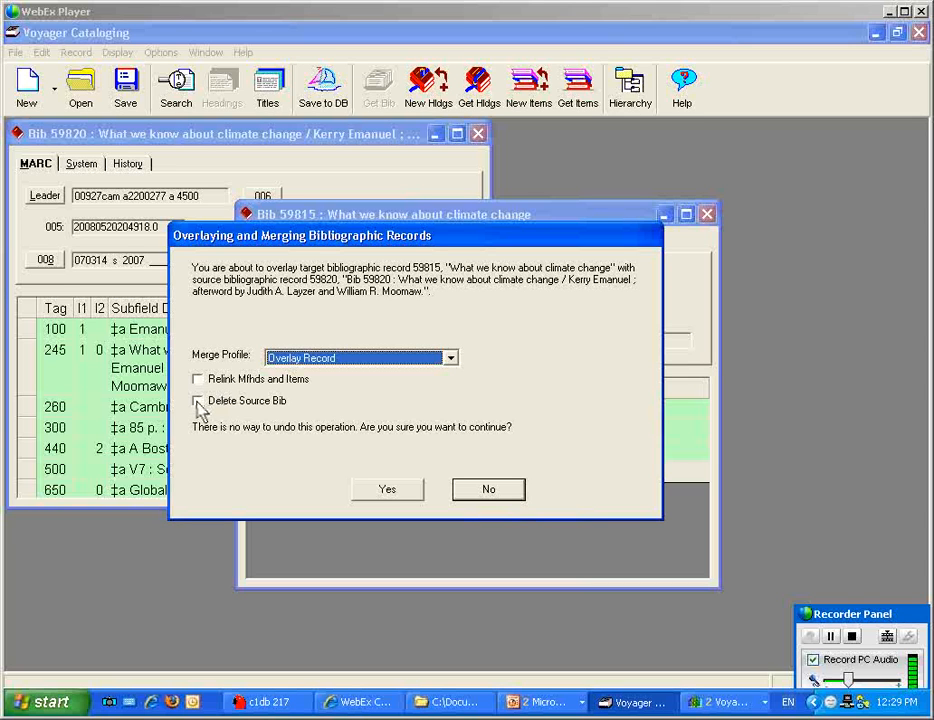
left_click(199, 403)
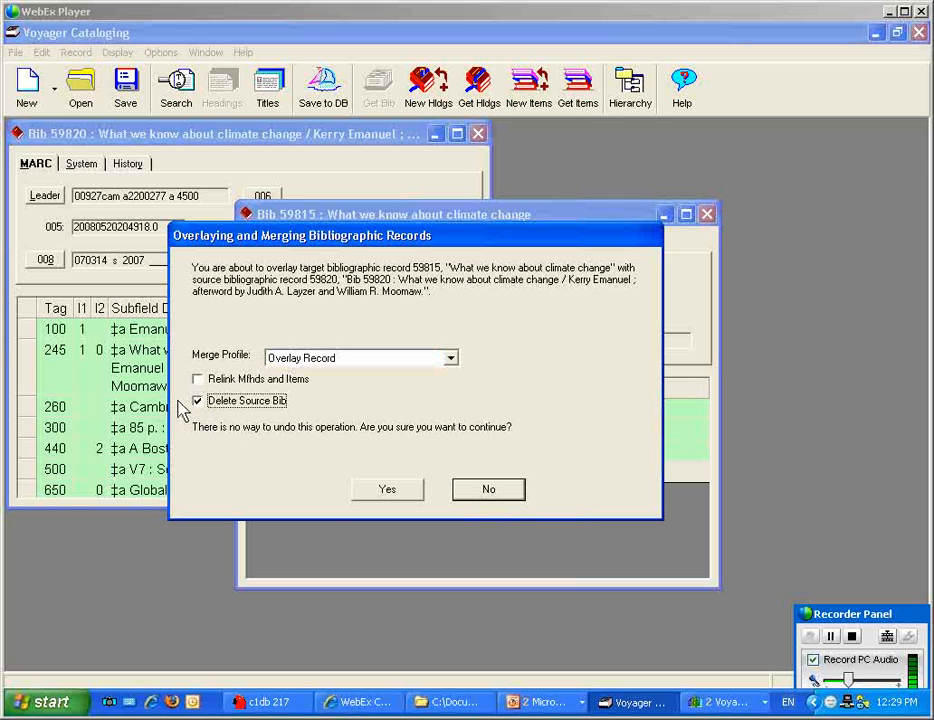
left_click(387, 490)
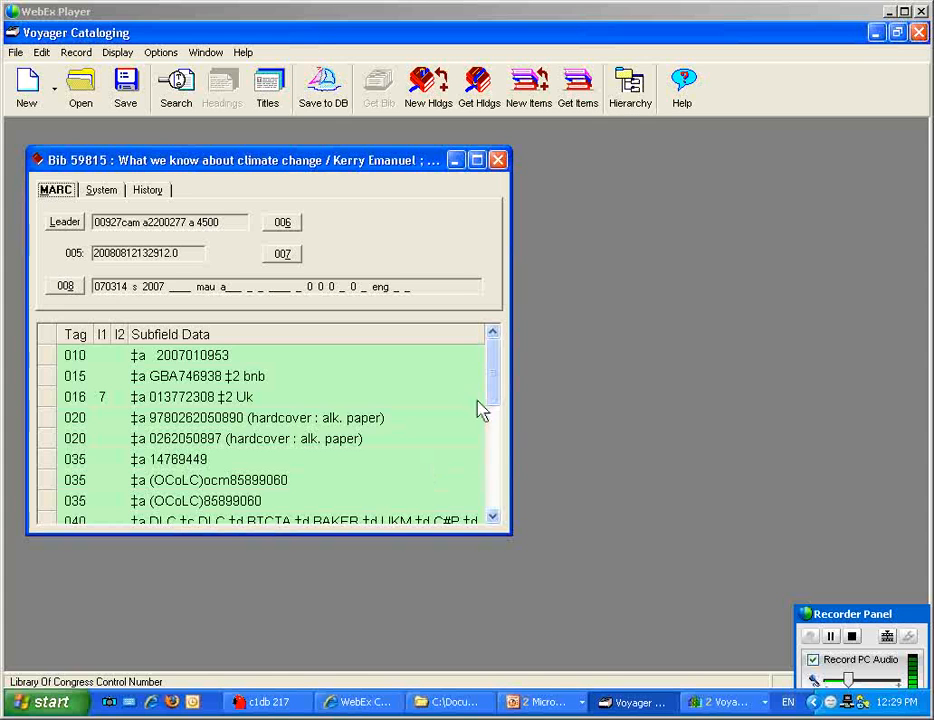
Step: Review the MARC fields, attached holdings and history of overlaid bib 59815, and close the record
left_click_drag(500, 399, 480, 505)
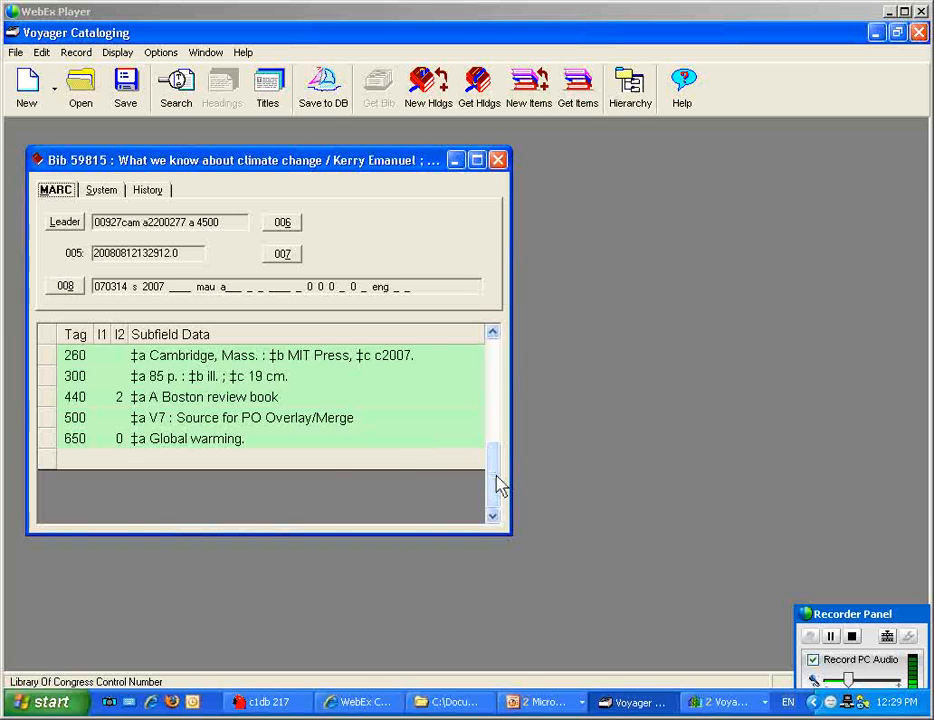
scroll(498, 484, "up", 1)
left_click_drag(498, 484, 488, 384)
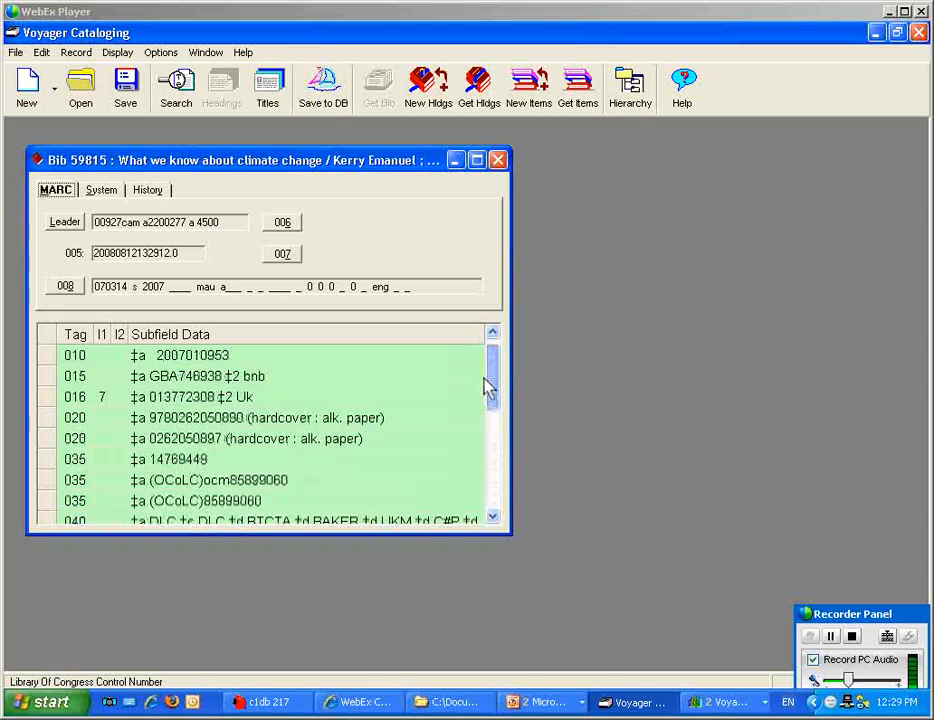
left_click(620, 92)
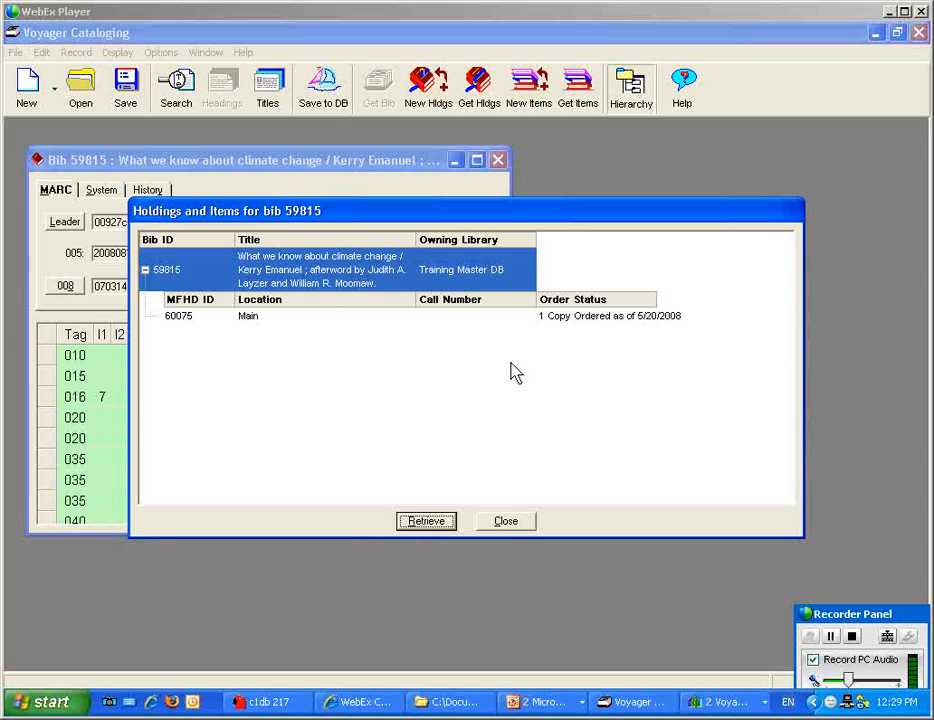
left_click(515, 524)
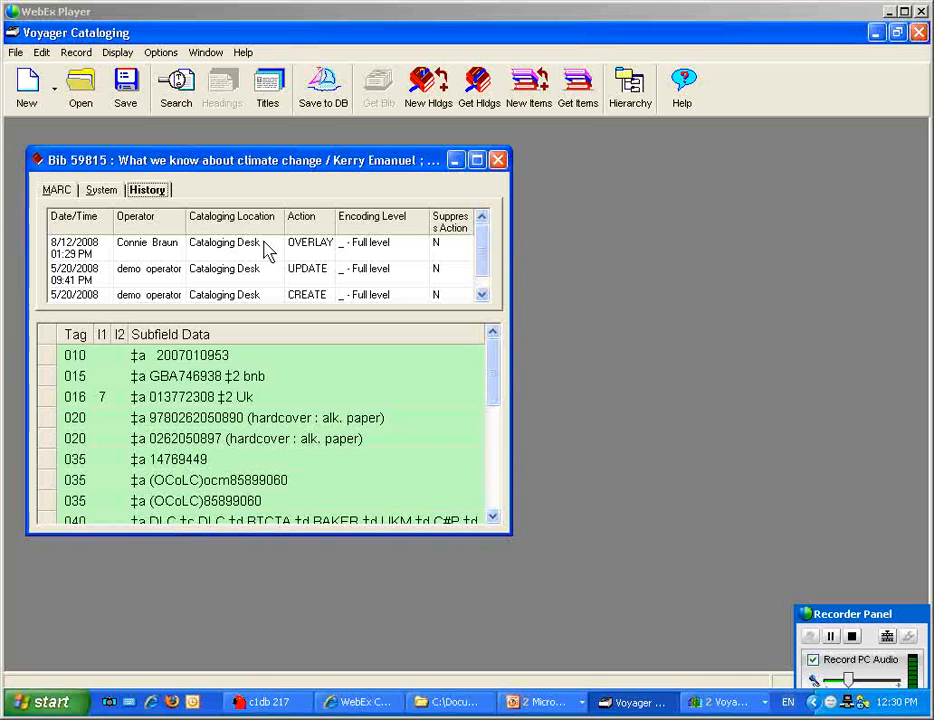
left_click(499, 161)
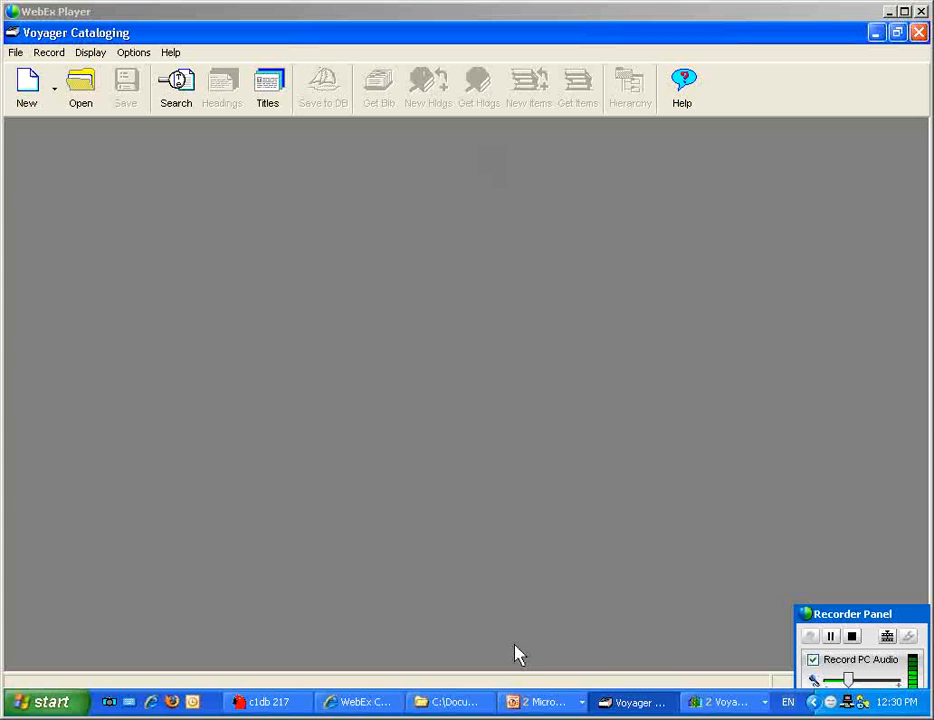
Step: Switch to the PowerPoint slide show and advance to the Charged Items Index "Before" slide
left_click(540, 703)
left_click(557, 660)
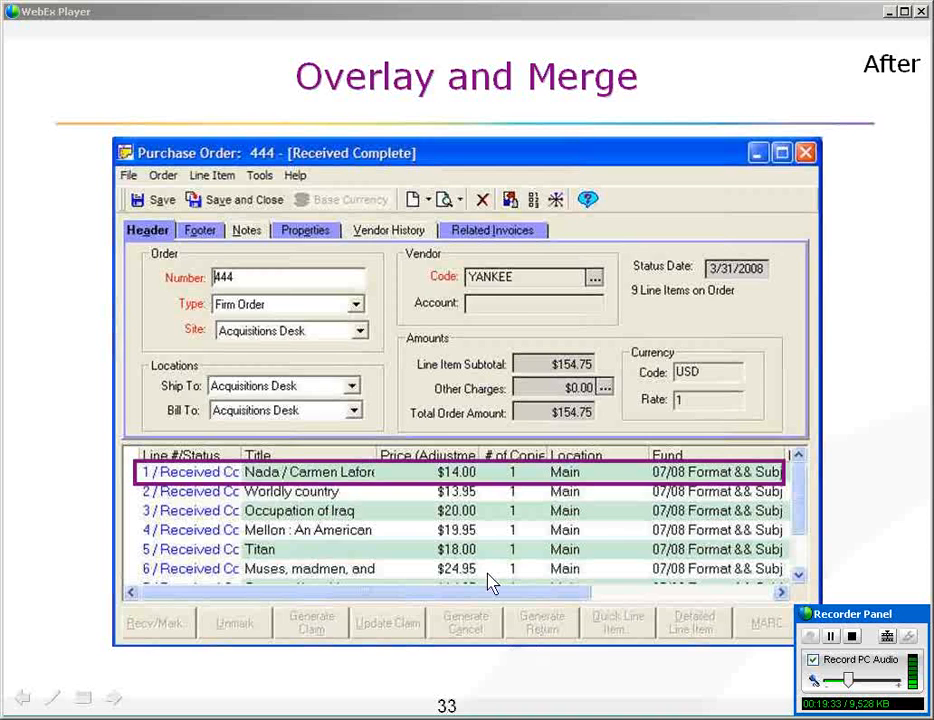
left_click(488, 522)
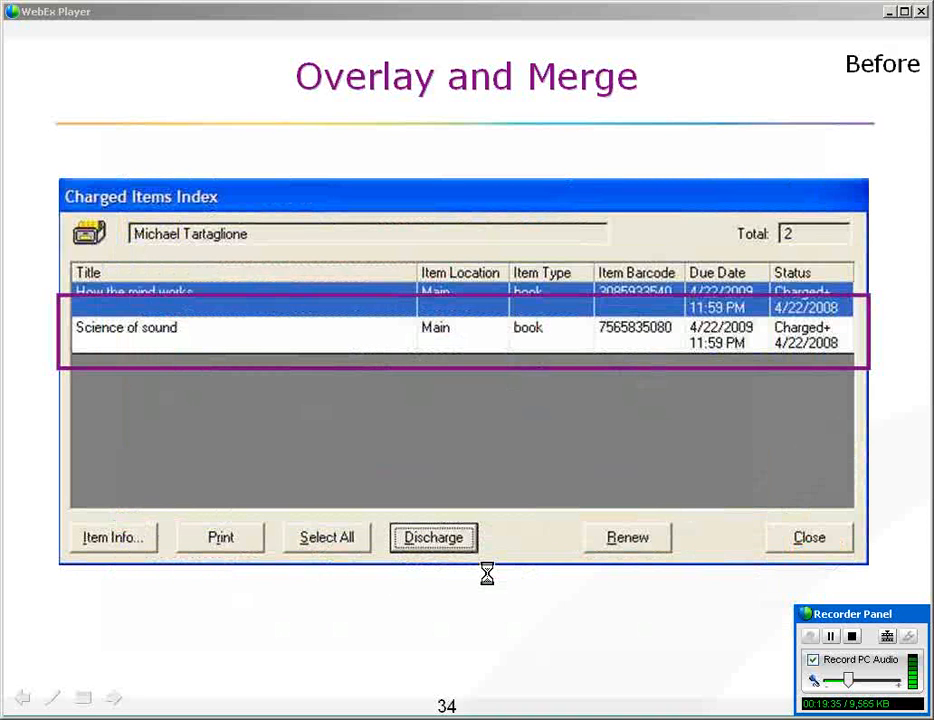
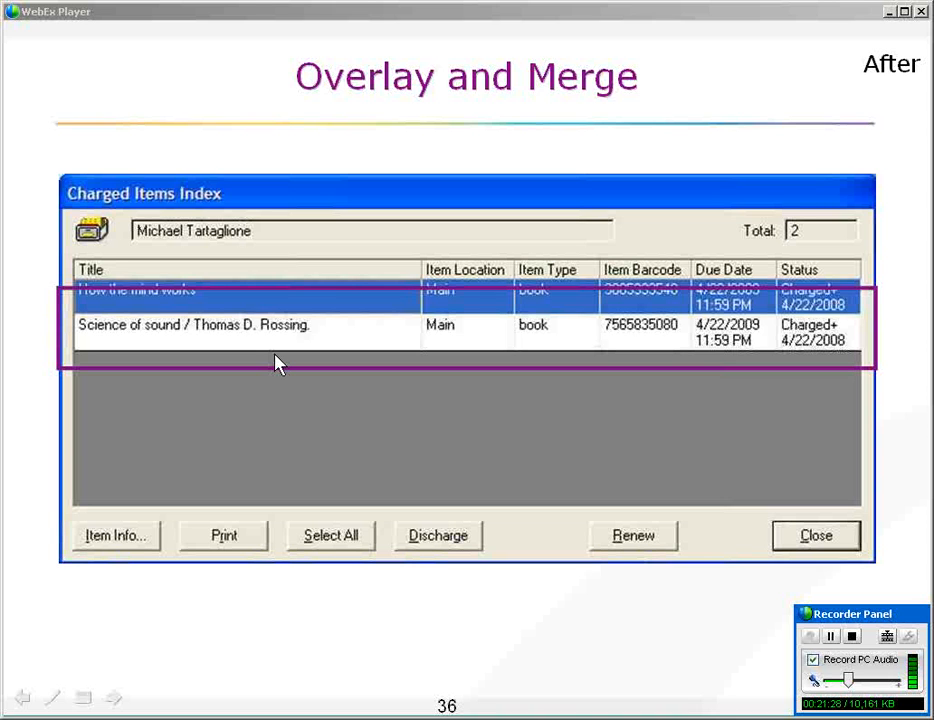
Step: Switch to the c1db 217 launcher, start Voyager Circulation with Circulation Desk as the current location, and maximize its window
key("alt+Tab")
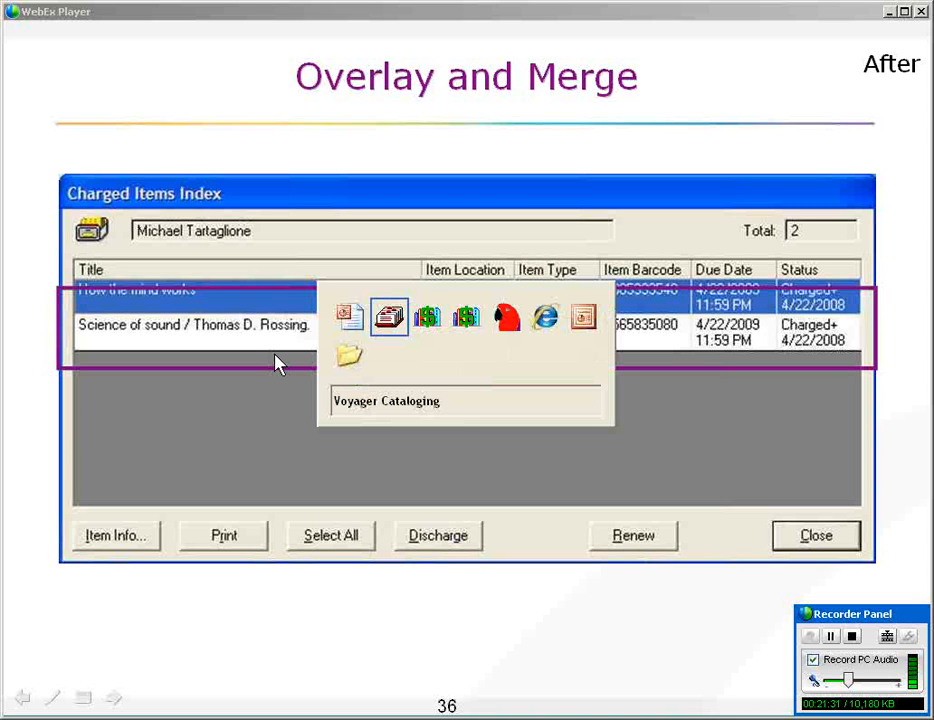
key("alt+Tab")
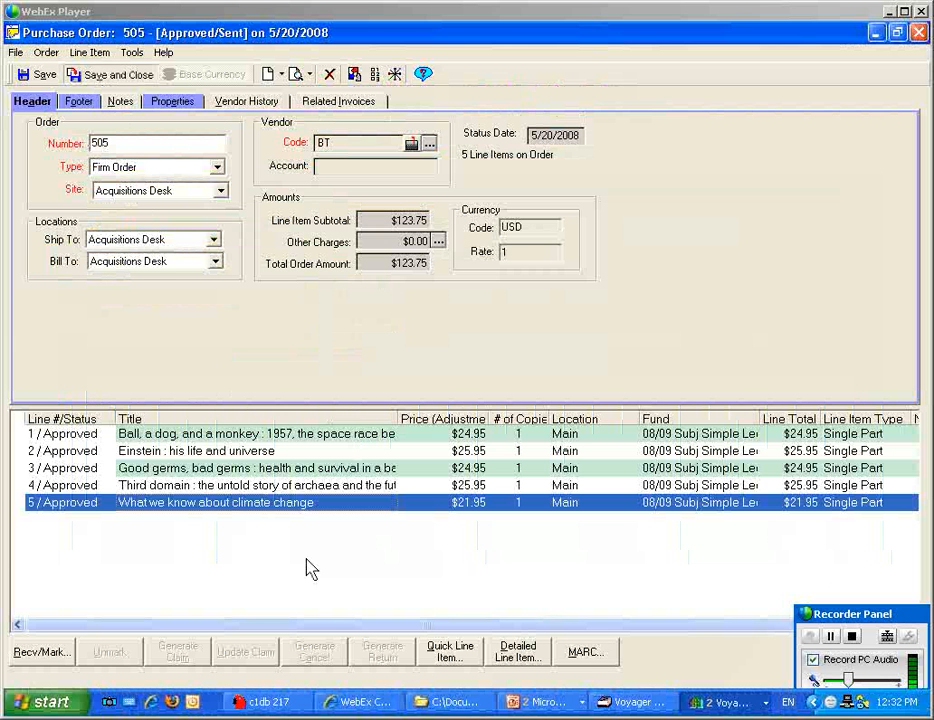
key("alt+Tab")
key("alt+Tab")
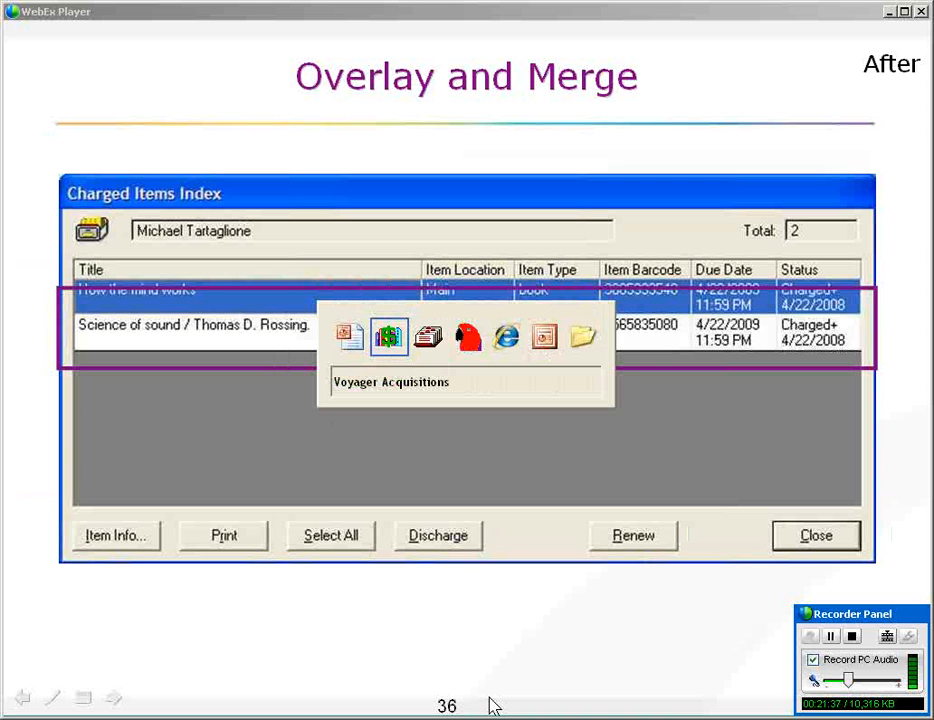
key("alt+Tab")
left_click(392, 361)
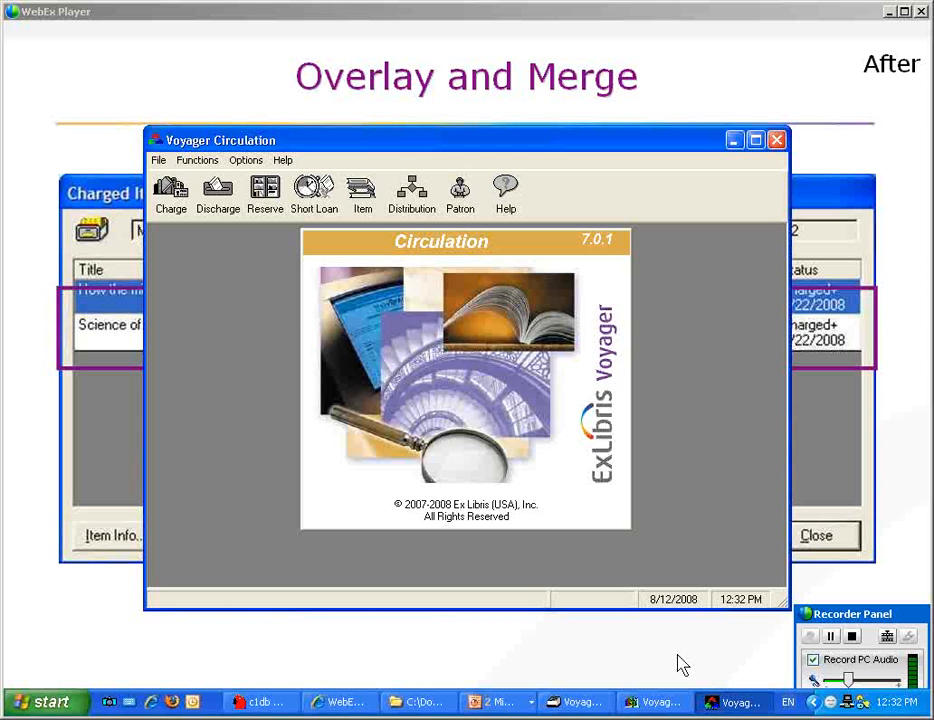
key("Return")
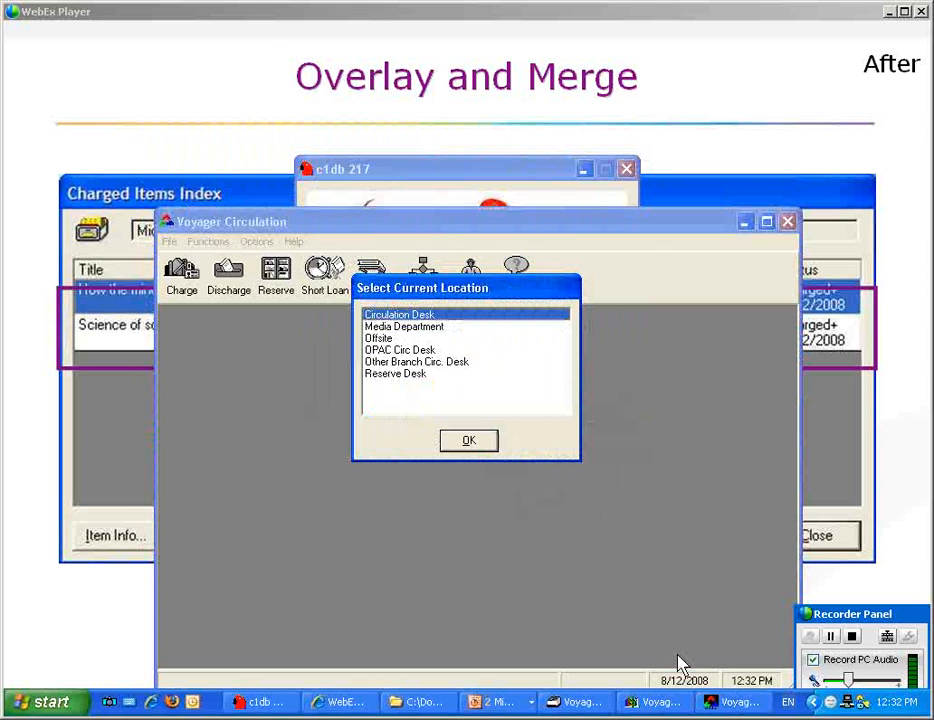
key("Return")
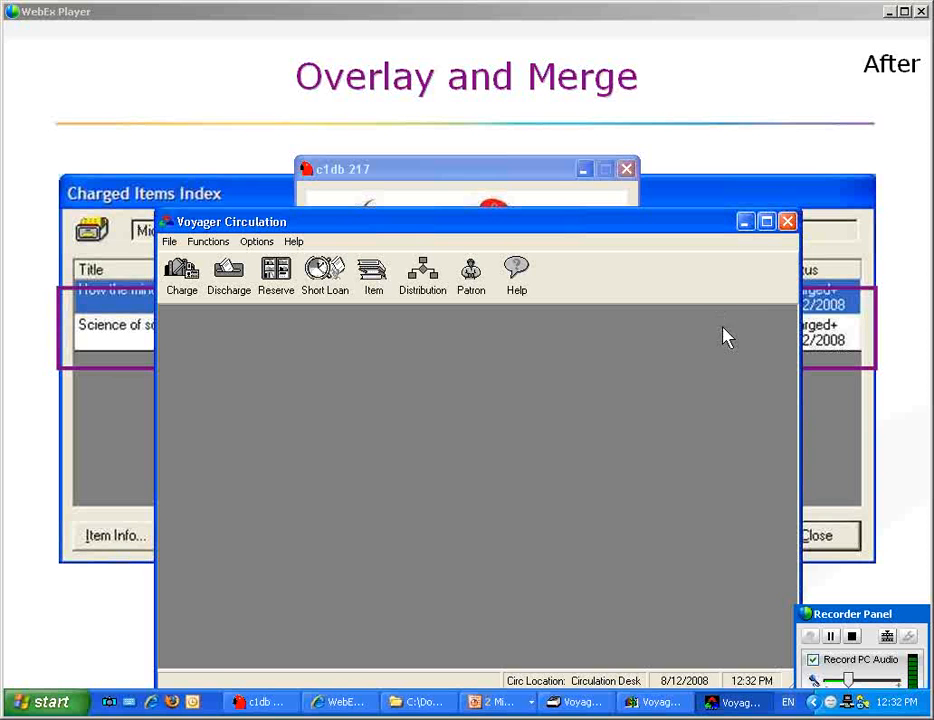
left_click(766, 224)
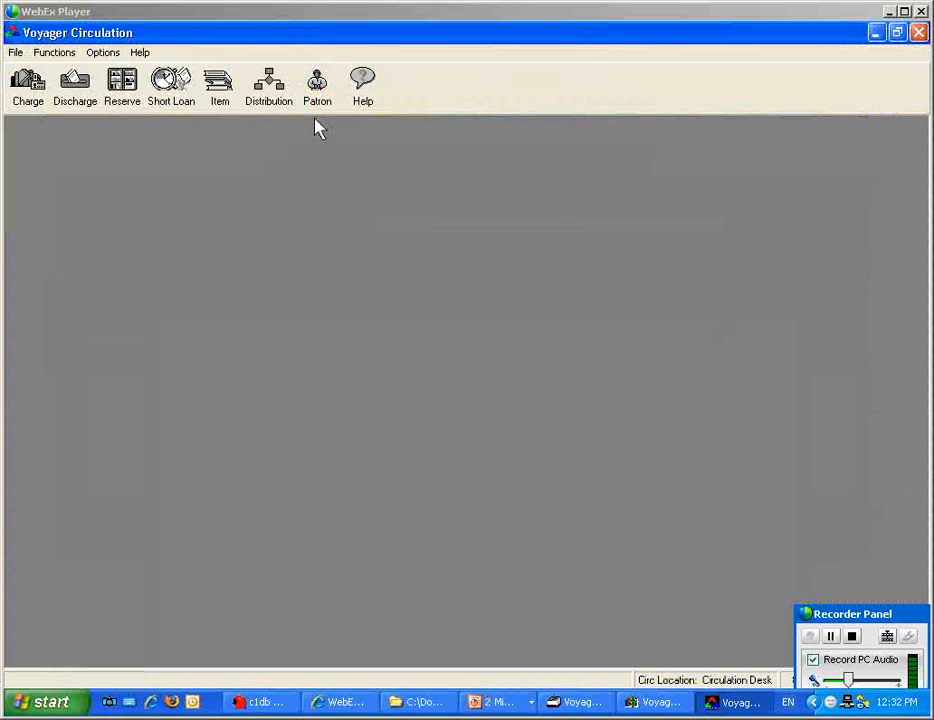
Step: Find the patron by last name and examine the charged item "Shipwreck hunter" in the patron's charged items index
left_click(315, 98)
type("spears")
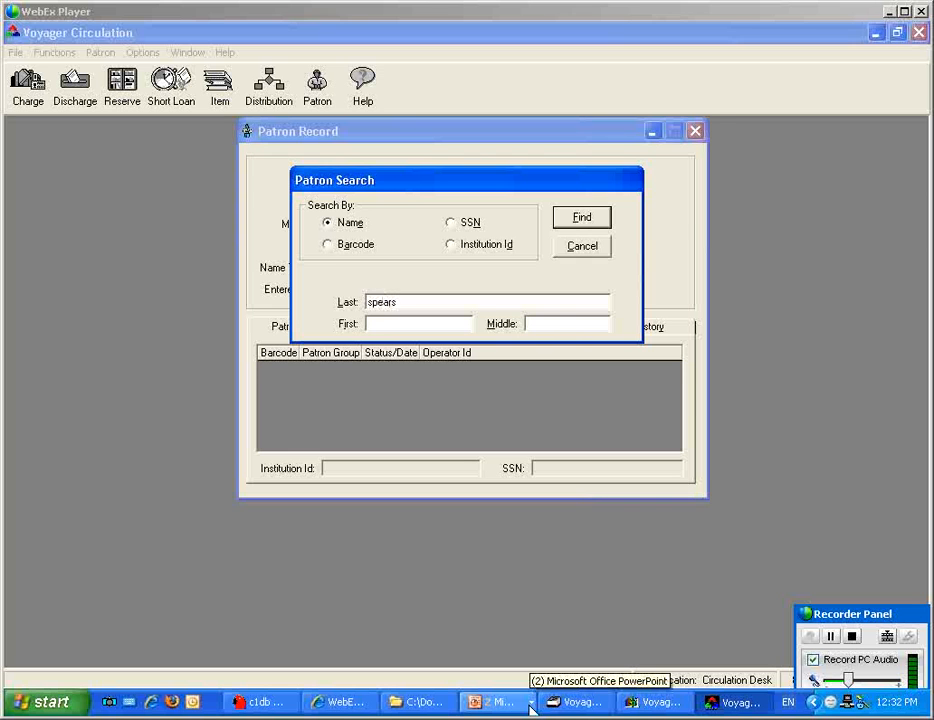
key("Return")
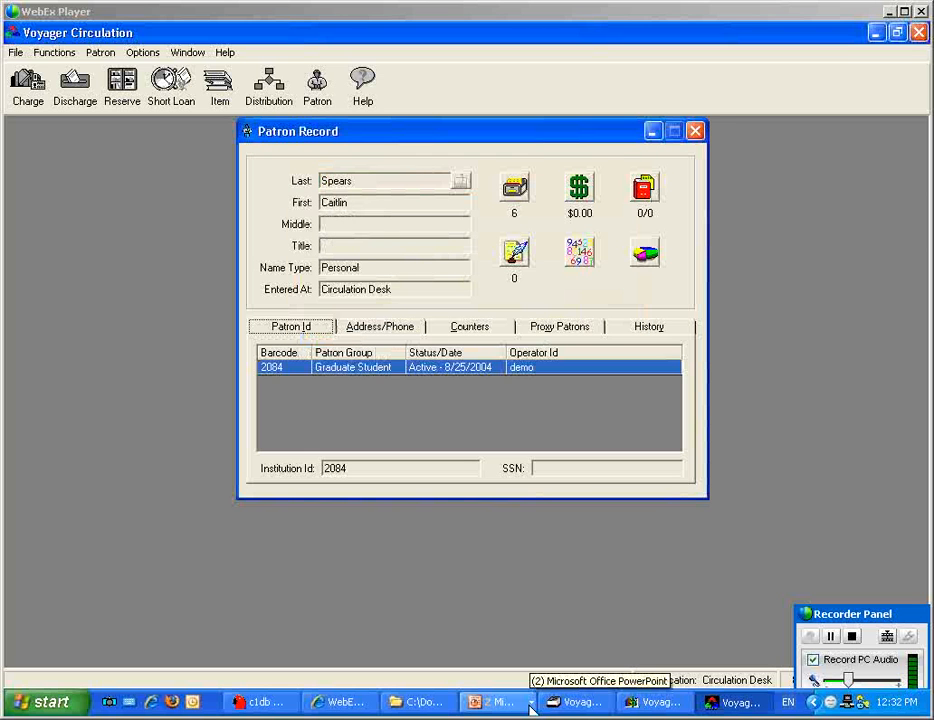
left_click(514, 192)
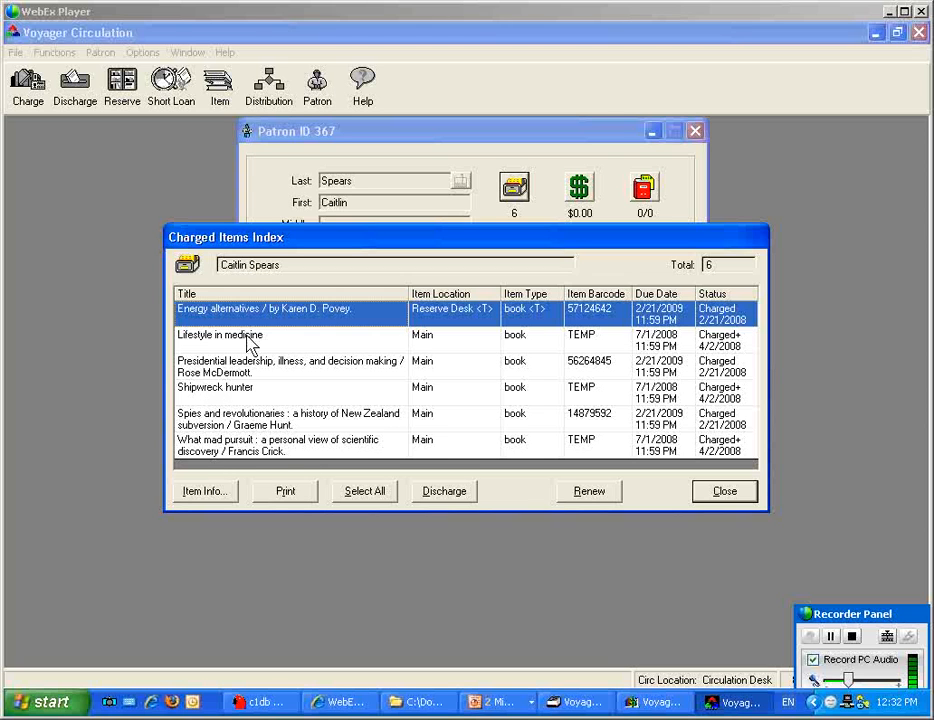
left_click(328, 394)
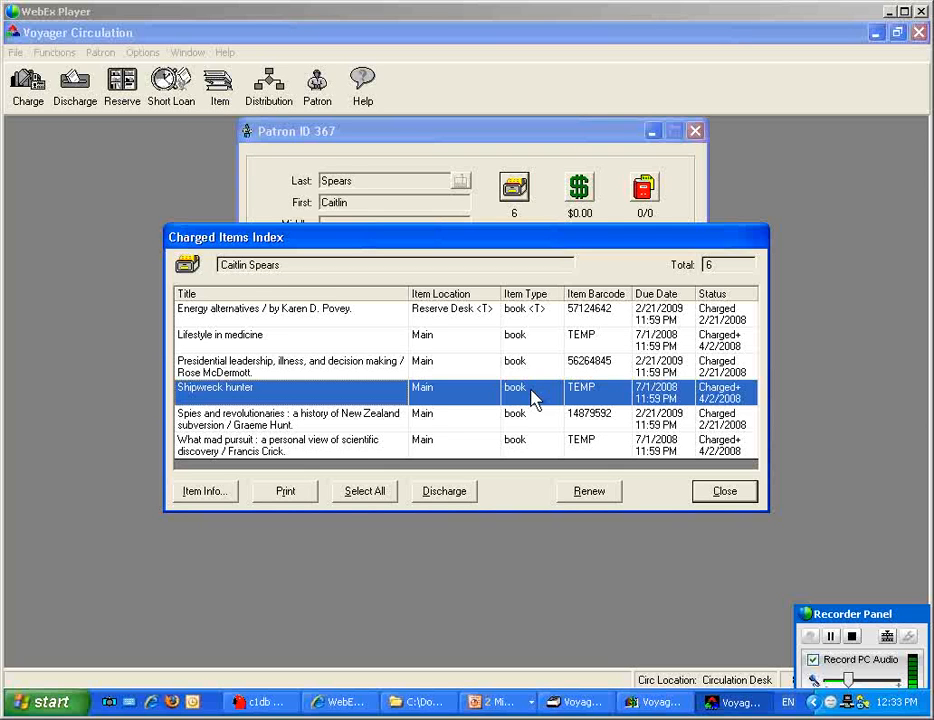
left_click(720, 495)
Step: Switch to Voyager Cataloging, run a title search for "shipwreck hunter", and open both matching bibliographic records
left_click(575, 704)
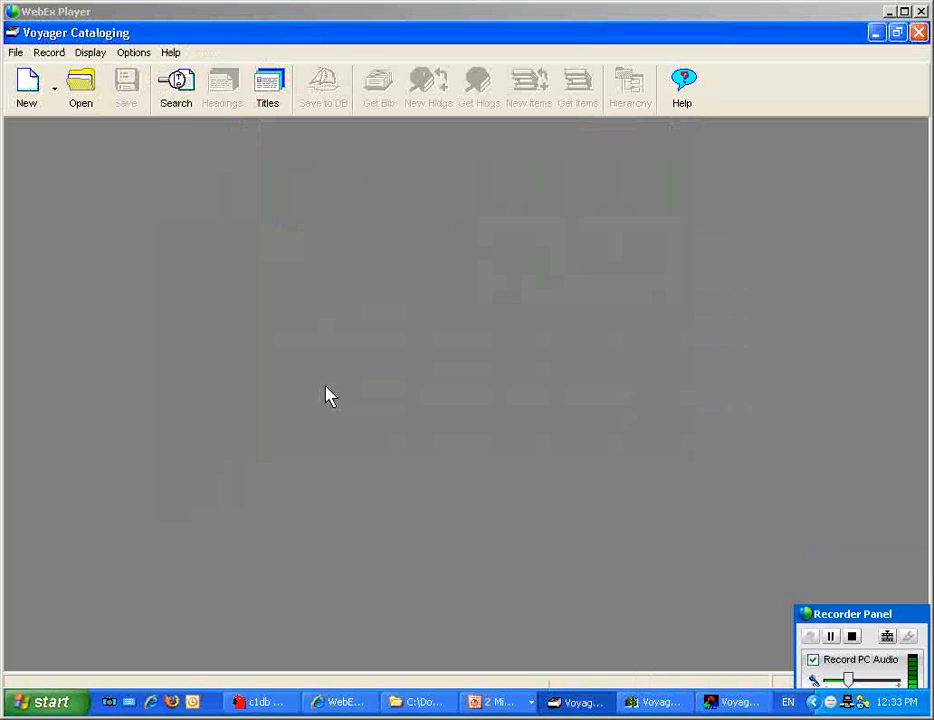
left_click(177, 92)
type("shipwr")
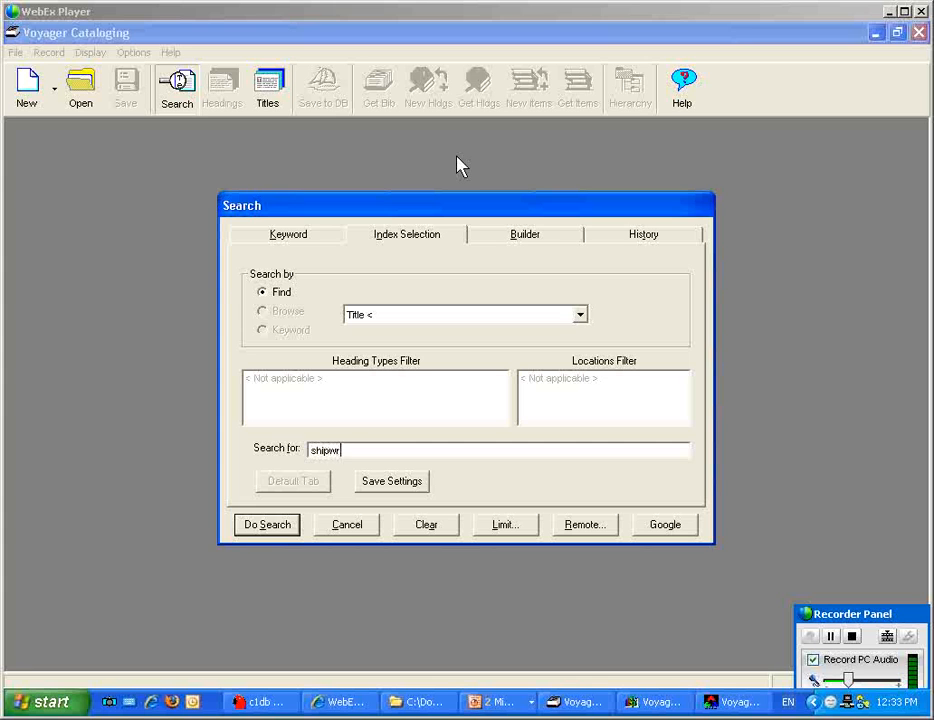
type("eck hunter")
key("Return")
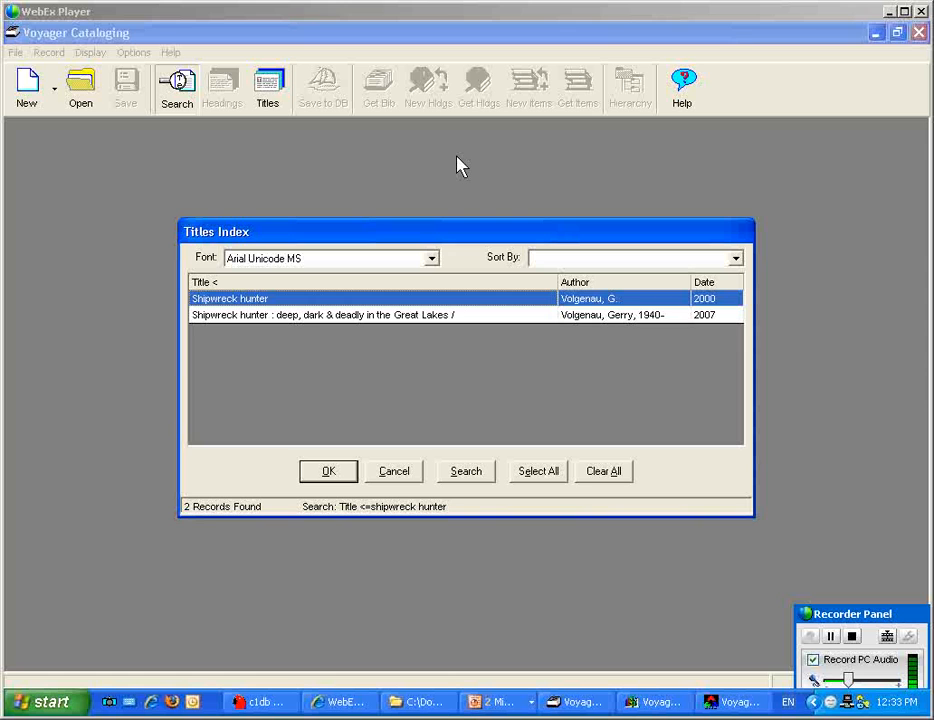
key("shift+Down")
key("Return")
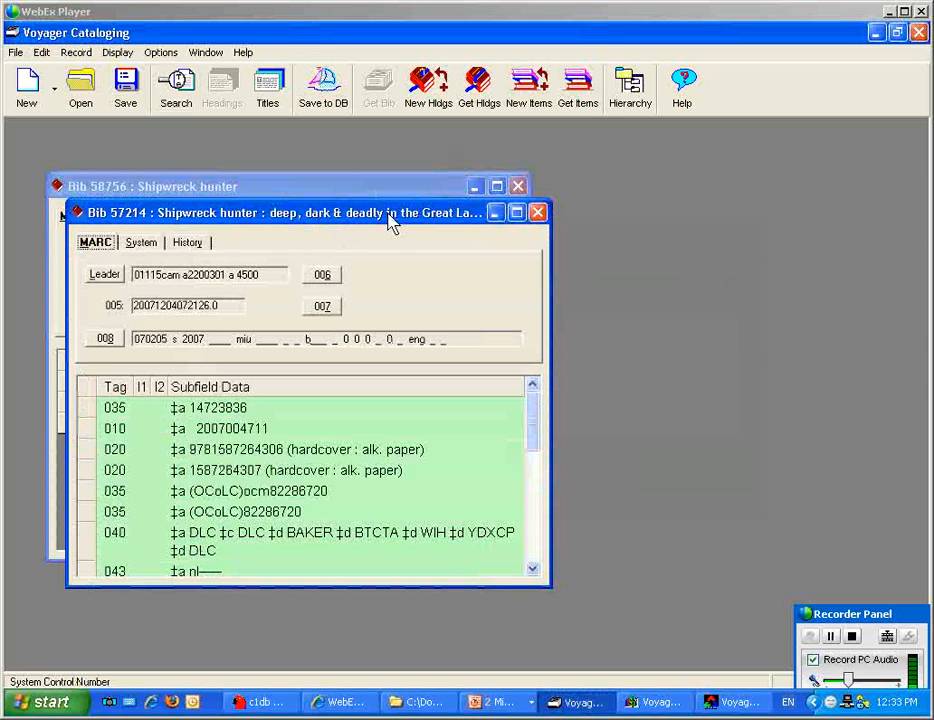
Step: Arrange the two Shipwreck hunter records side by side and review the history of bib 58756
left_click_drag(304, 212, 608, 210)
left_click(319, 194)
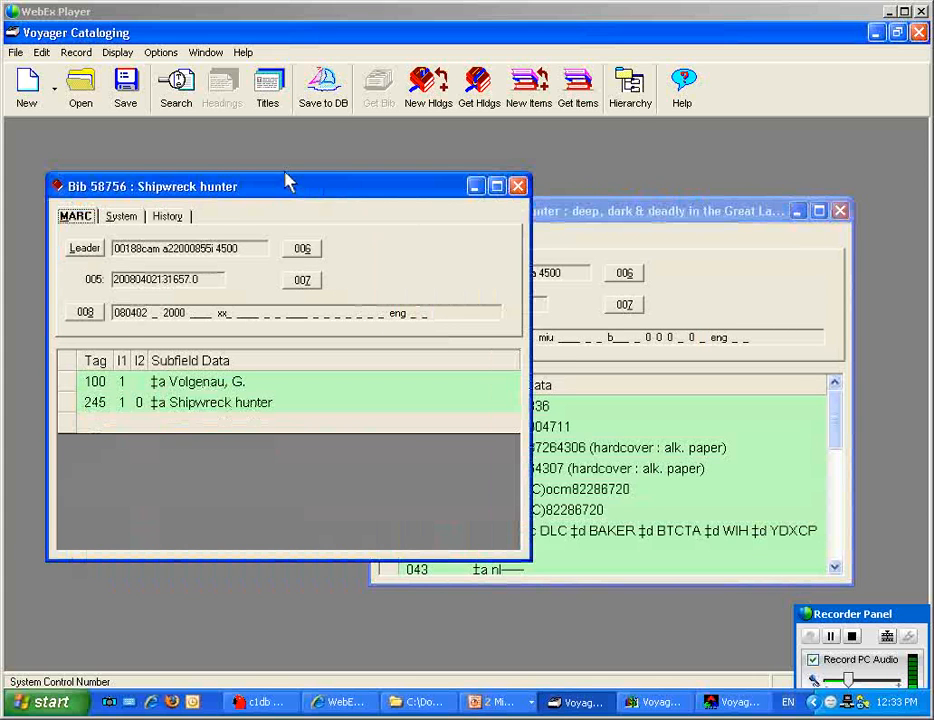
left_click_drag(292, 179, 257, 167)
left_click(140, 205)
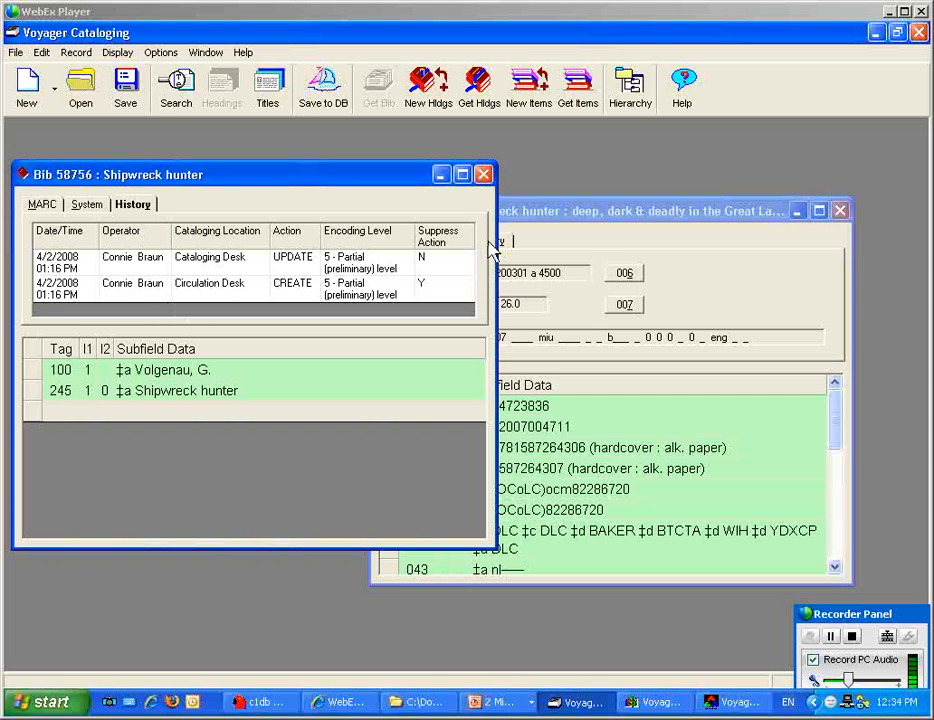
Step: Examine the holdings and item attached to bib 57214, and look through its MARC fields
left_click(720, 293)
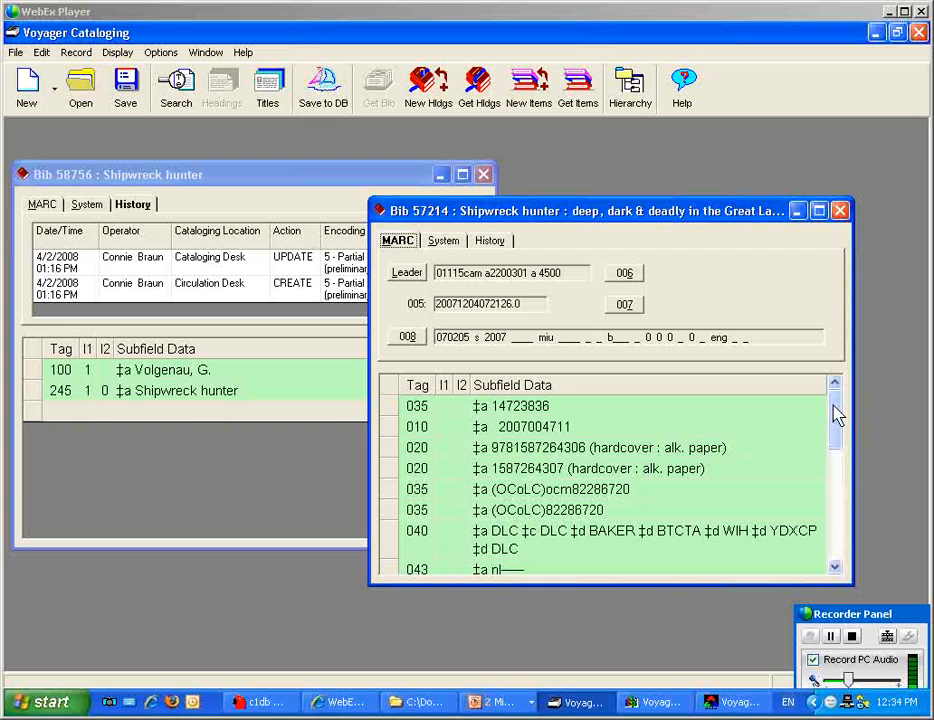
left_click(636, 105)
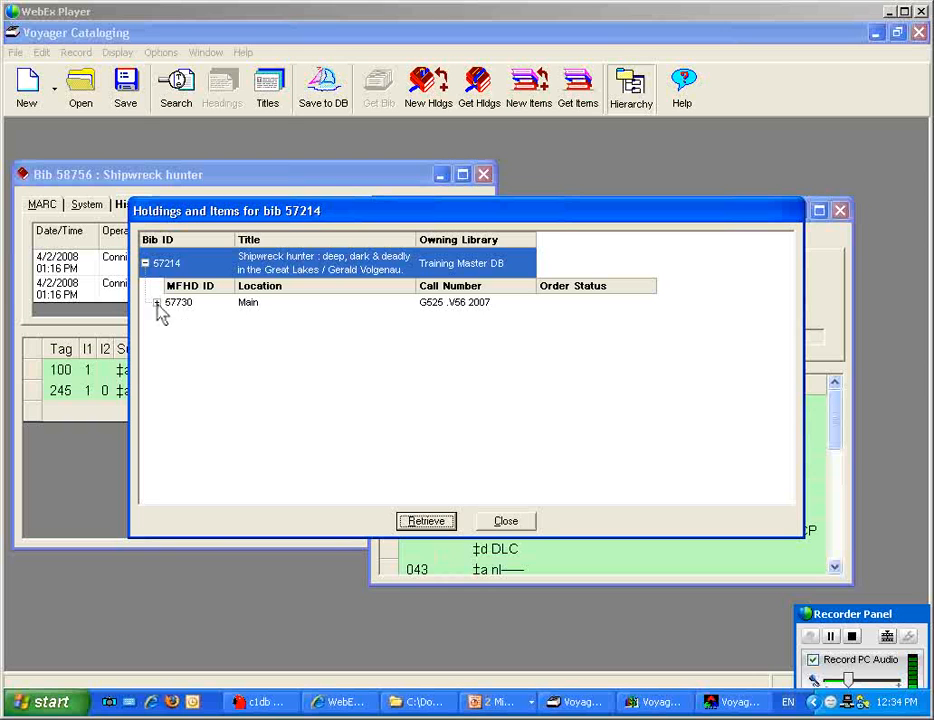
left_click(156, 302)
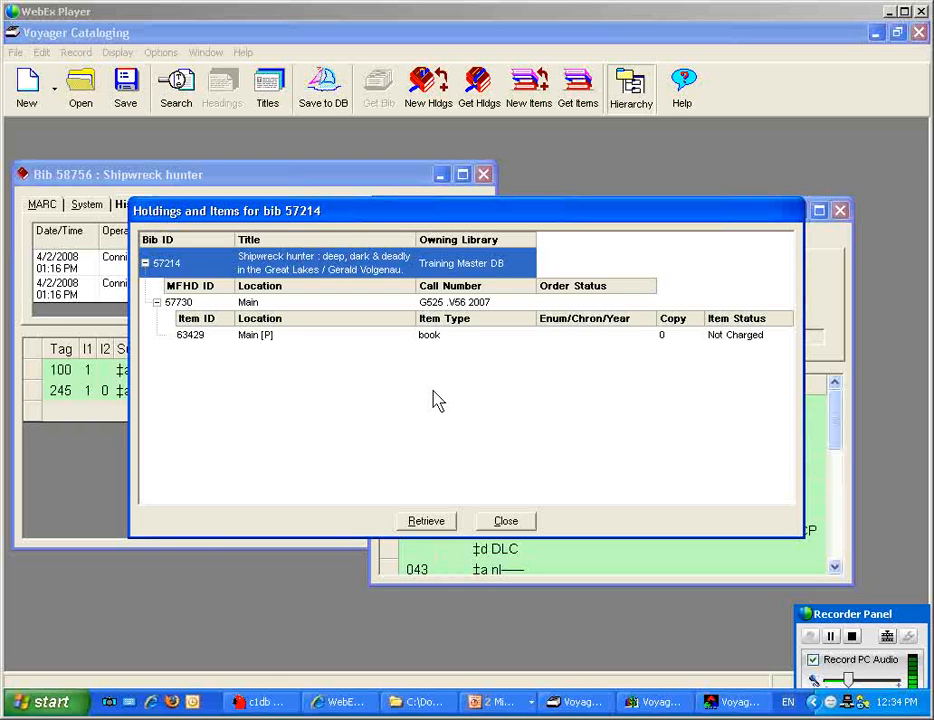
left_click(527, 524)
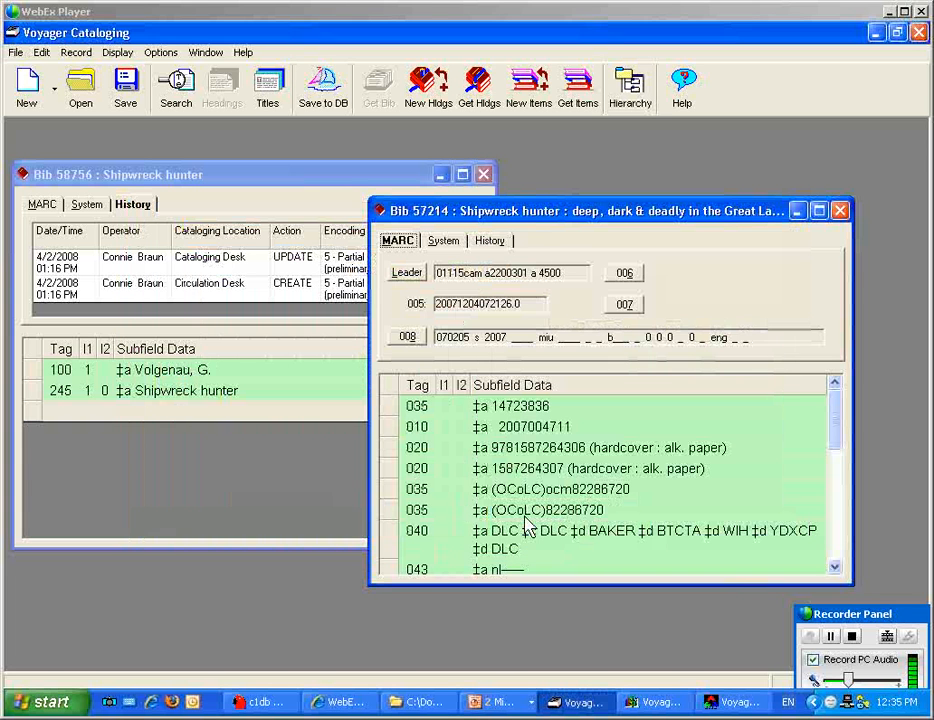
left_click_drag(832, 438, 826, 531)
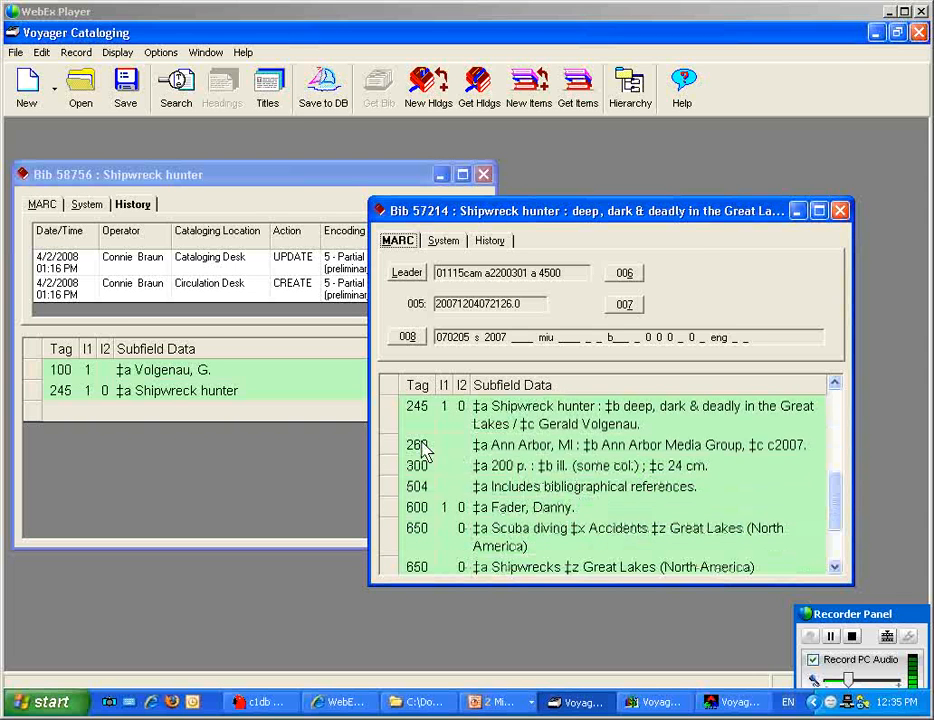
left_click(248, 348)
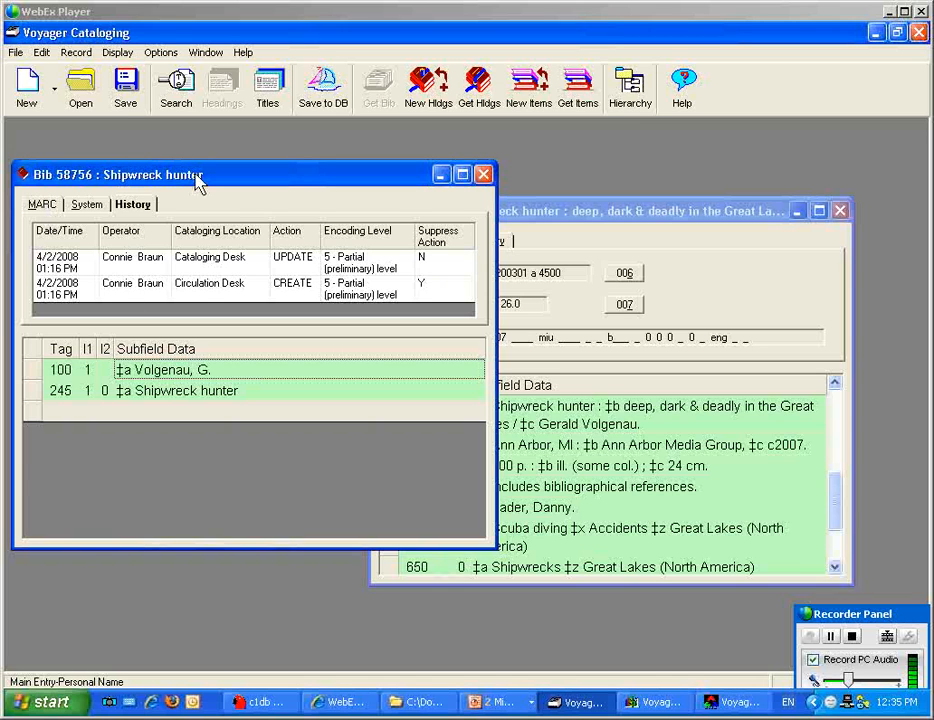
left_click(85, 54)
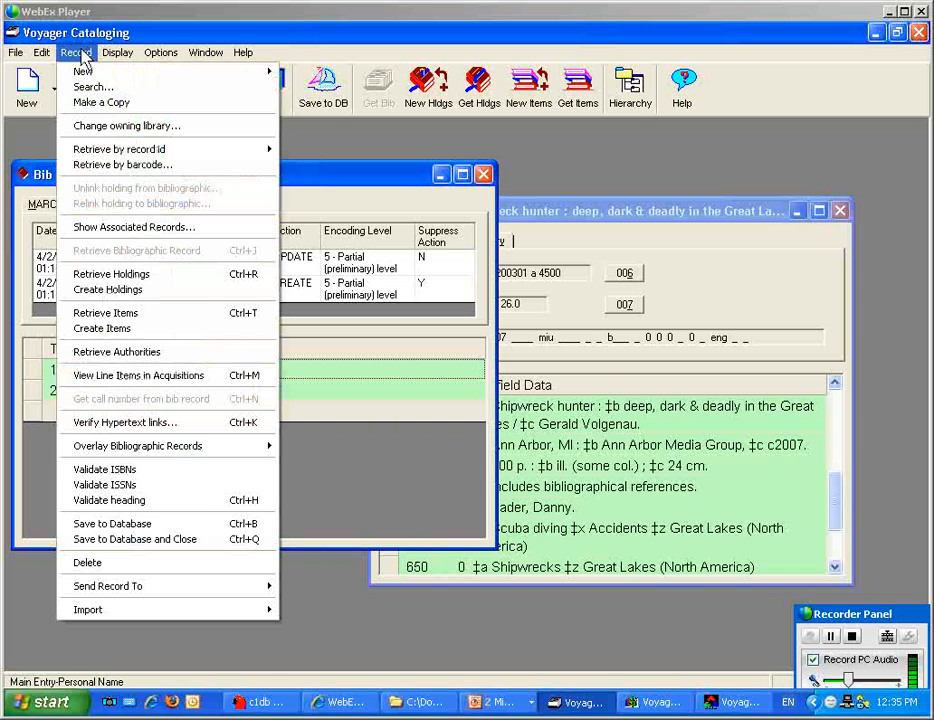
mouse_move(190, 450)
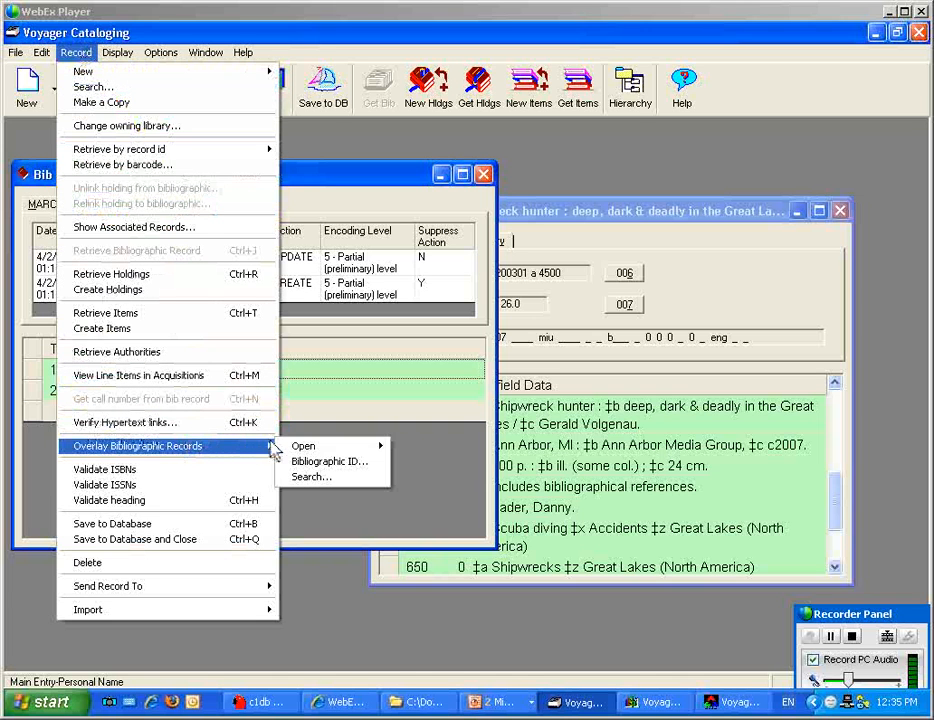
mouse_move(318, 447)
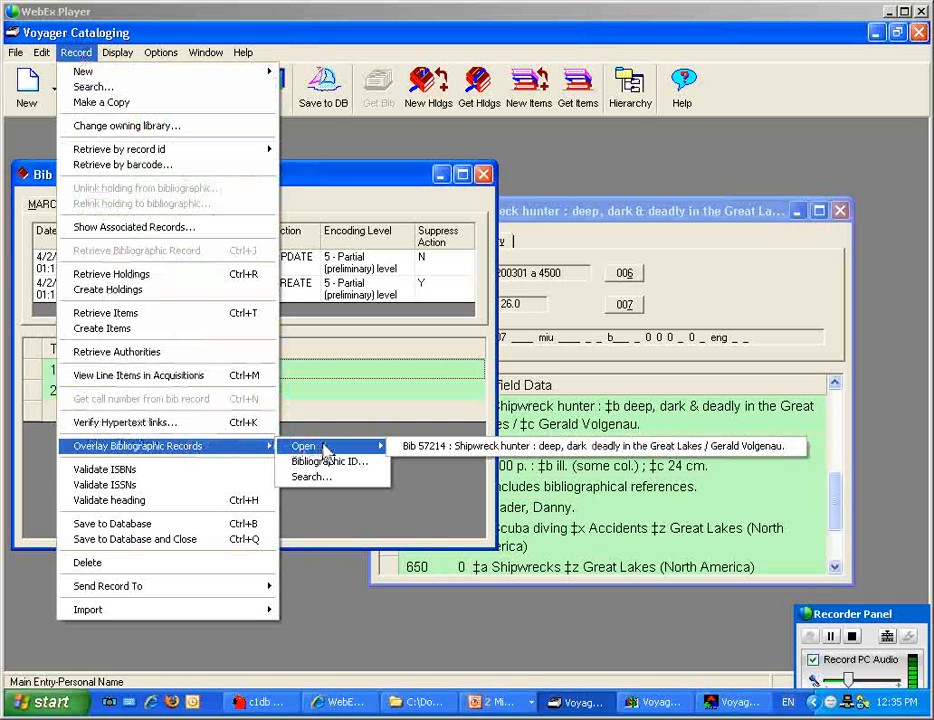
left_click(427, 447)
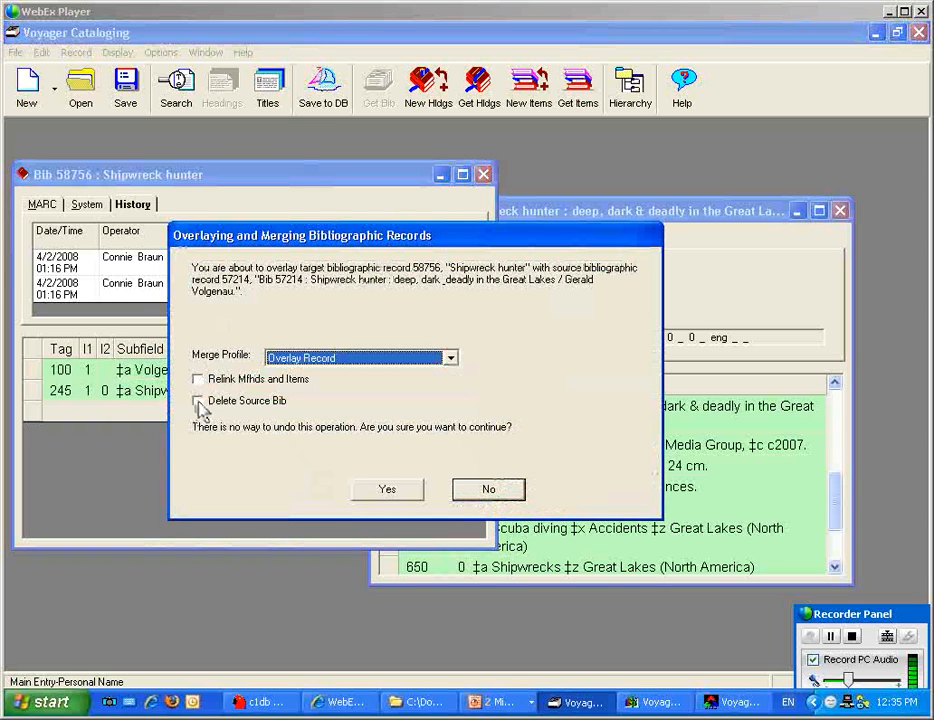
left_click(199, 404)
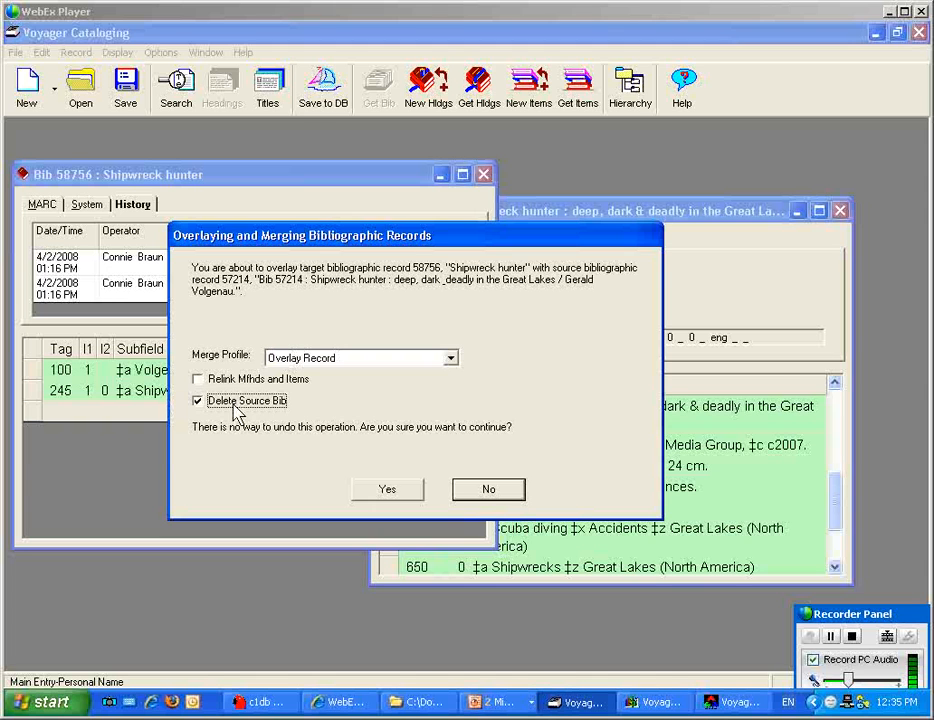
left_click(486, 492)
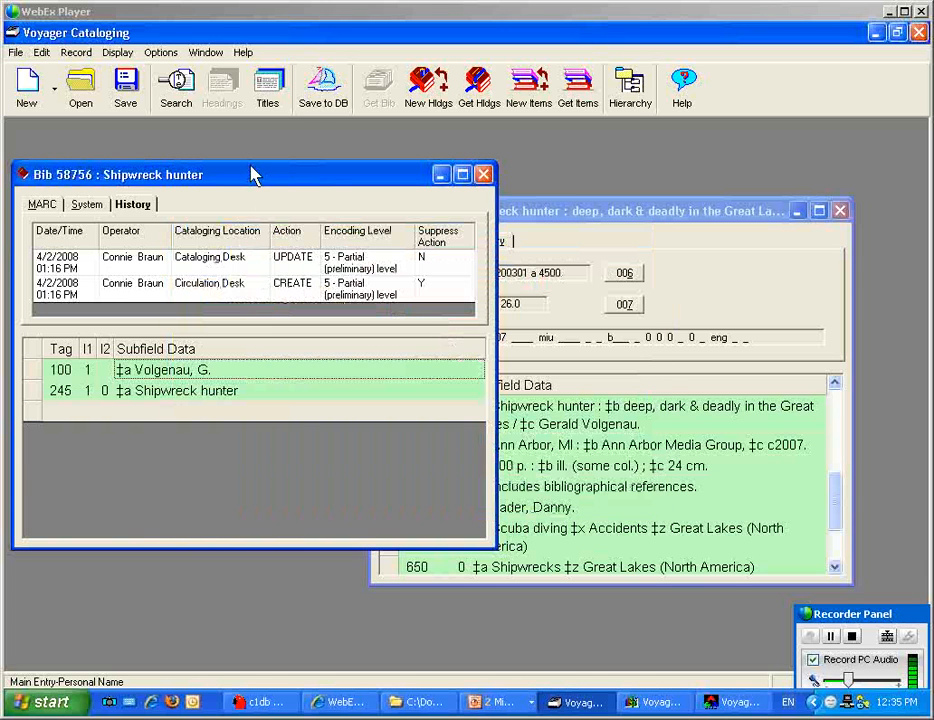
Step: Return bib 58756 to its MARC view and examine its attached holdings and item status
left_click(45, 204)
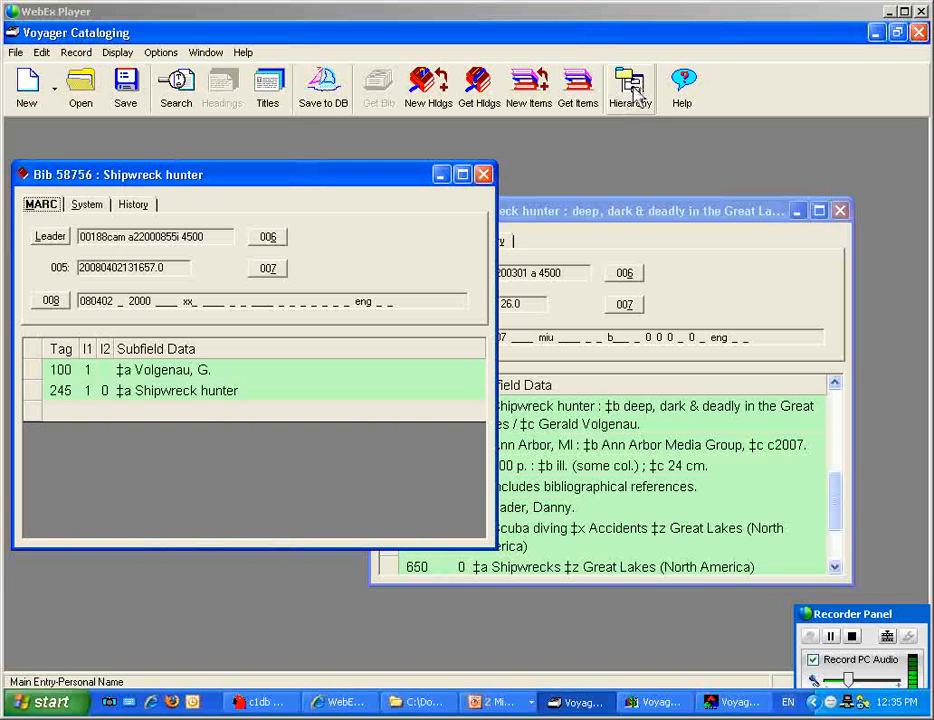
left_click(632, 100)
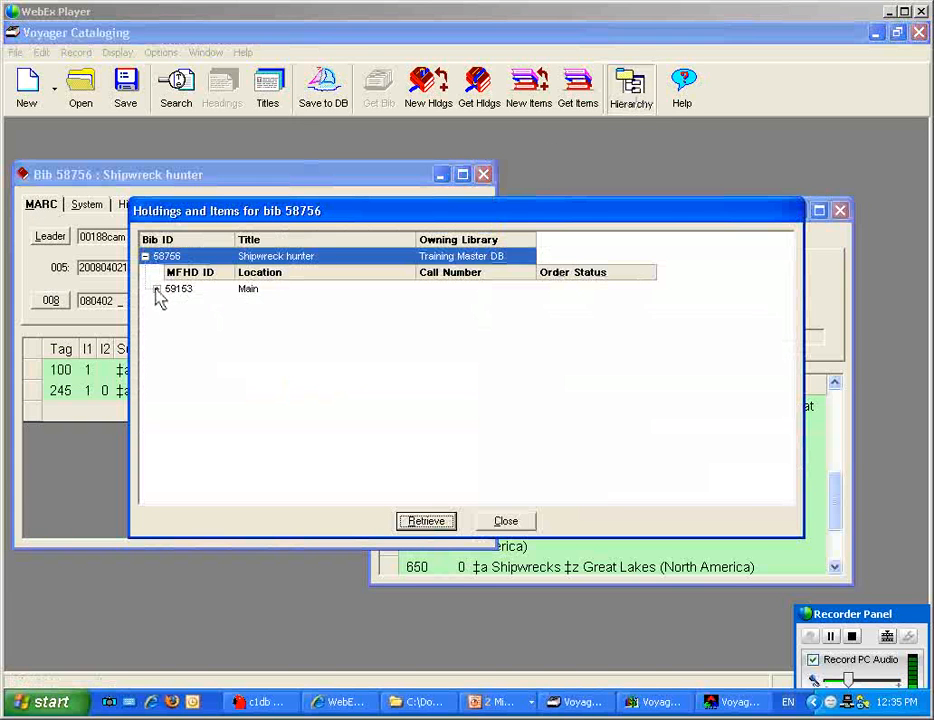
left_click(156, 289)
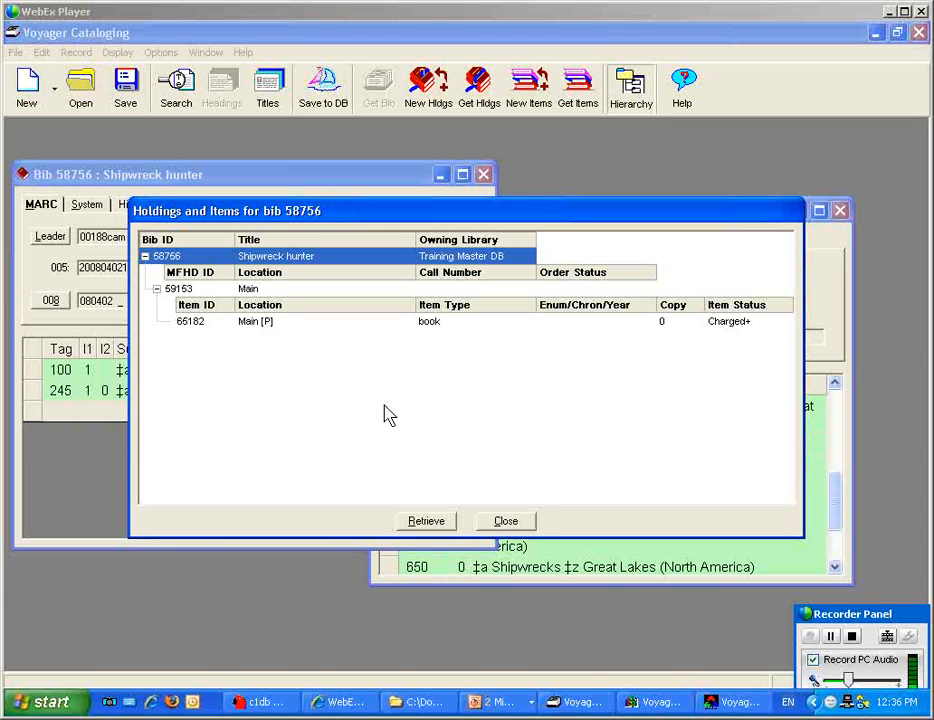
left_click(522, 522)
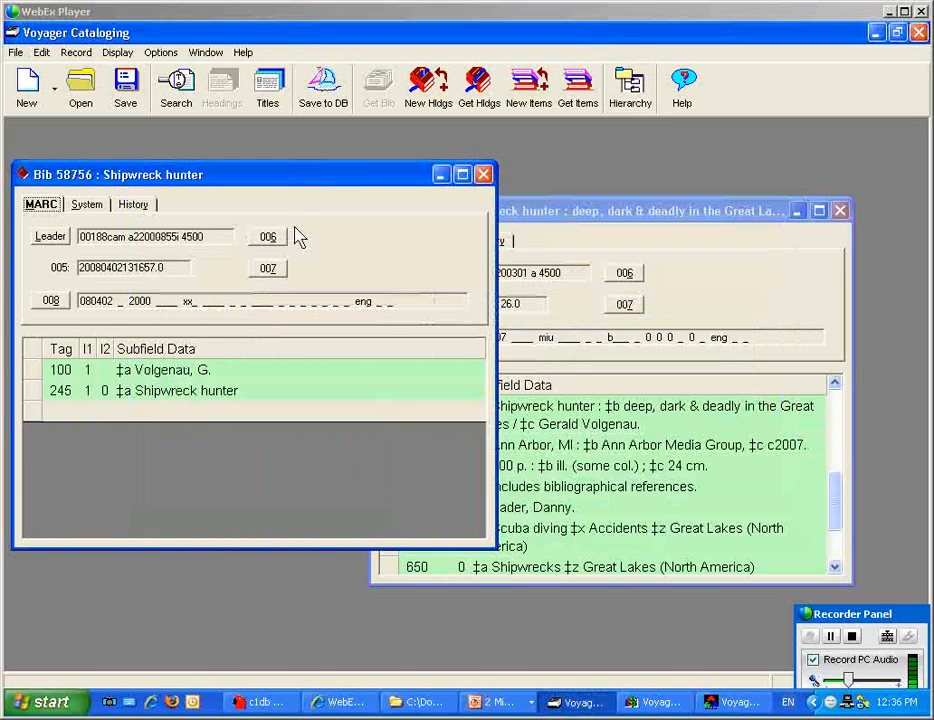
Step: Overlay bib 58756 with open bib 57214 using the Overlay Record profile, relinking MFHDs and items and deleting the source bib
left_click(80, 55)
mouse_move(250, 449)
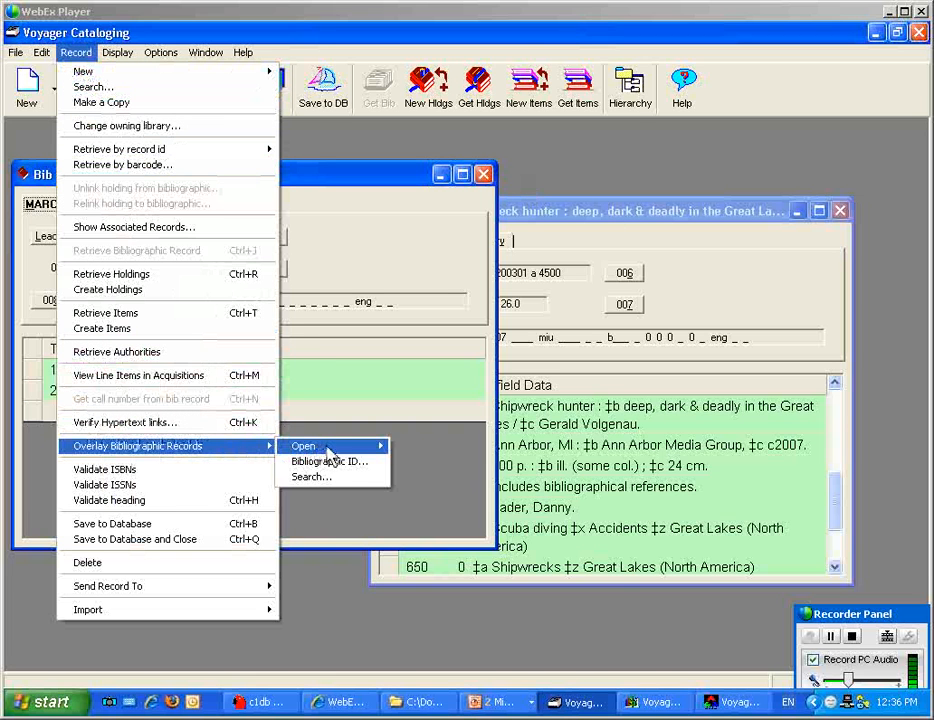
left_click(411, 443)
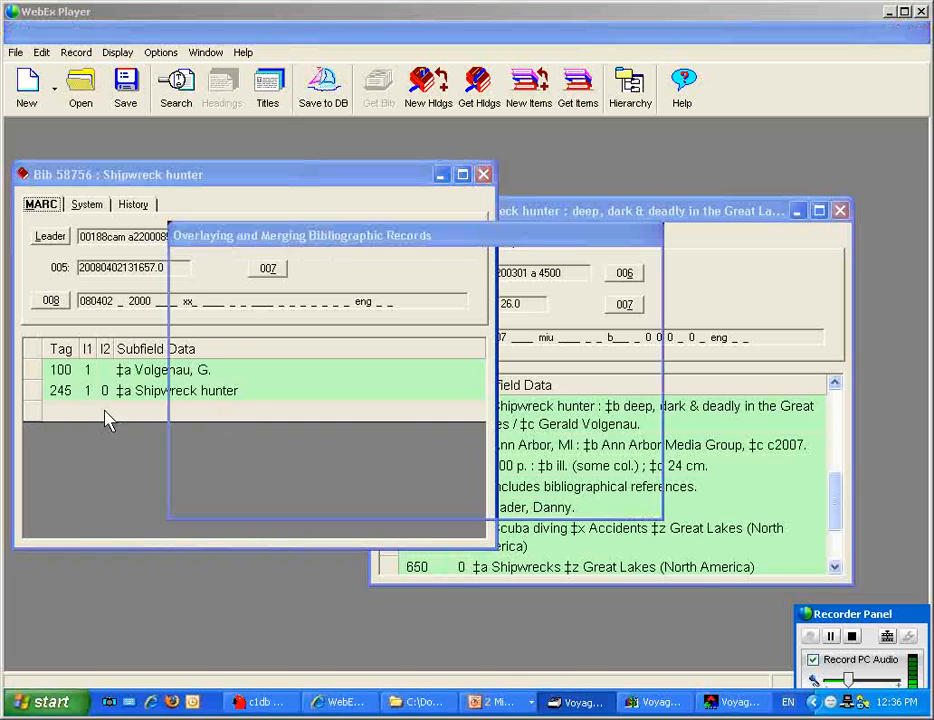
left_click(198, 380)
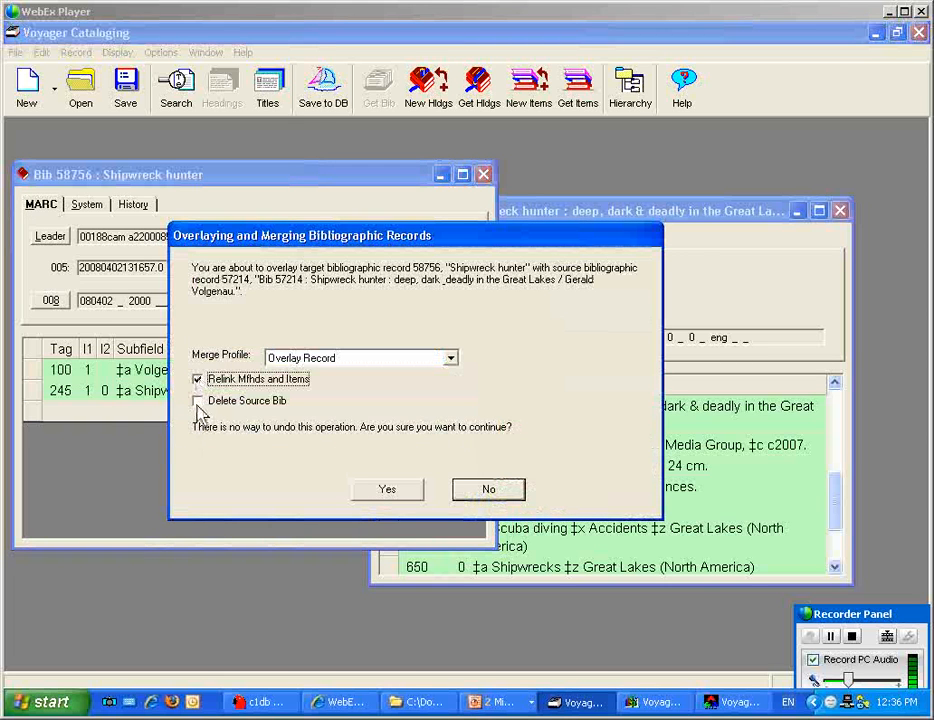
left_click(198, 401)
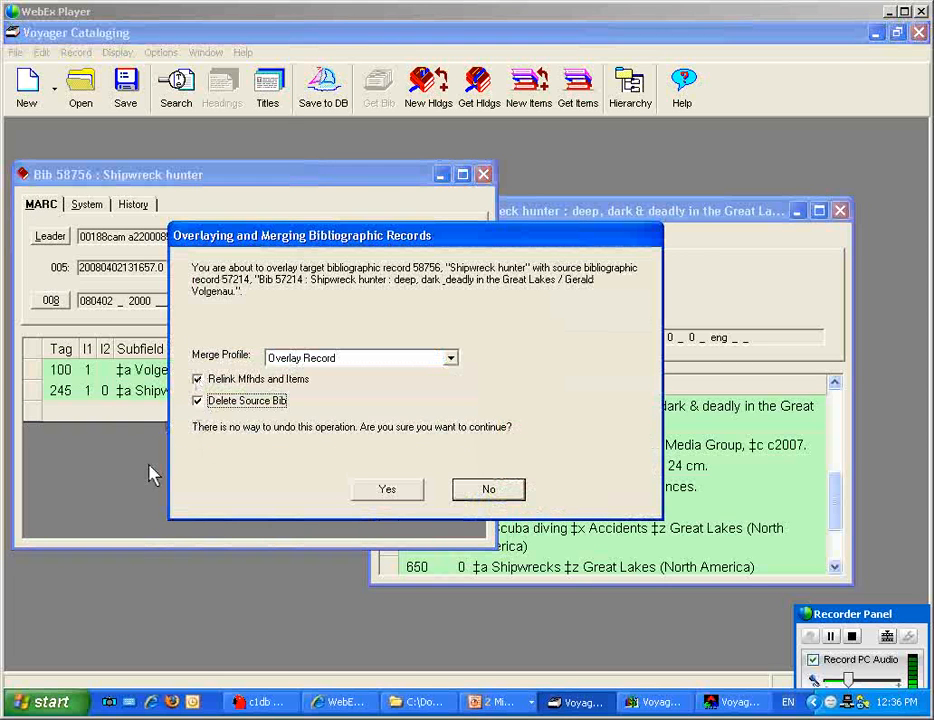
left_click(388, 492)
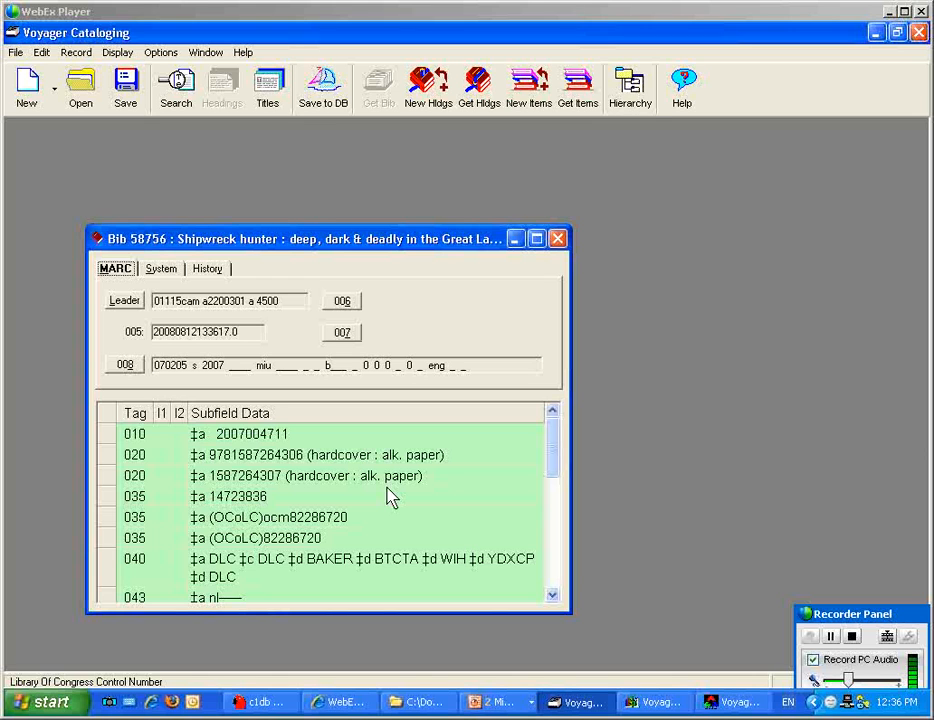
Step: Examine the items under both holdings of the overlaid bib 58756 in the hierarchy
left_click(628, 103)
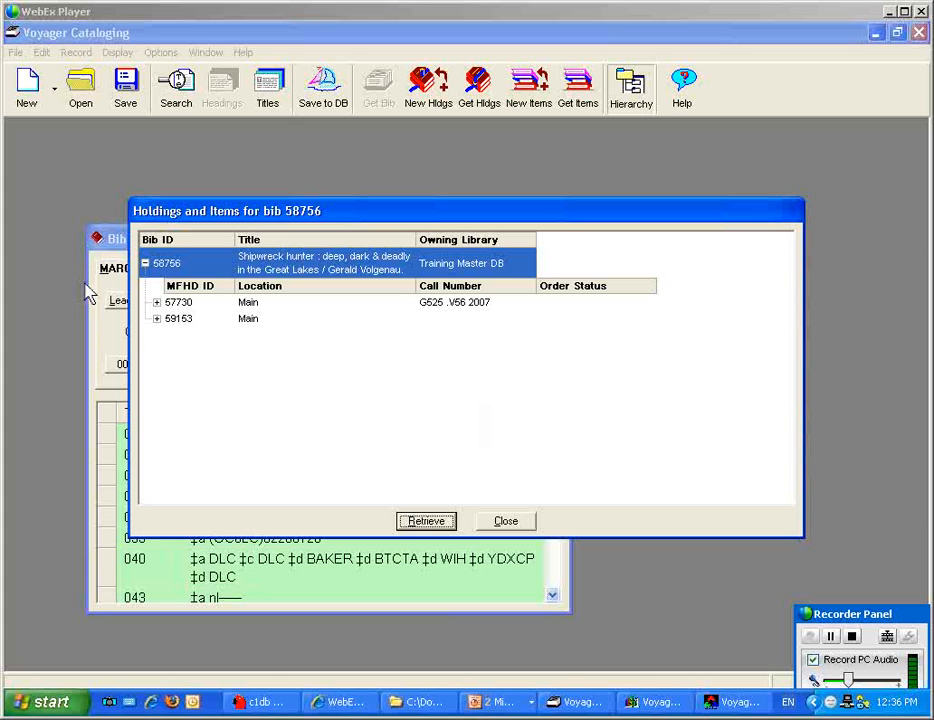
left_click(156, 302)
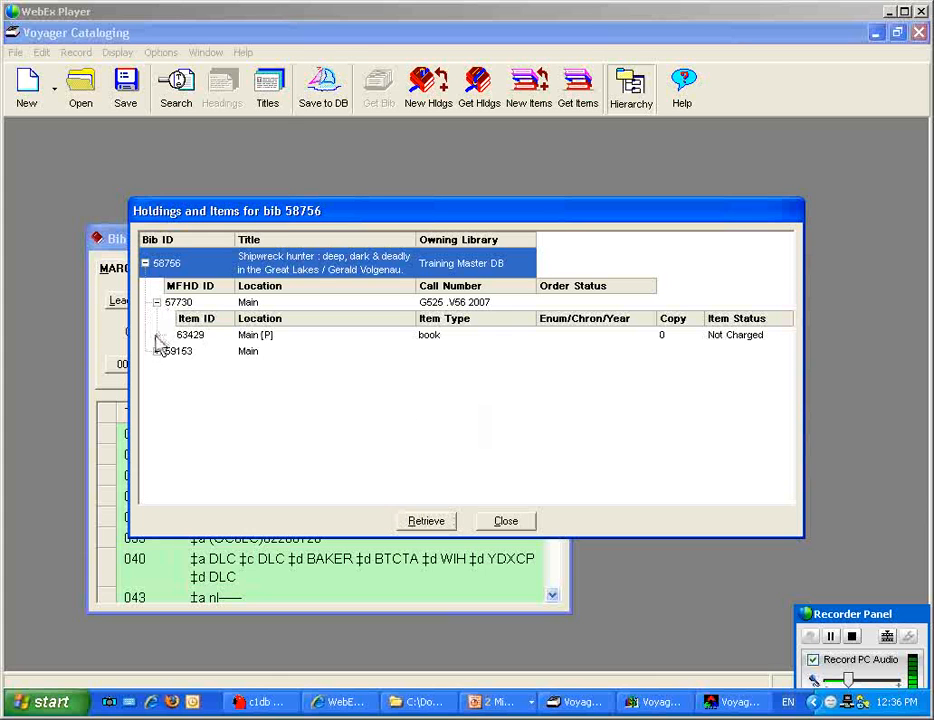
left_click(157, 351)
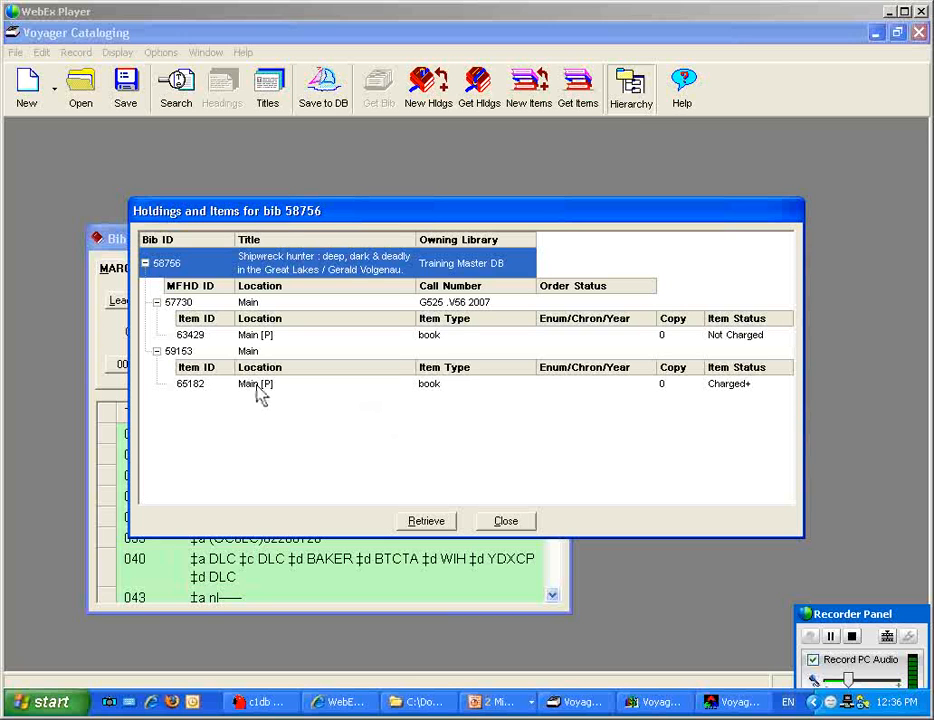
left_click(247, 352)
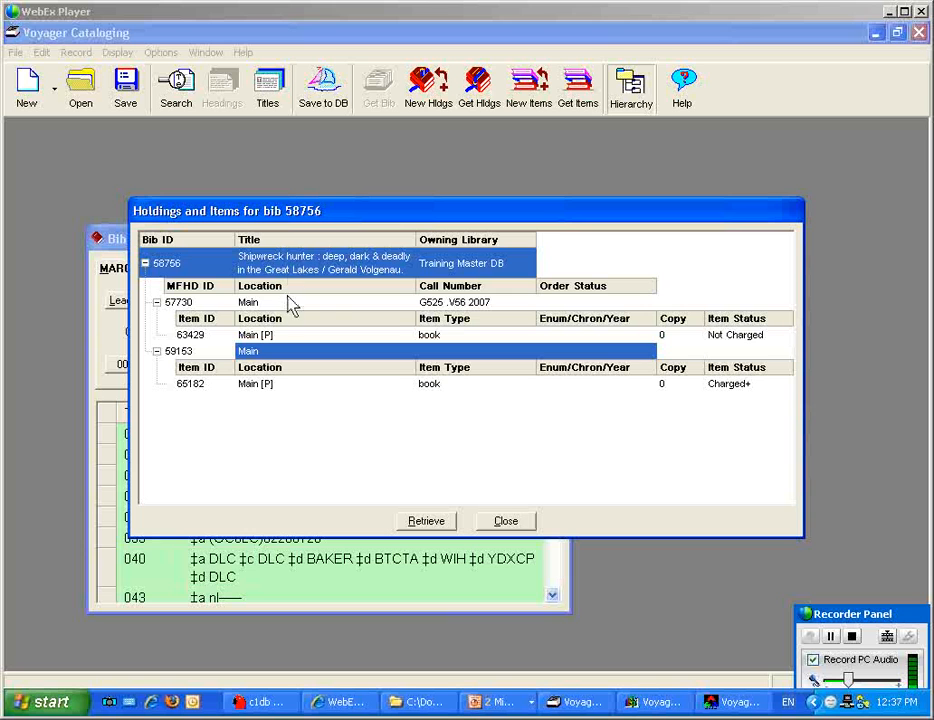
left_click(505, 521)
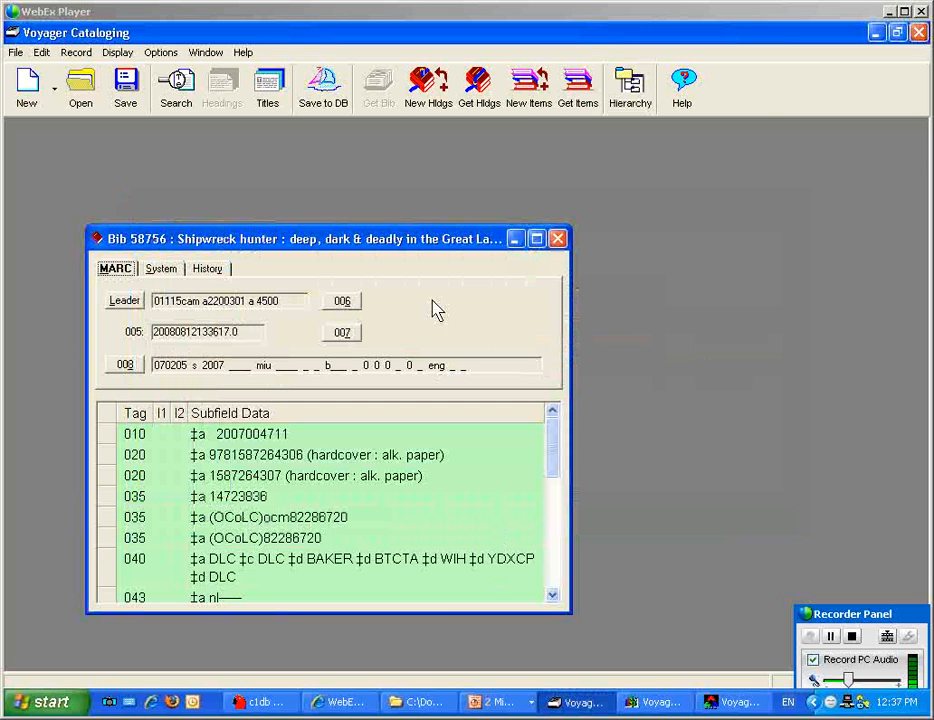
Step: Retrieve both holdings records, 57730 and 59153, attached to bib 58756
left_click(480, 92)
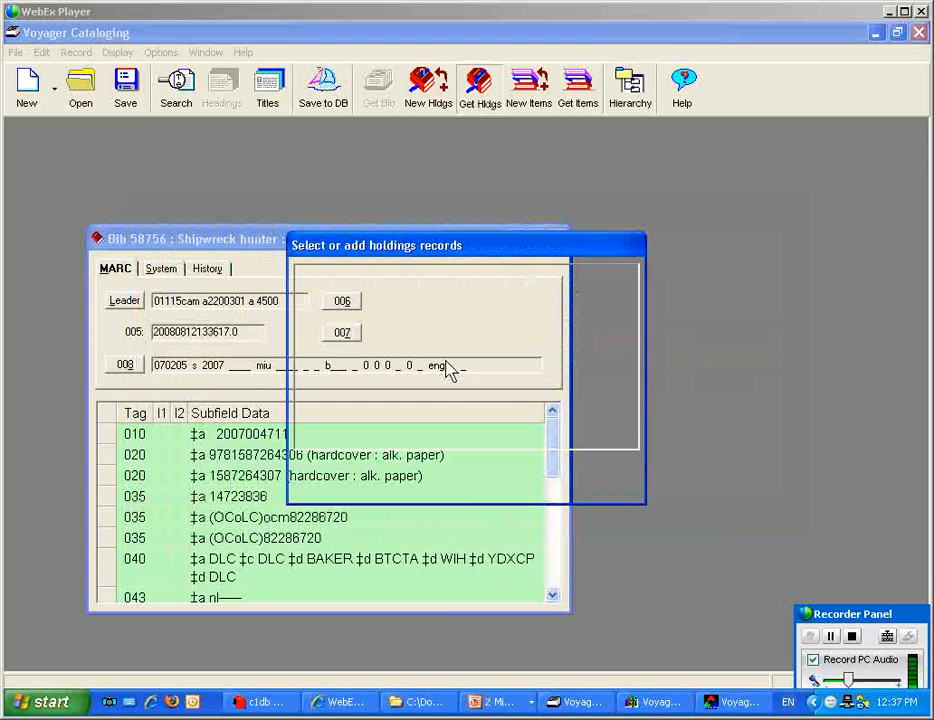
key("shift+Down")
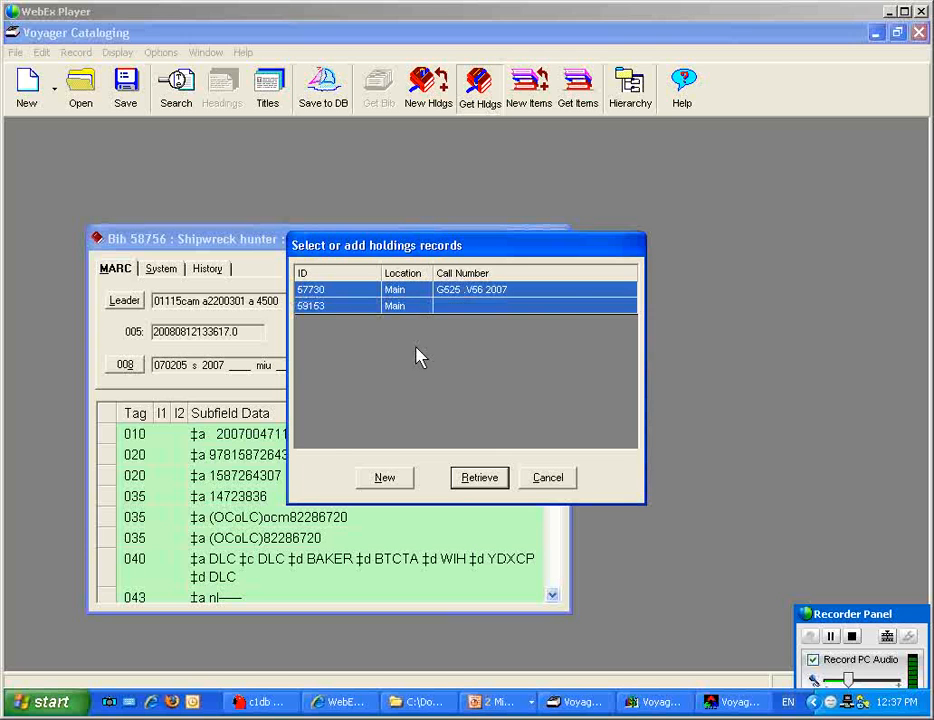
key("Return")
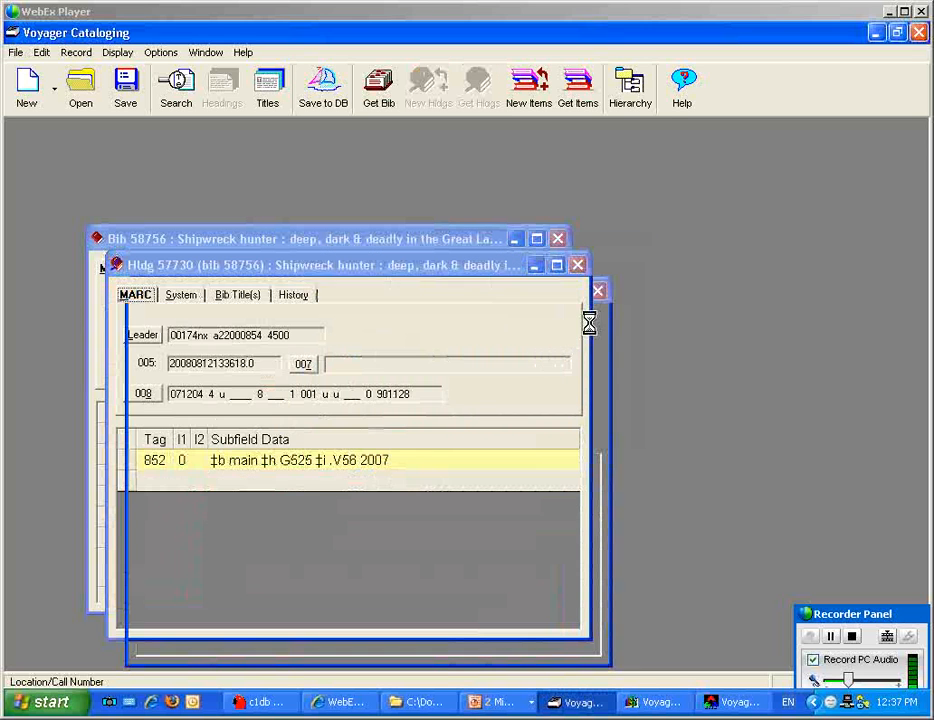
Step: Retrieve the items for holdings 57730 and 59153 and view the history of holding 59153
left_click(572, 98)
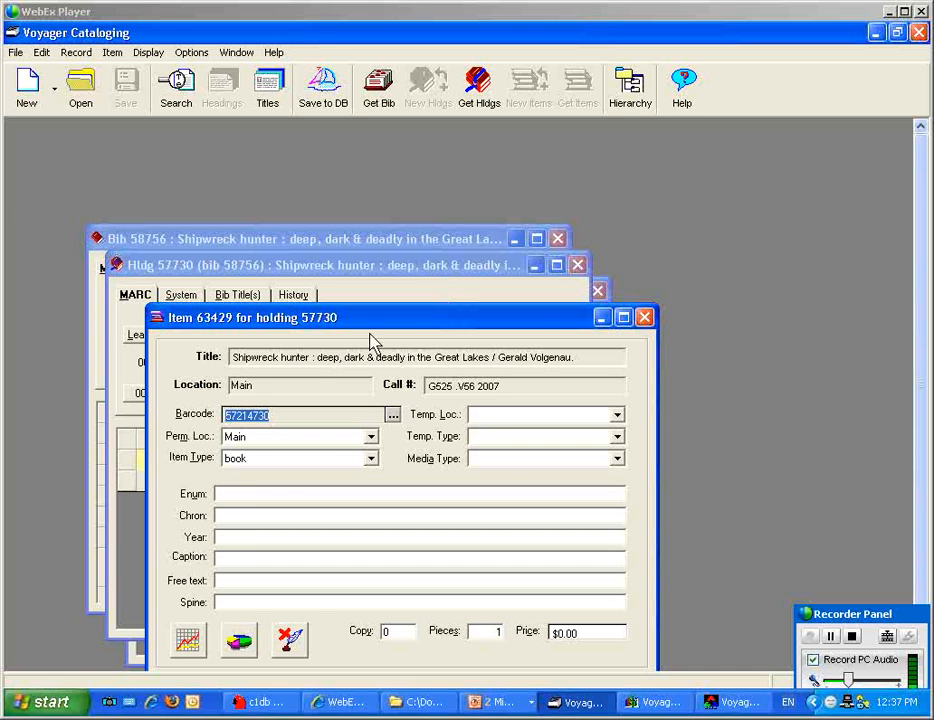
left_click_drag(281, 318, 137, 318)
left_click(410, 268)
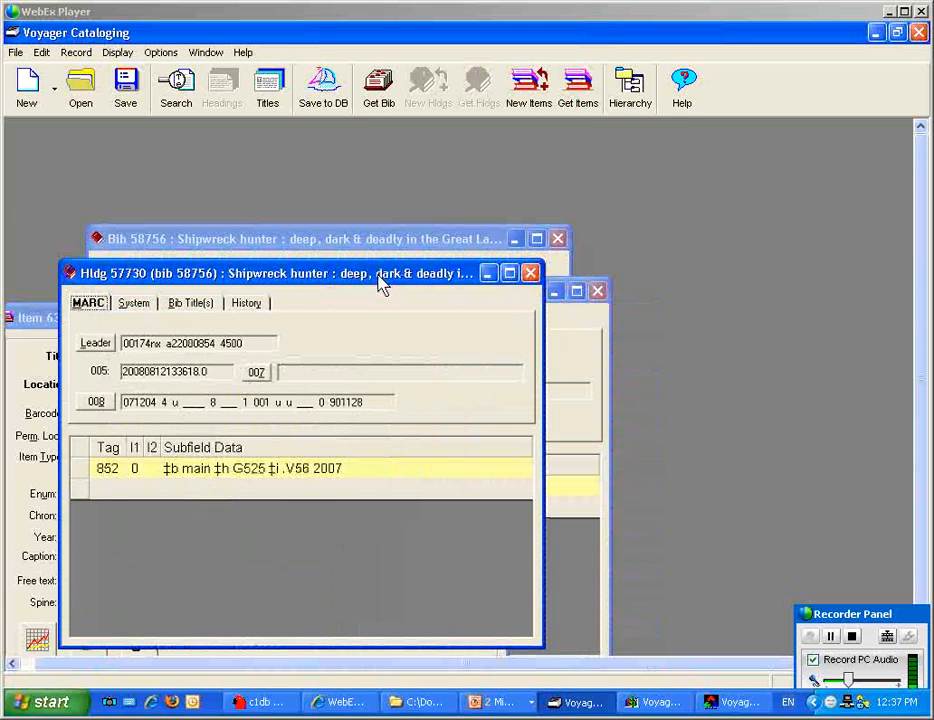
left_click(575, 88)
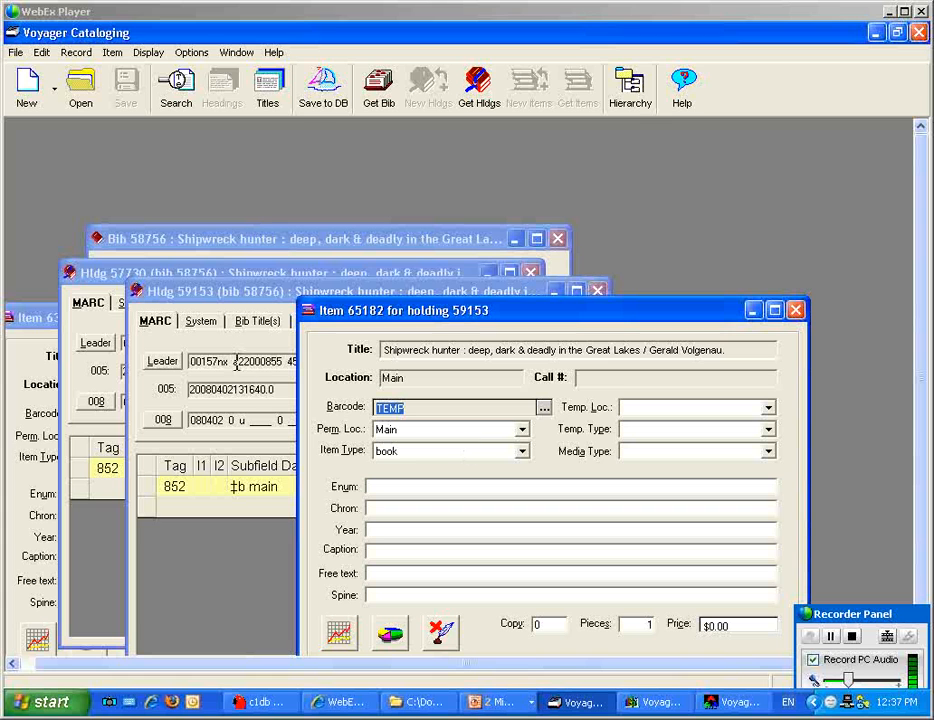
left_click(290, 298)
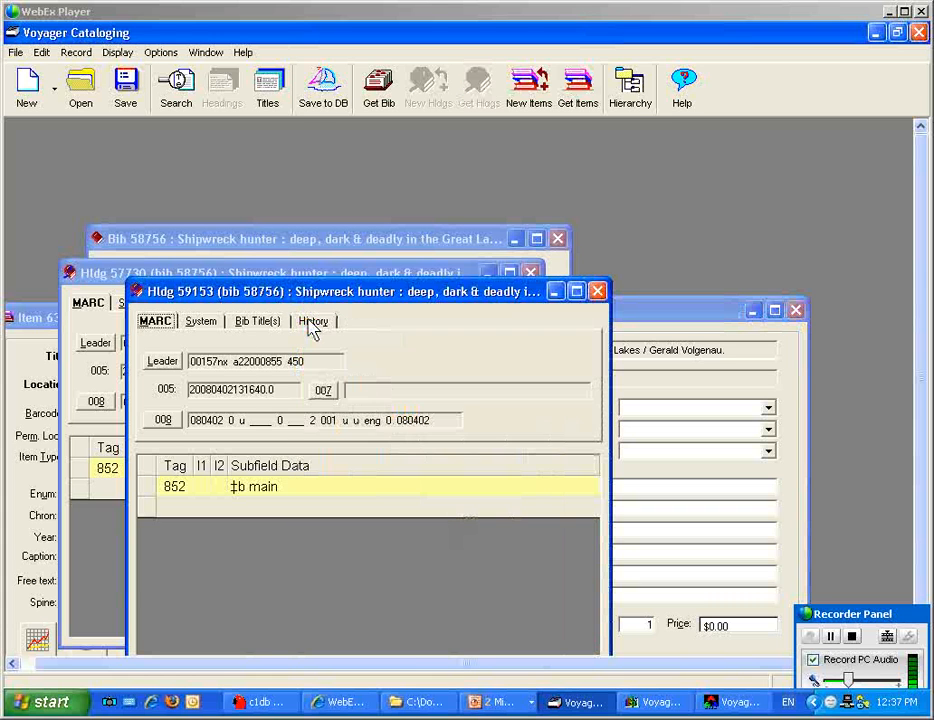
left_click(313, 321)
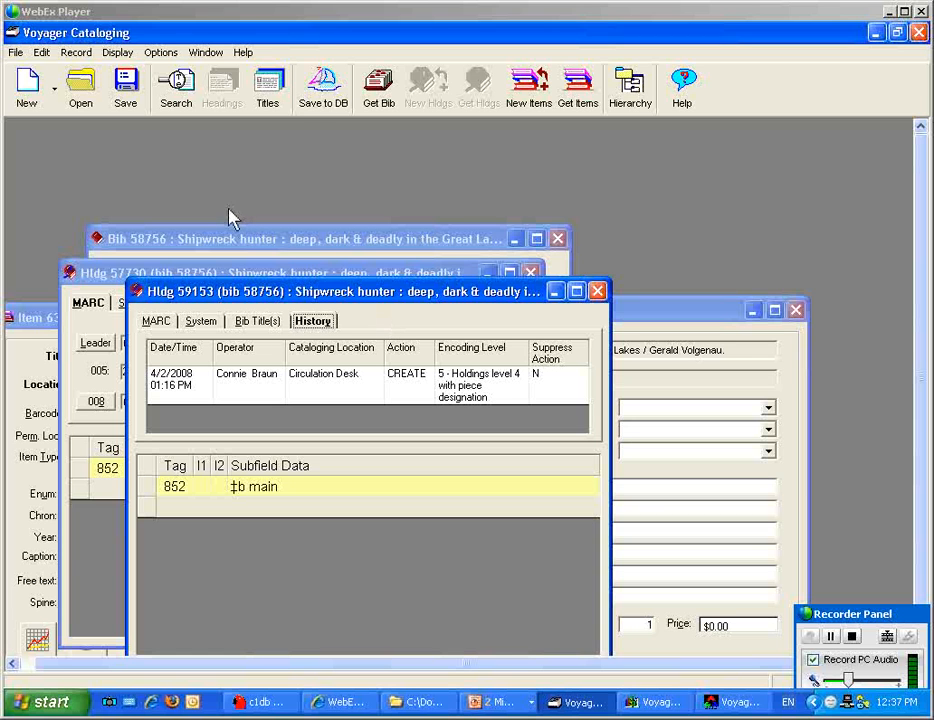
Step: Switch to Voyager Circulation and check the Shipwreck hunter entry in the patron's charged items
left_click(721, 704)
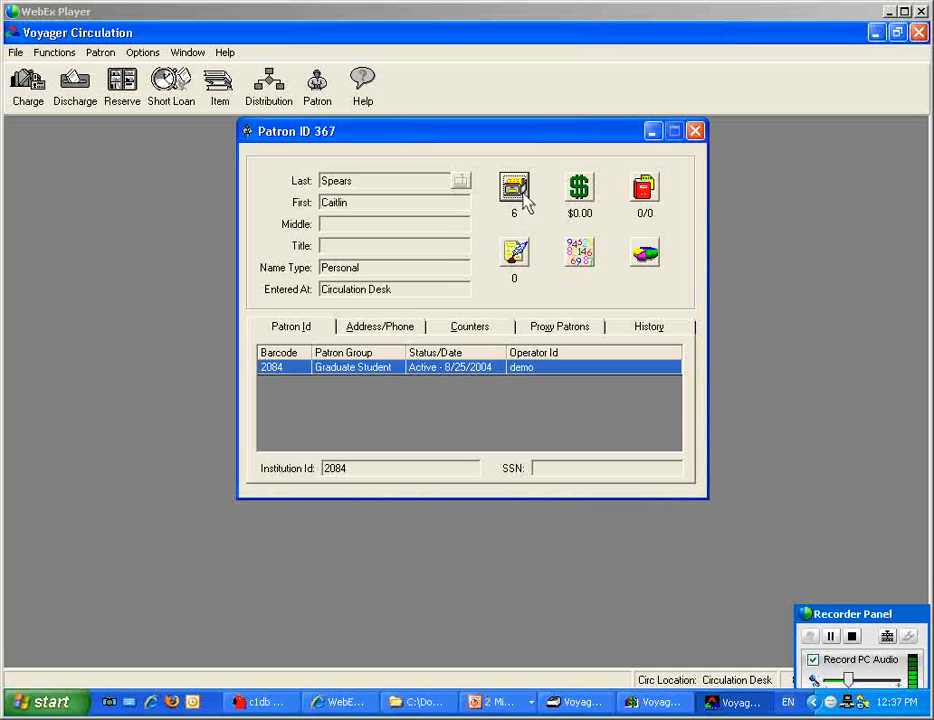
left_click(518, 190)
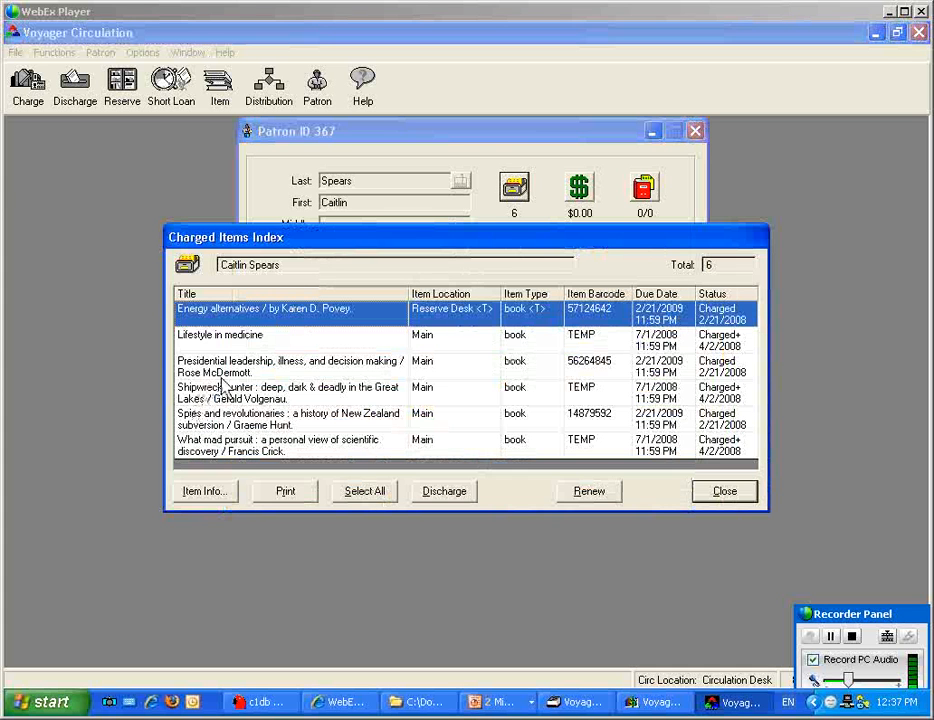
left_click(224, 400)
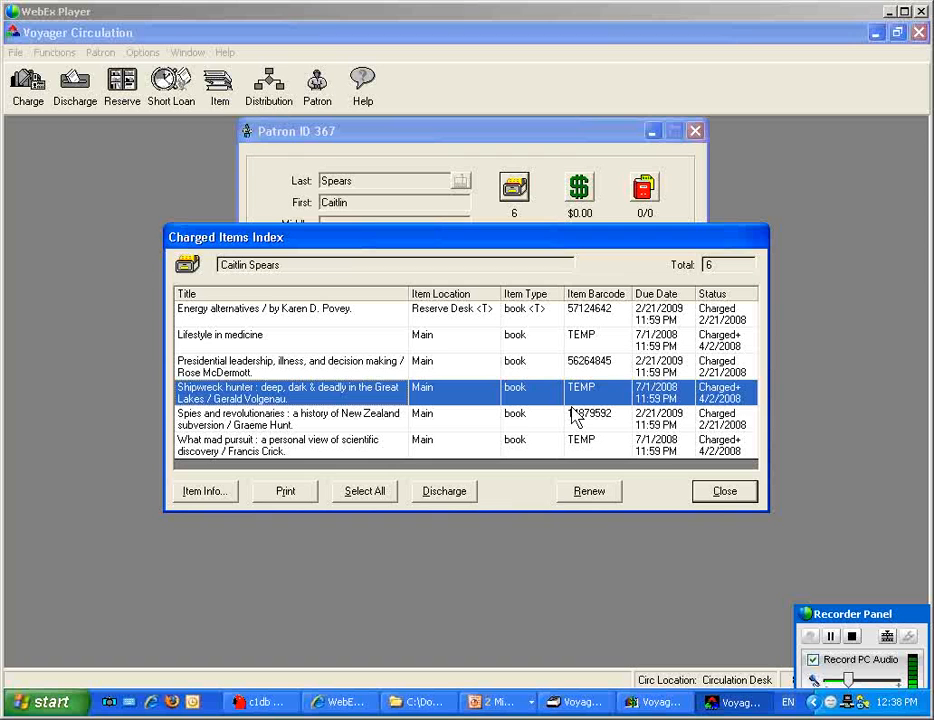
left_click(728, 497)
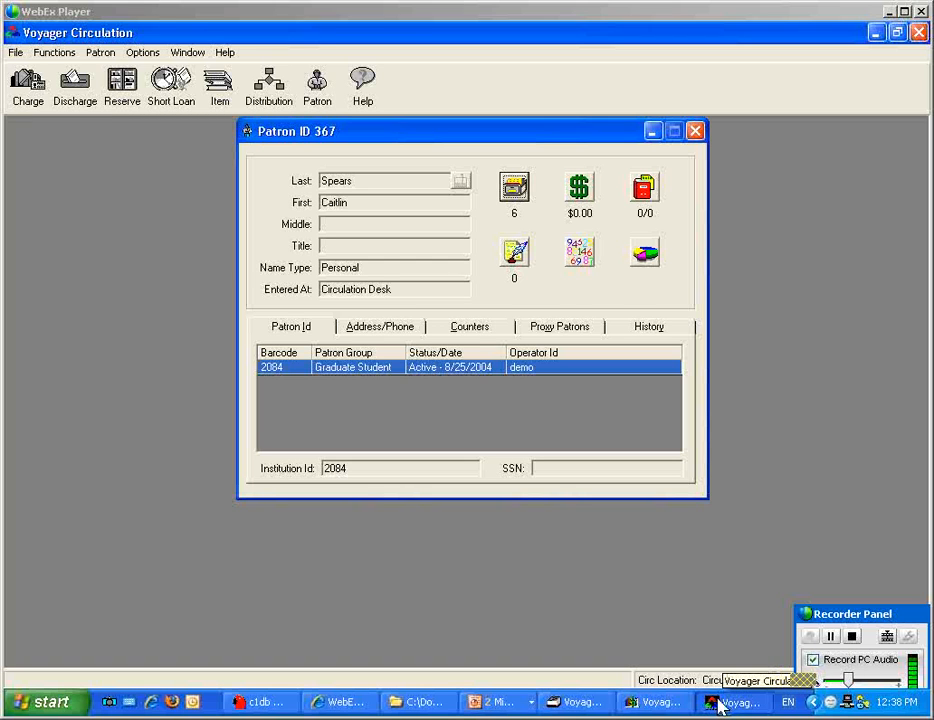
Step: Switch back to Voyager Cataloging and view the history of holding 57730
left_click(565, 704)
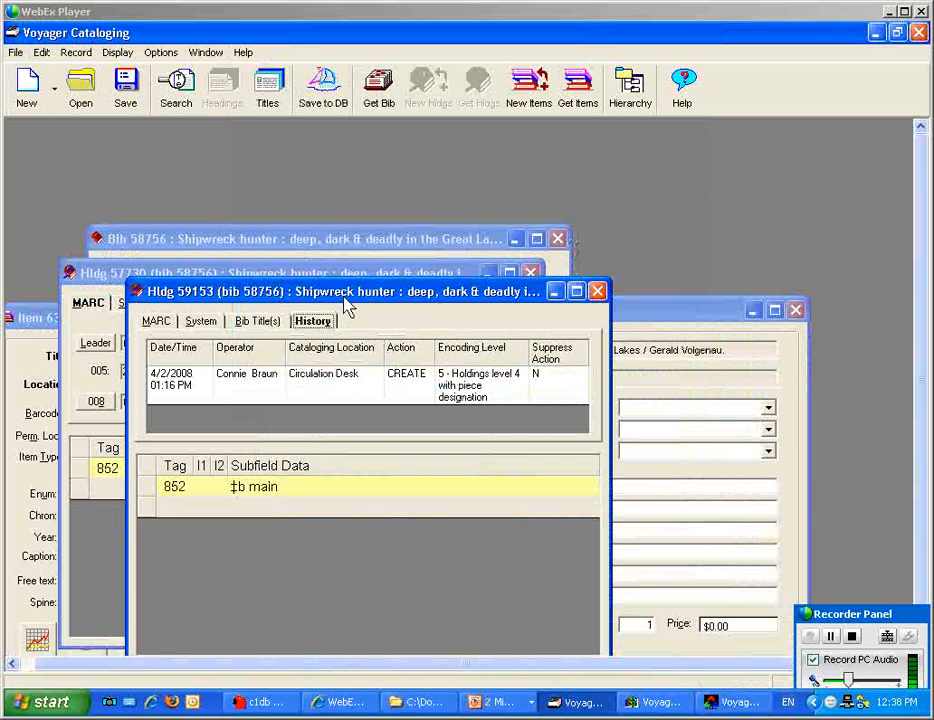
left_click_drag(344, 293, 532, 287)
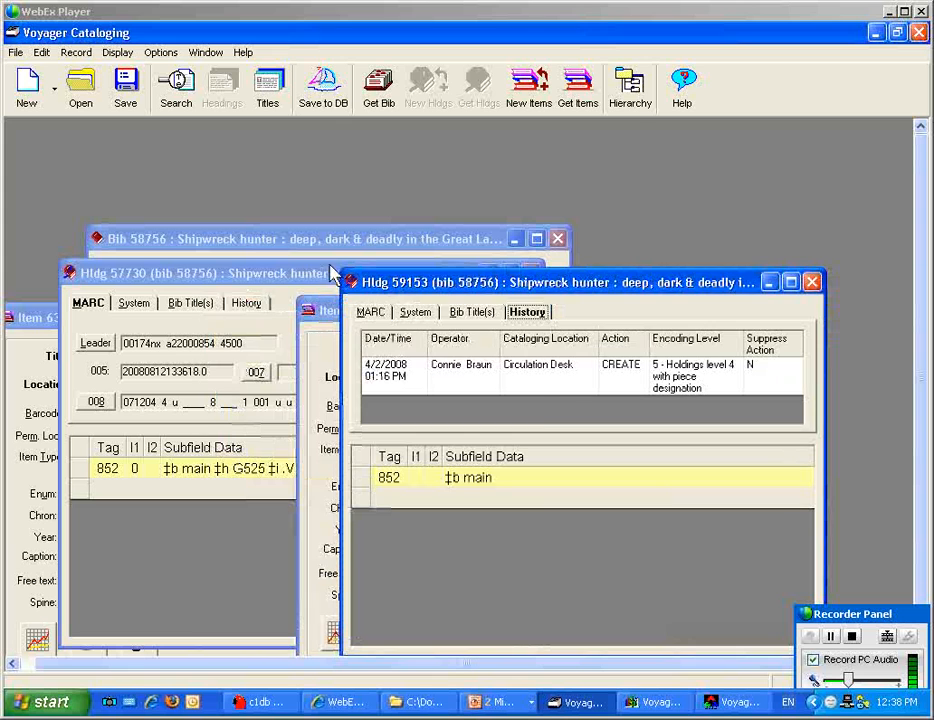
left_click(246, 303)
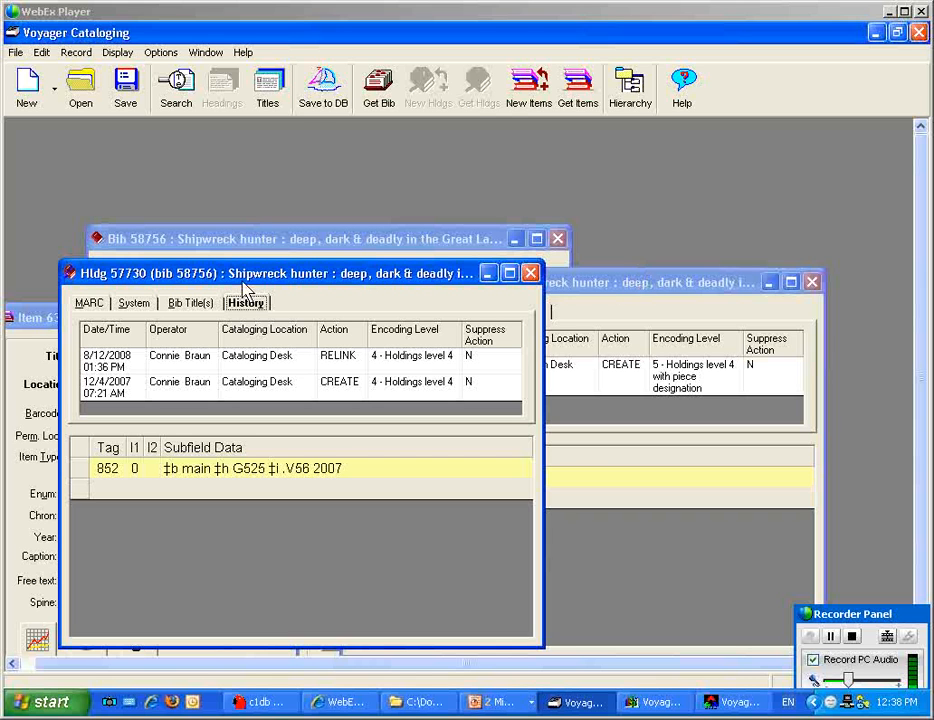
Step: Bring up the items for both holdings and assign barcode 57214730 to item 65182, accepting its reuse from another item
left_click(570, 82)
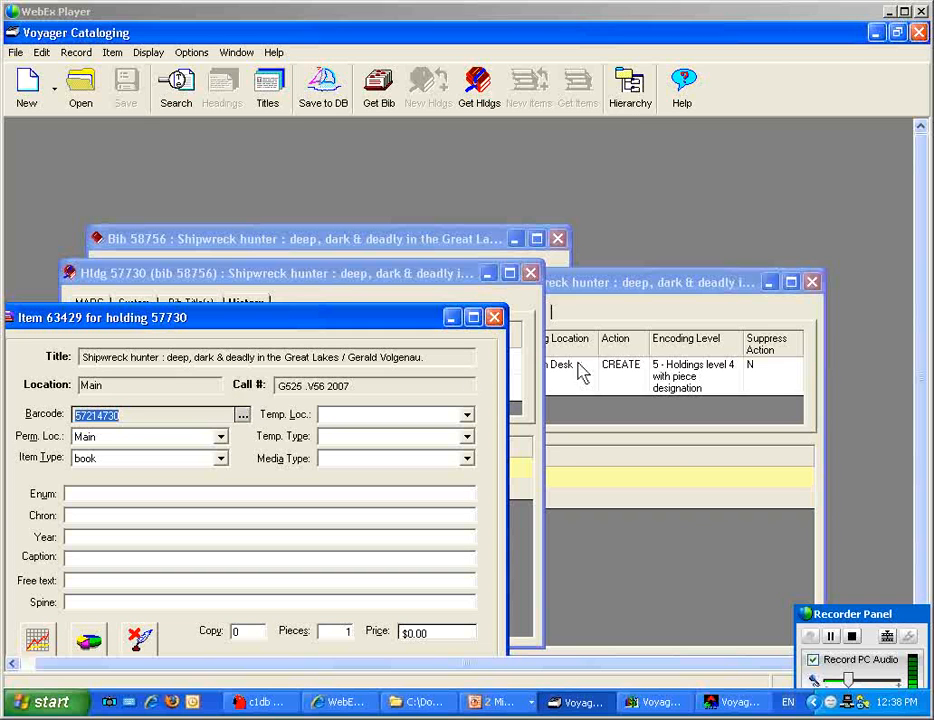
left_click(634, 315)
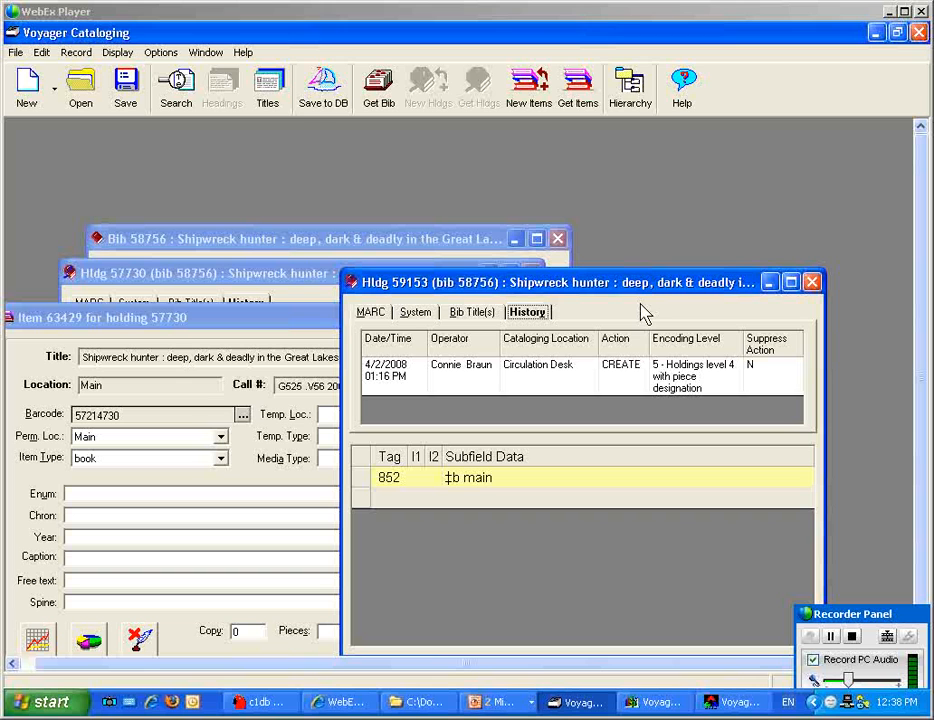
left_click(592, 98)
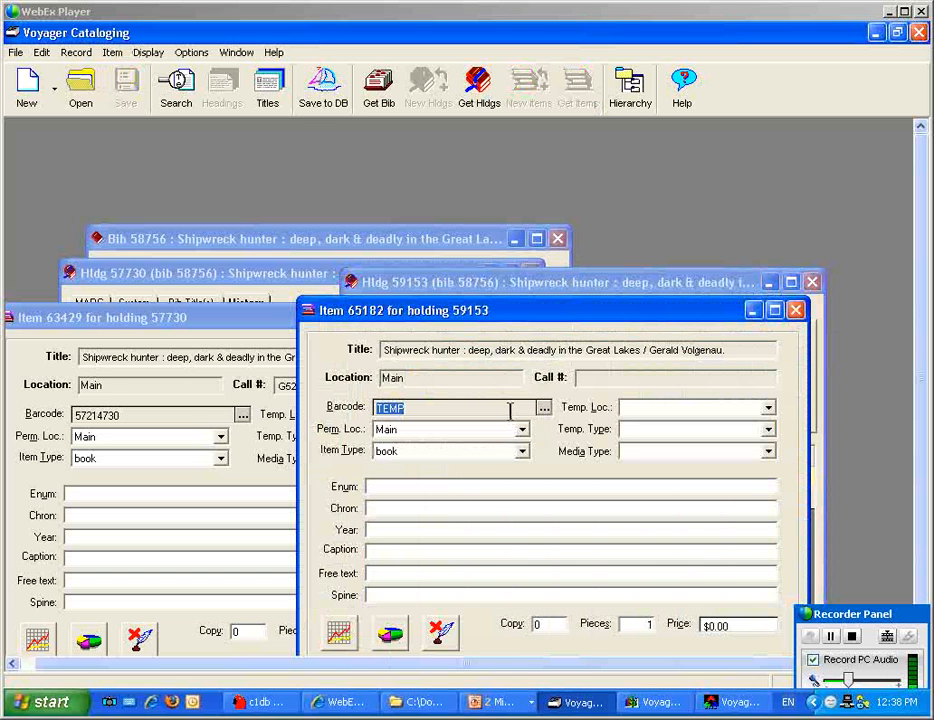
left_click(545, 408)
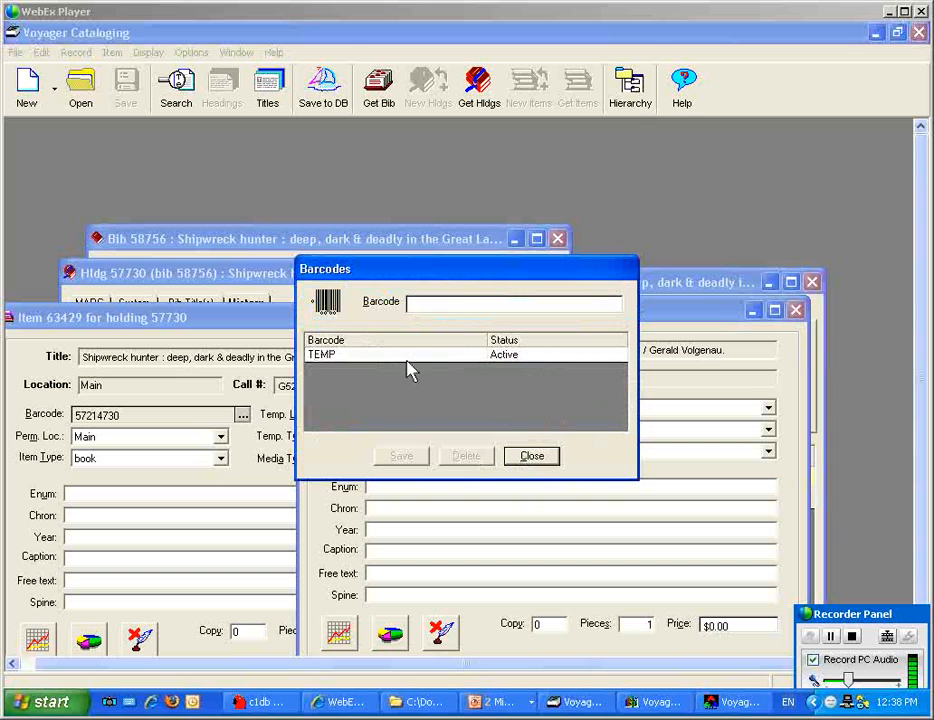
type("57214730")
left_click(411, 455)
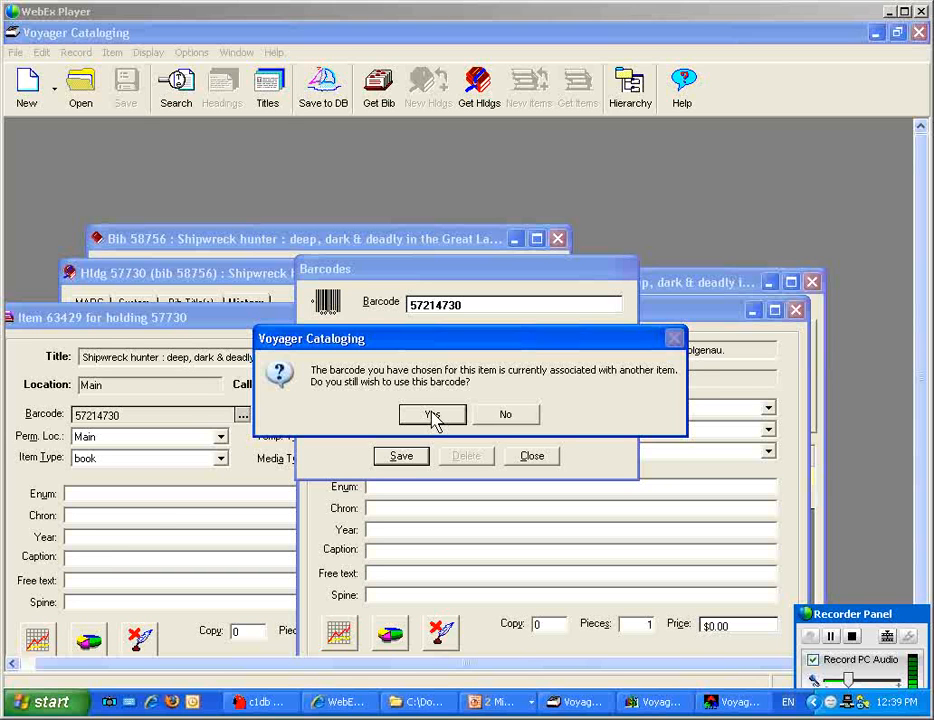
left_click(432, 416)
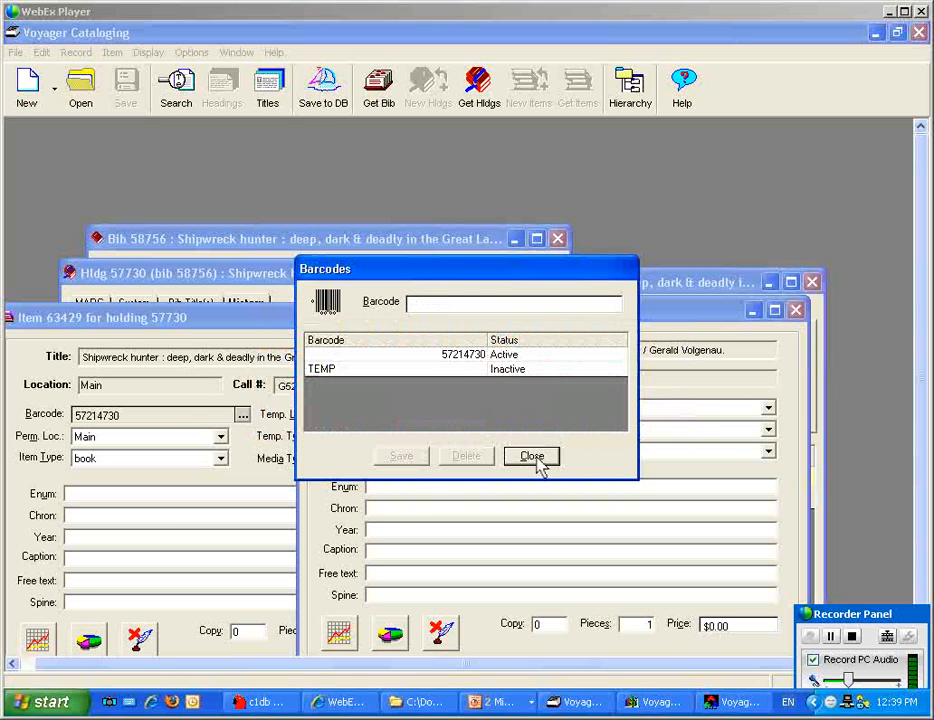
left_click(532, 457)
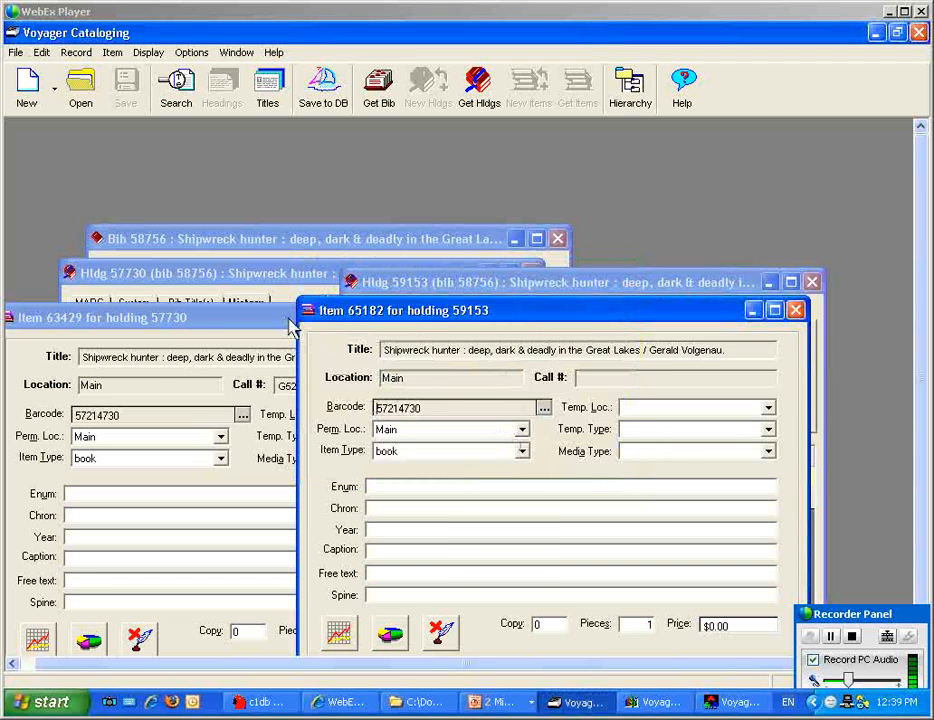
Step: Delete item 63429 from holding 57730
left_click(290, 320)
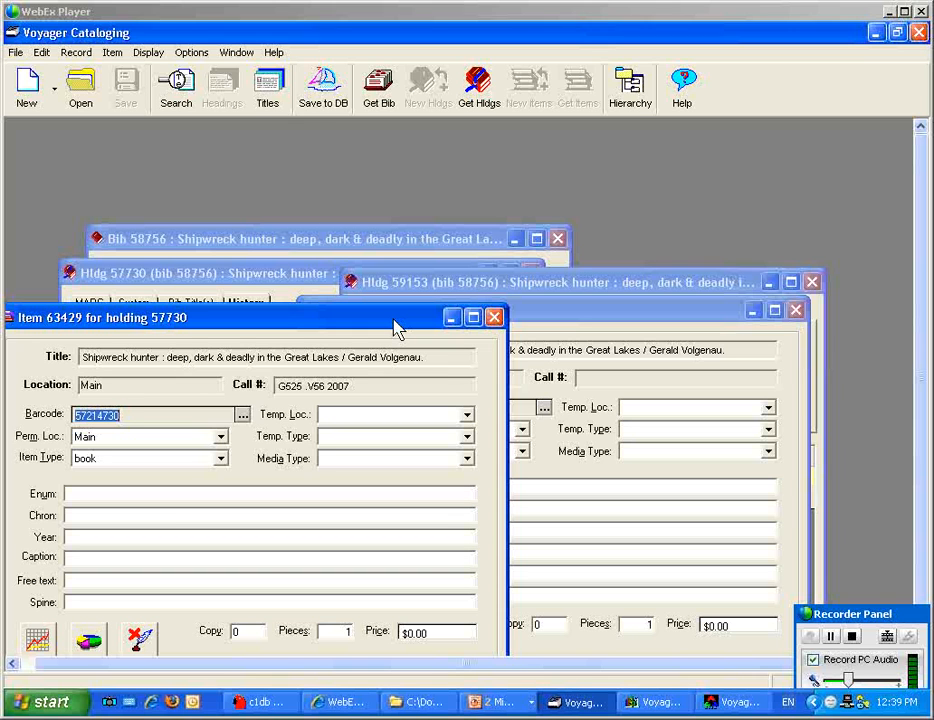
left_click(76, 52)
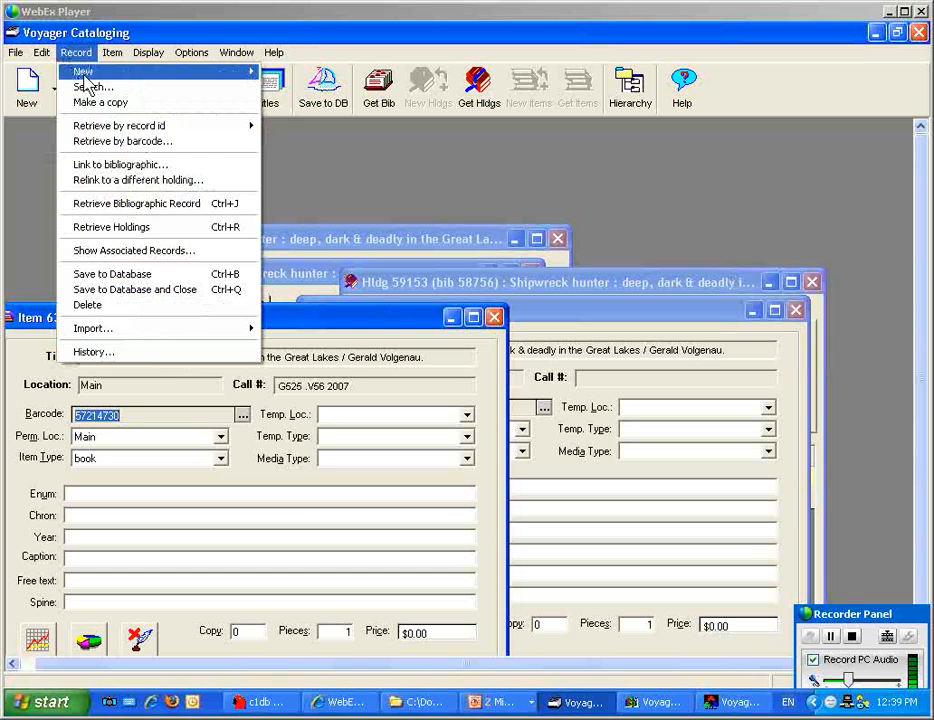
left_click(204, 306)
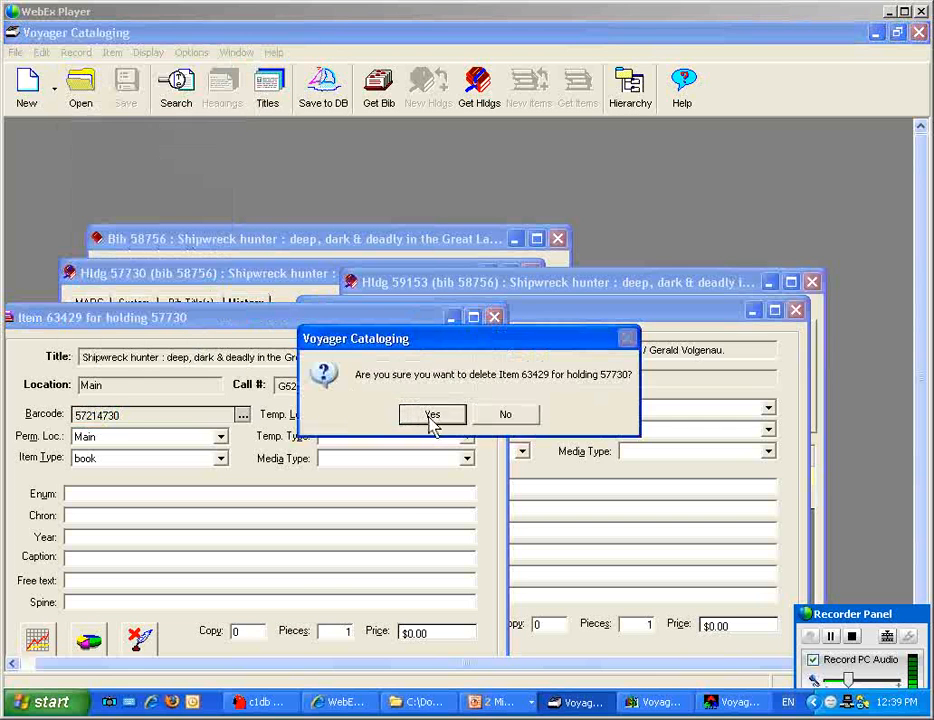
left_click(427, 414)
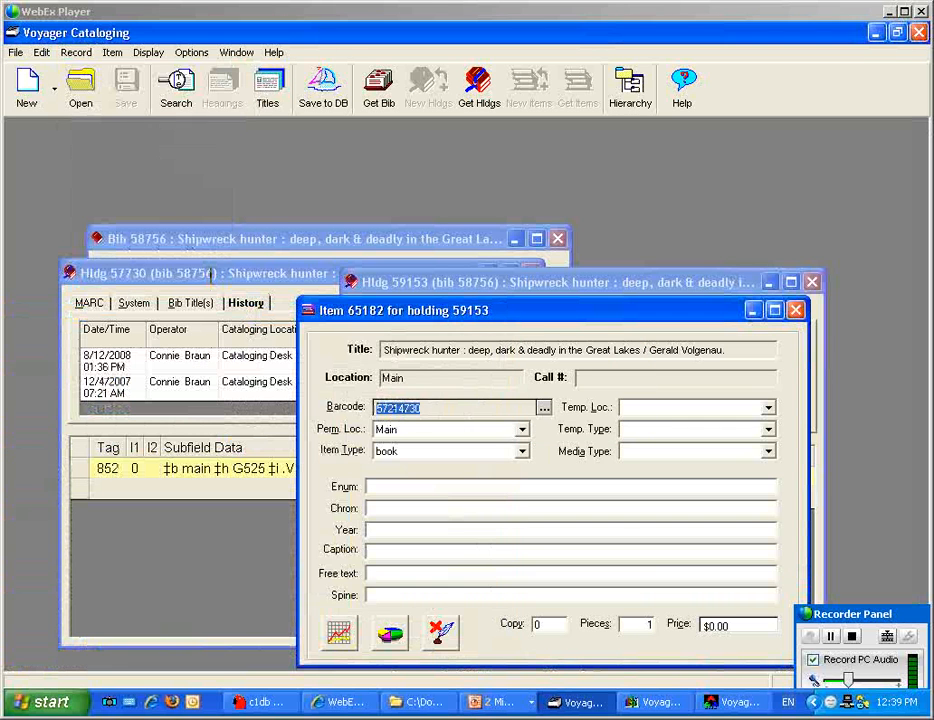
Step: Delete holdings record 57730 from bib 58756
left_click(210, 273)
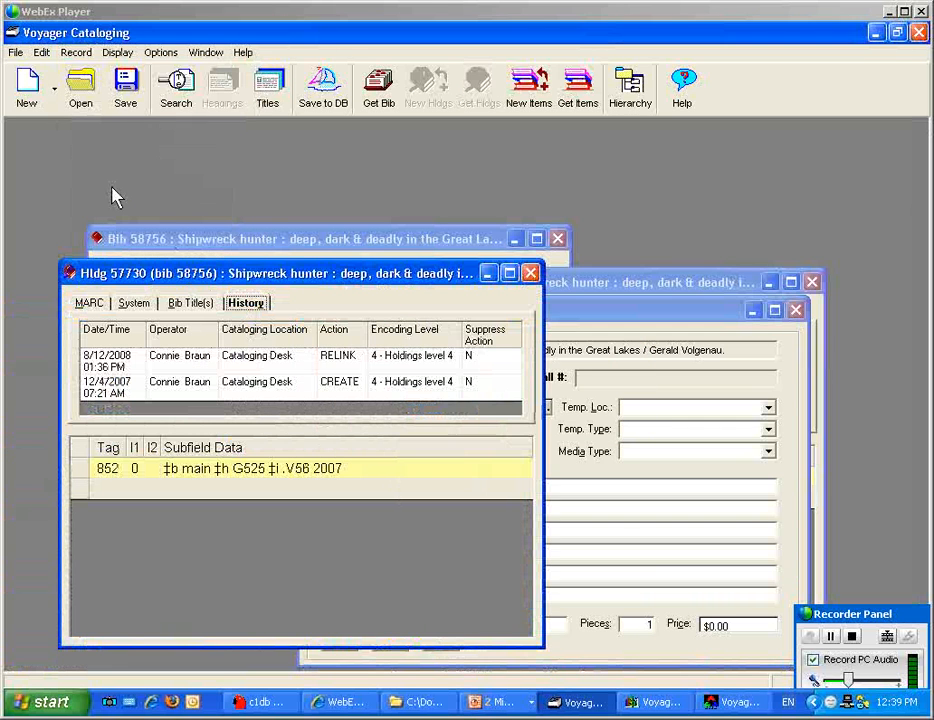
left_click(70, 56)
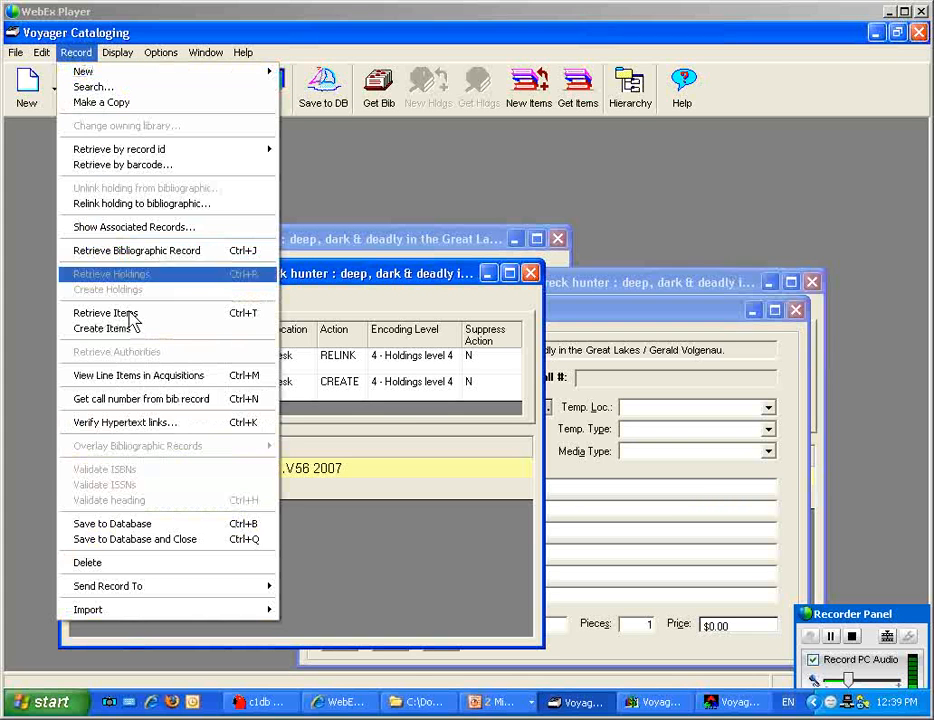
left_click(200, 568)
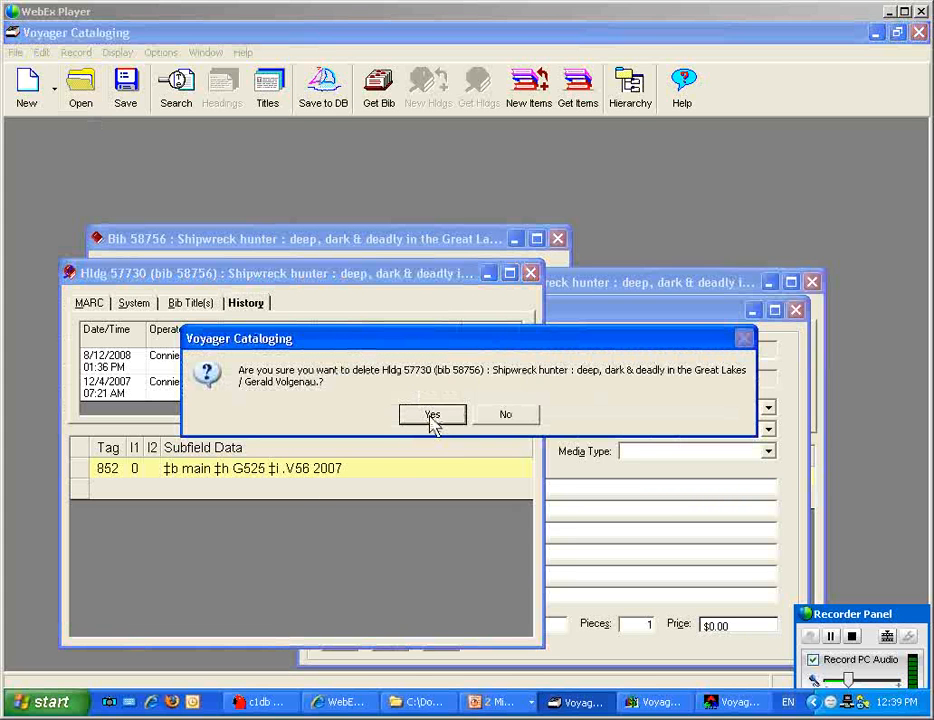
left_click(432, 418)
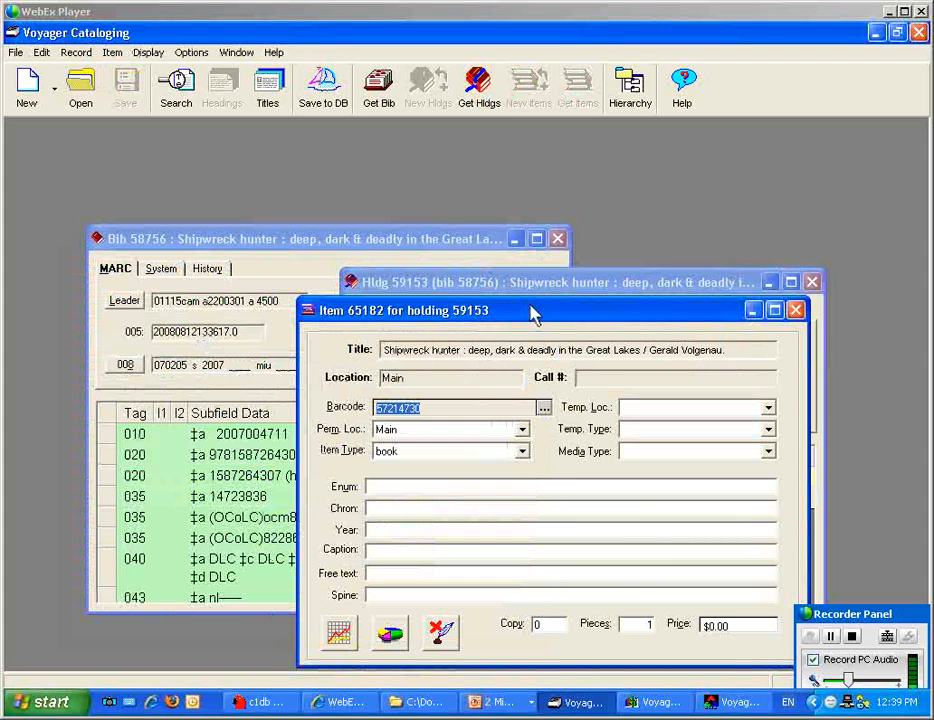
Step: Complete field 852 of holding 59153 with first indicator 0 and ‡h G525 ‡i .V56 2007, and save it to the database
left_click(546, 280)
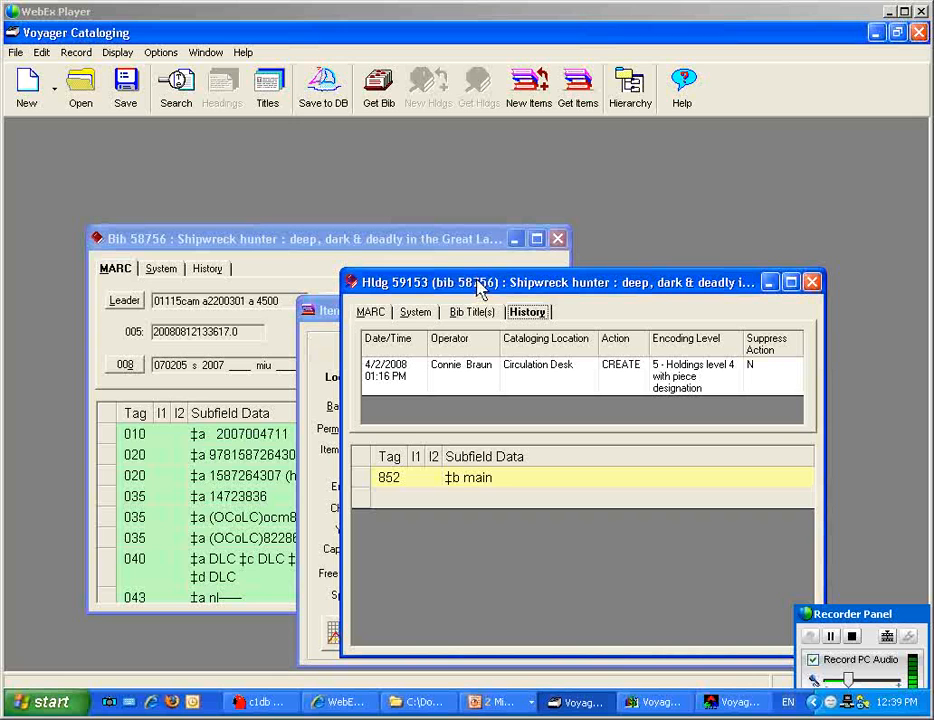
left_click_drag(477, 283, 294, 265)
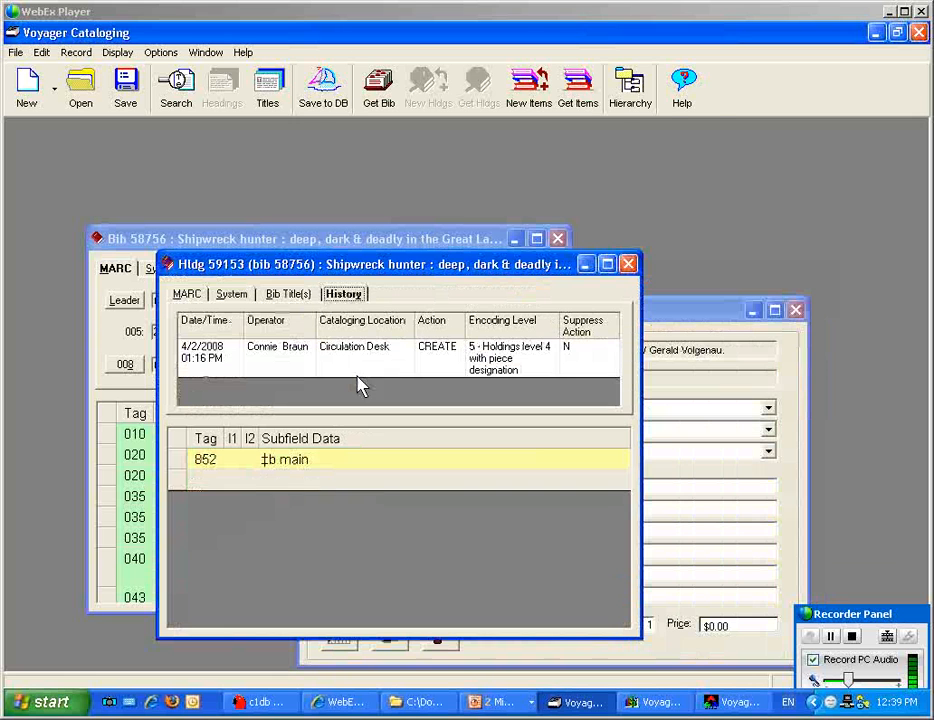
left_click(334, 457)
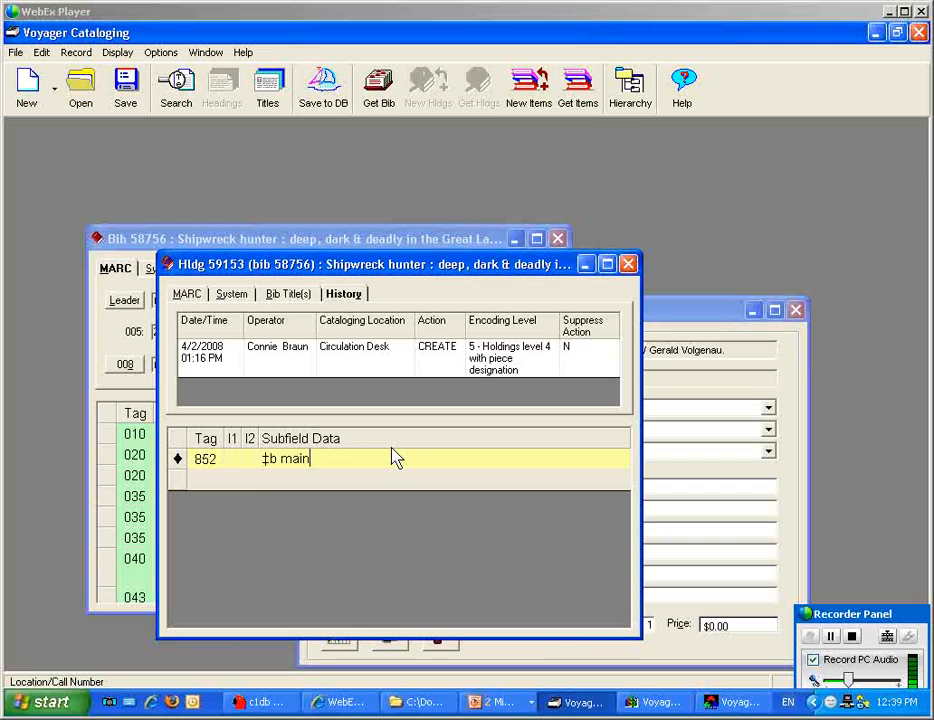
type("‡h G525 ‡i .V48 2007")
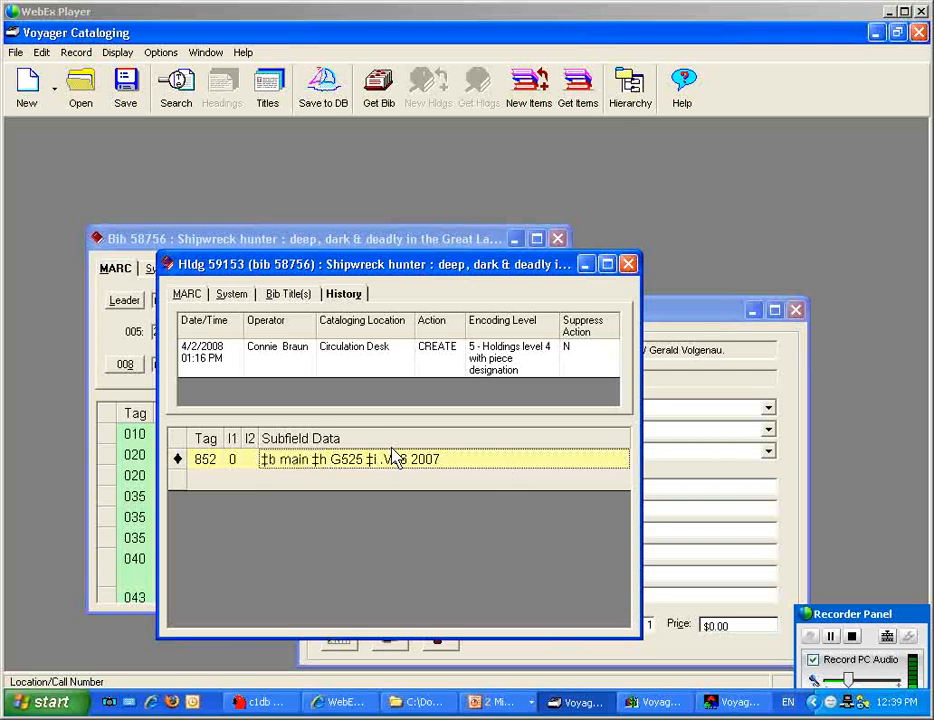
key("ctrl+b")
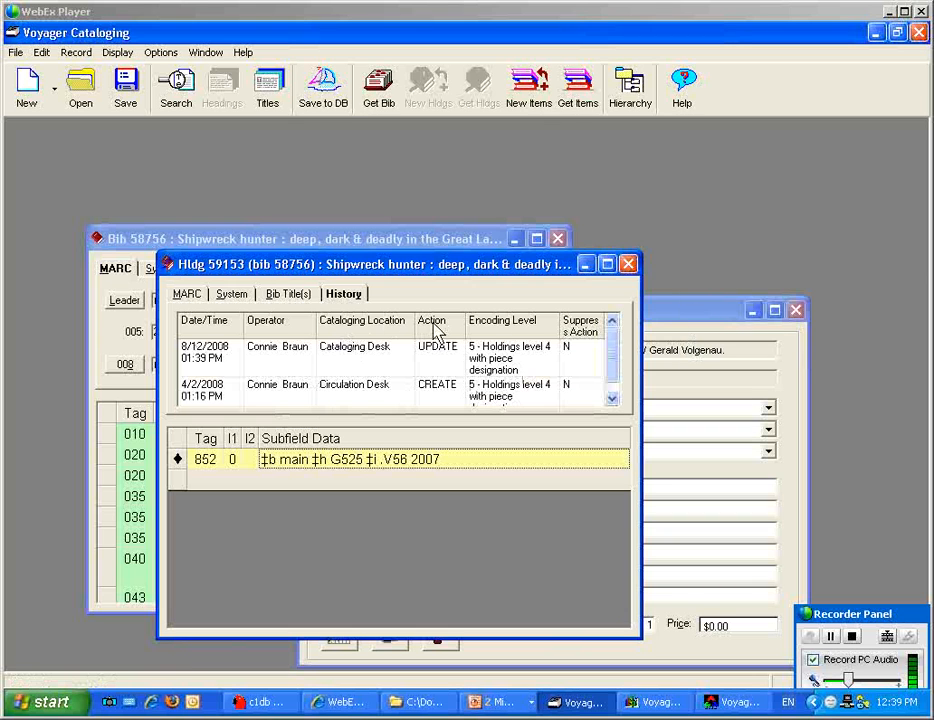
Step: Close item 65182 and retrieve it again from holding 59153 to examine its call number
left_click(648, 329)
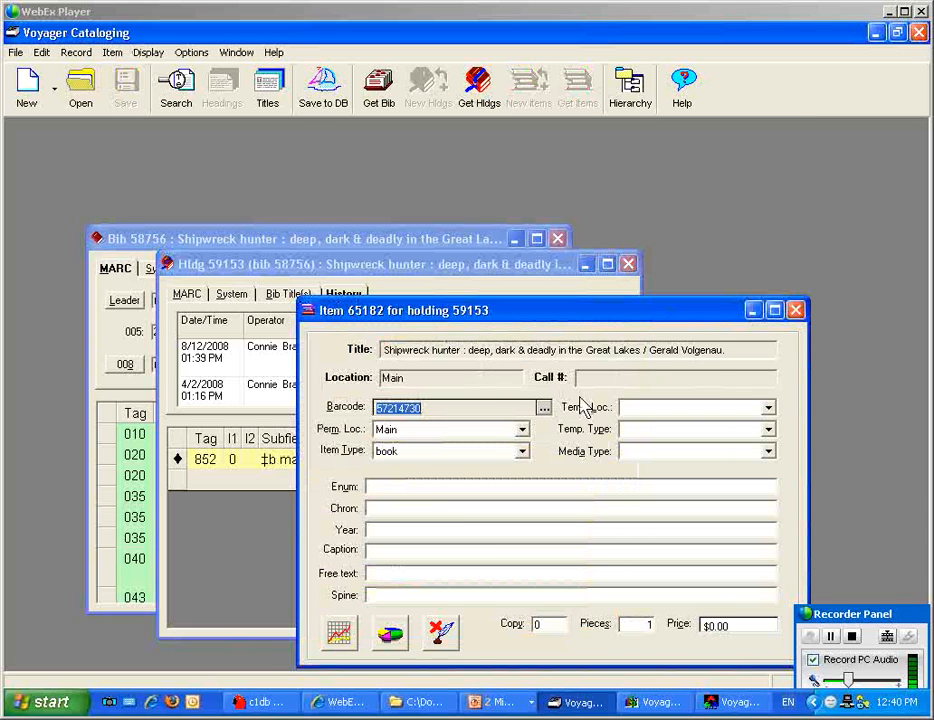
left_click(796, 311)
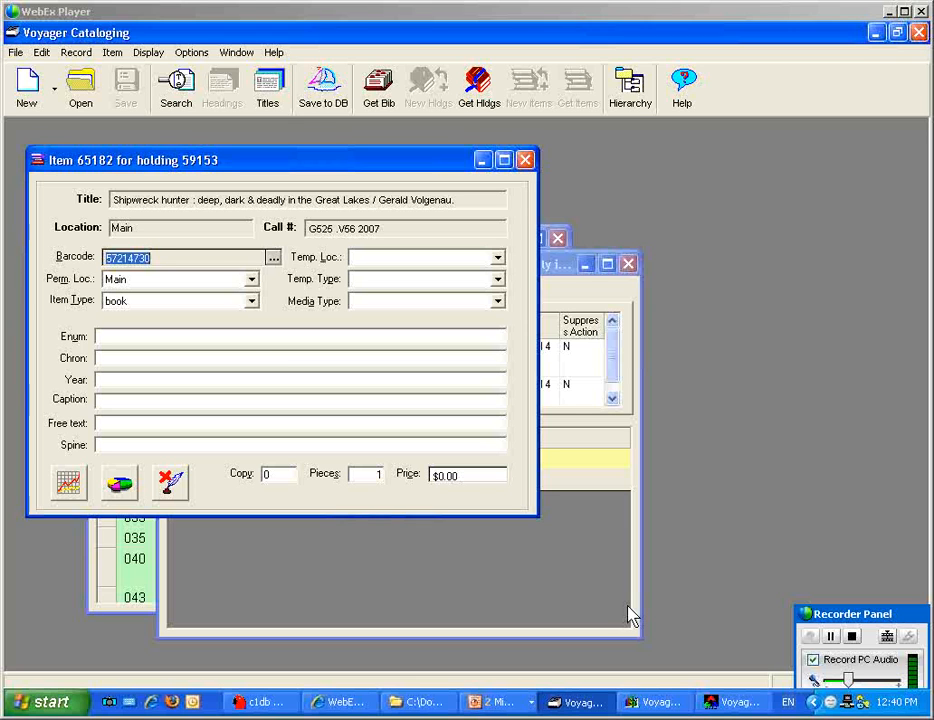
Step: Switch to the PowerPoint slide show of V7 CAT.ppt
left_click(497, 702)
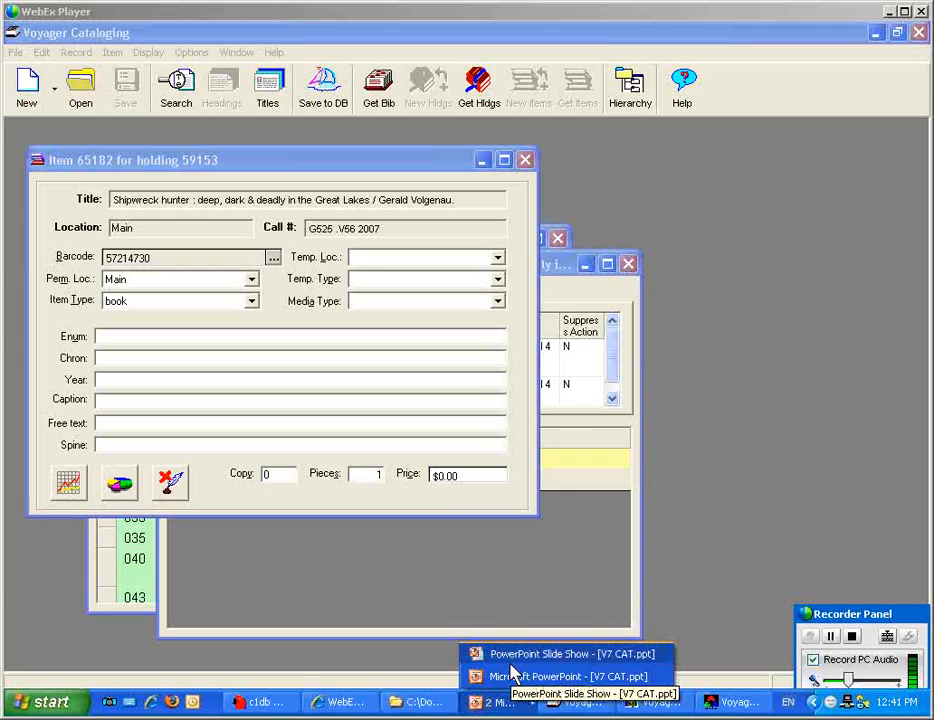
left_click(511, 666)
left_click(511, 672)
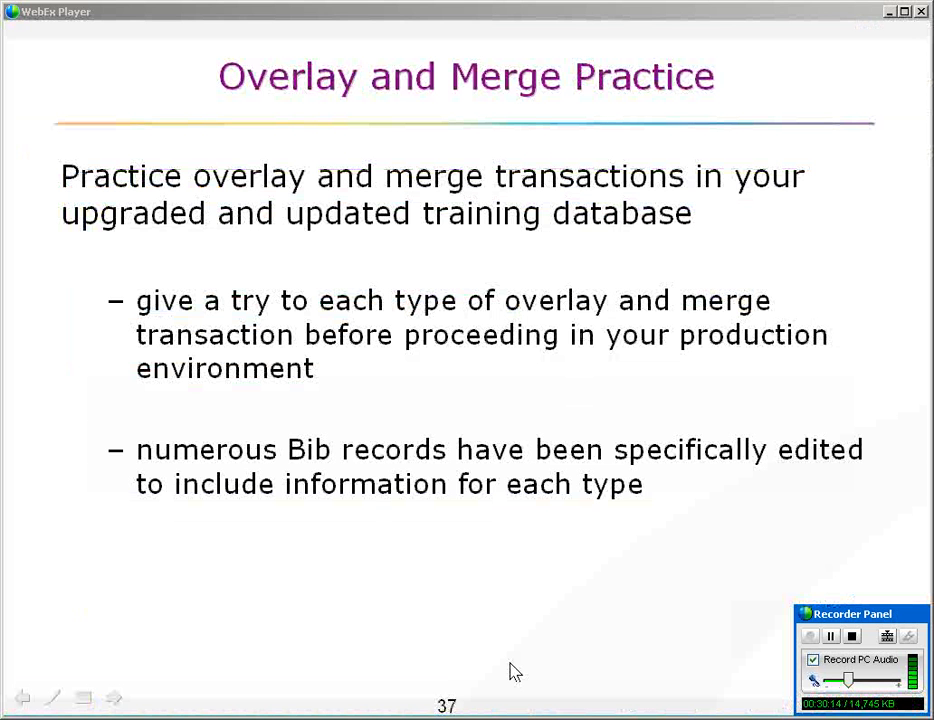
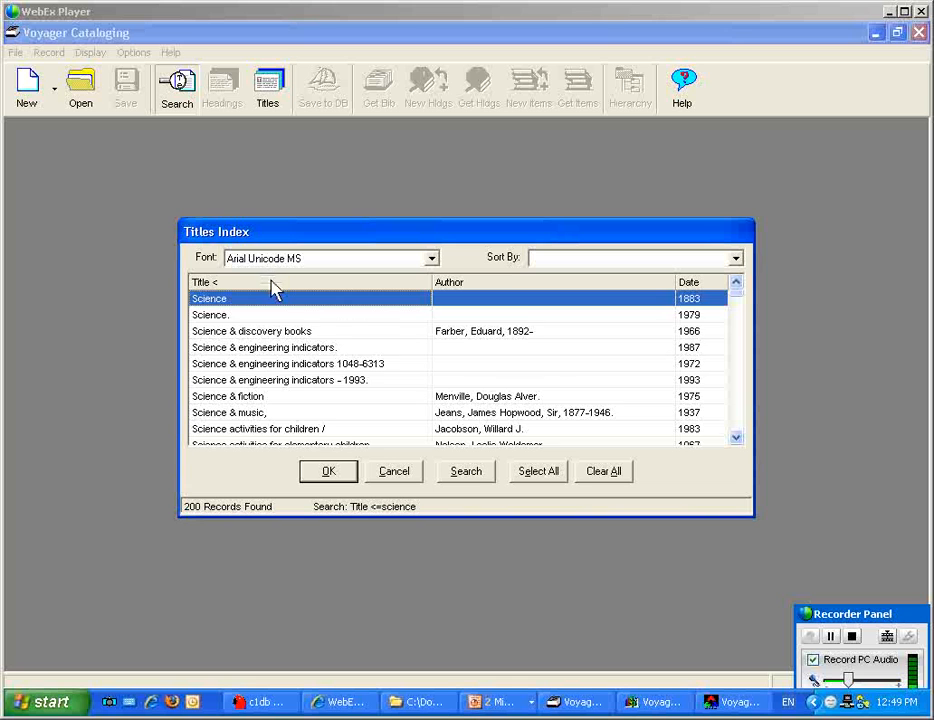
Step: Open the 1946 bib record "Science : its effect on industry, politics, war, education, religion and leadership" from the titles index and look through its fields
left_click(268, 425)
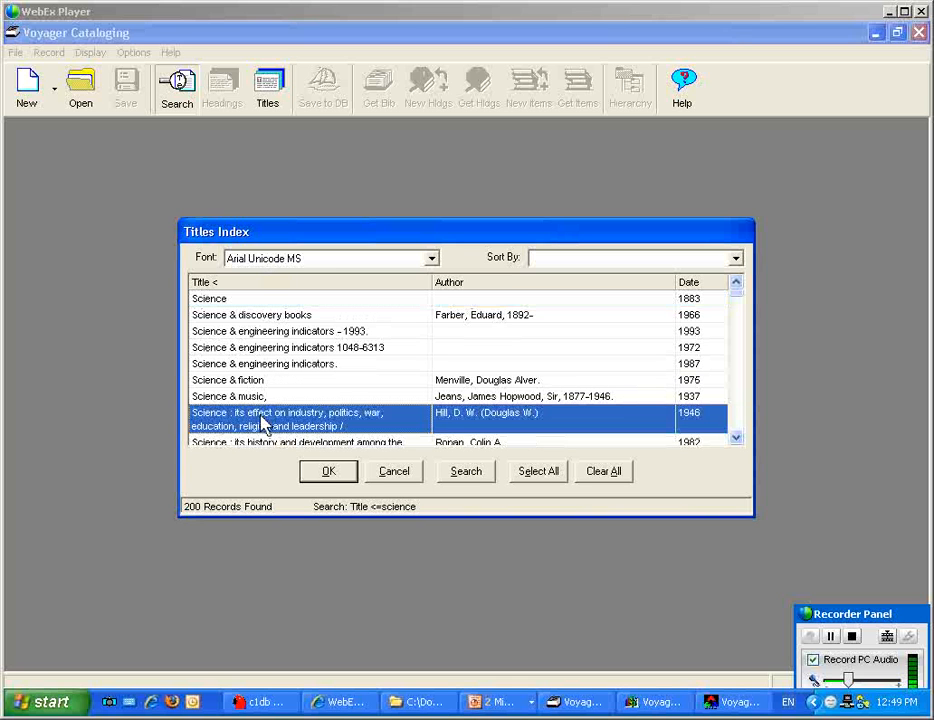
left_click(325, 474)
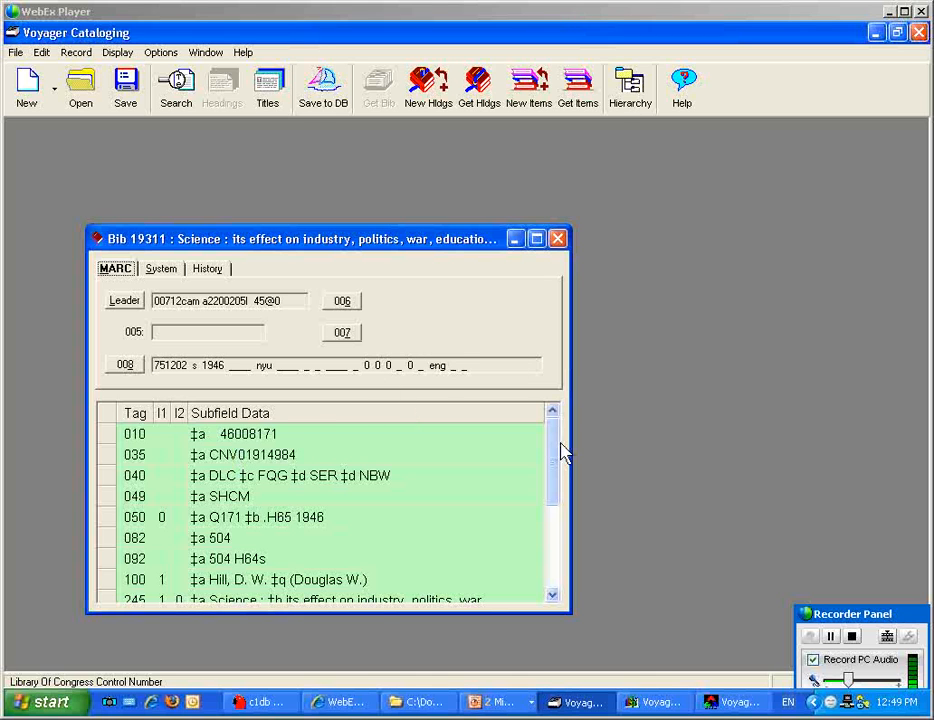
scroll(555, 458, "down", 1)
left_click_drag(556, 490, 555, 432)
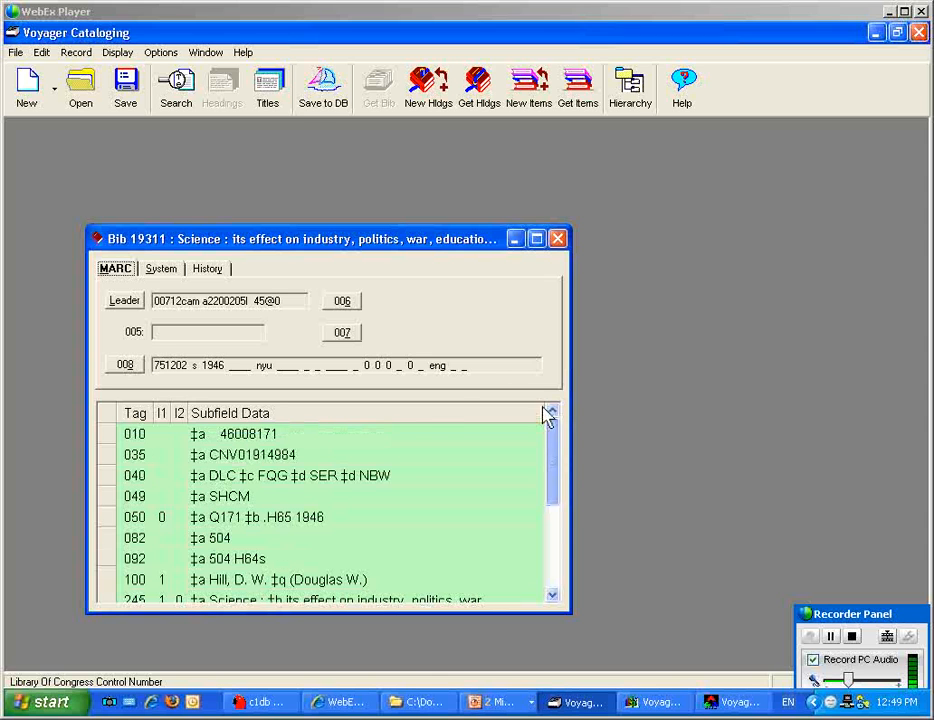
Step: Examine the bib's system information, retrieve its item to read the barcode, and close the item record
left_click(164, 272)
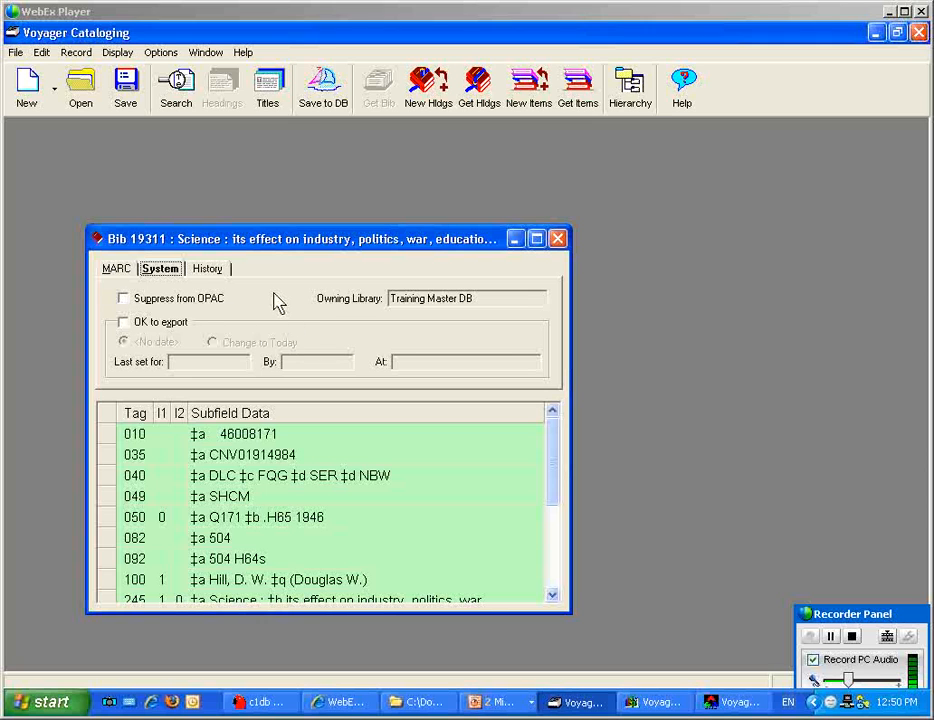
left_click(588, 96)
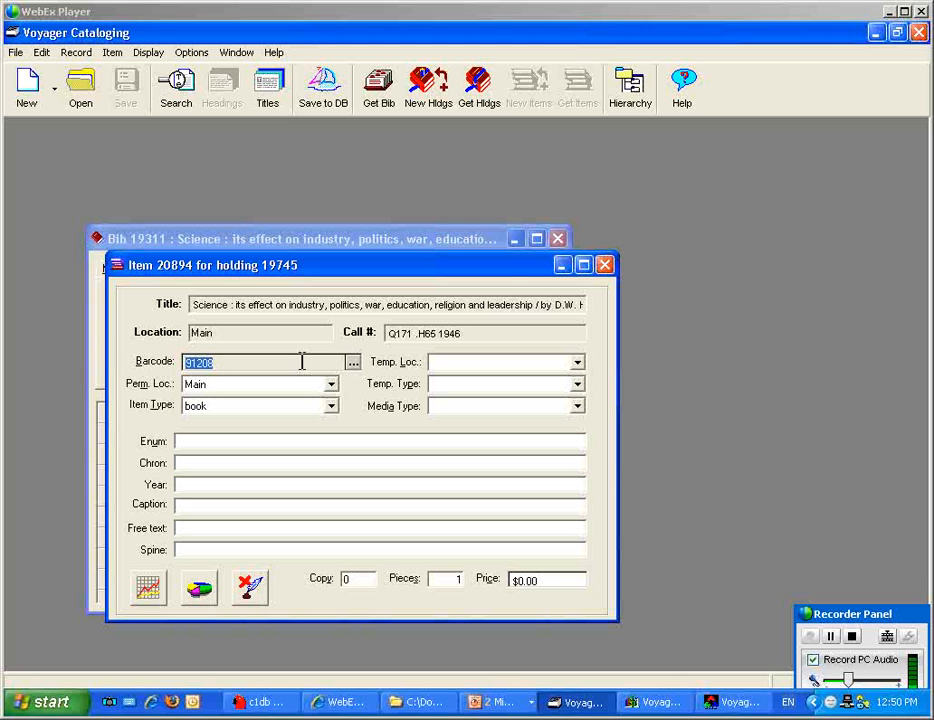
left_click(605, 266)
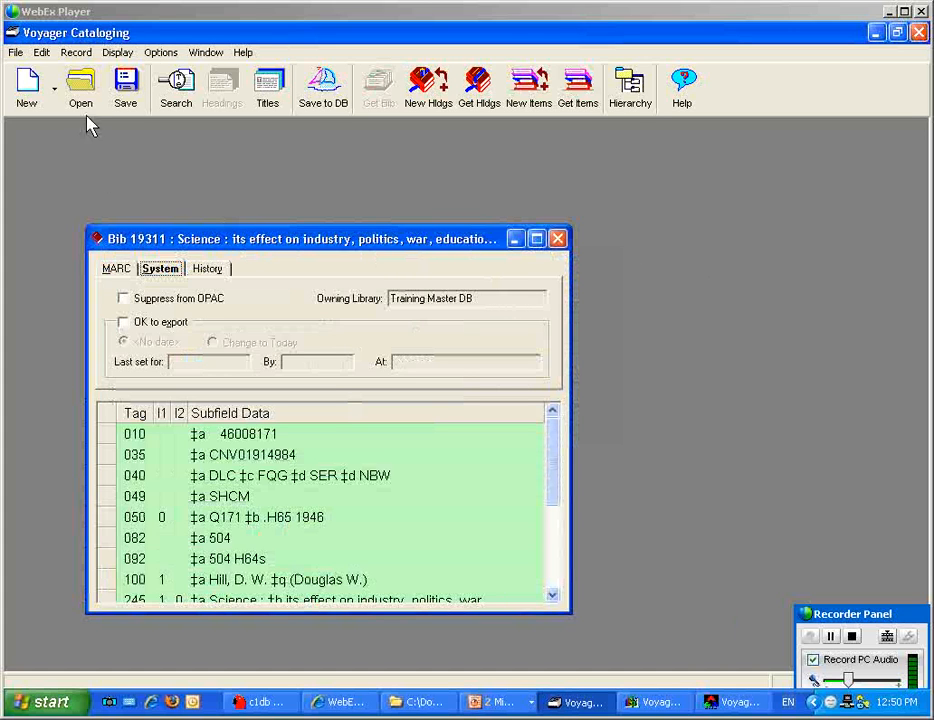
Step: Start Pick and Scan and set the Suppress from OPAC option for Bib to Suppressed
left_click(72, 54)
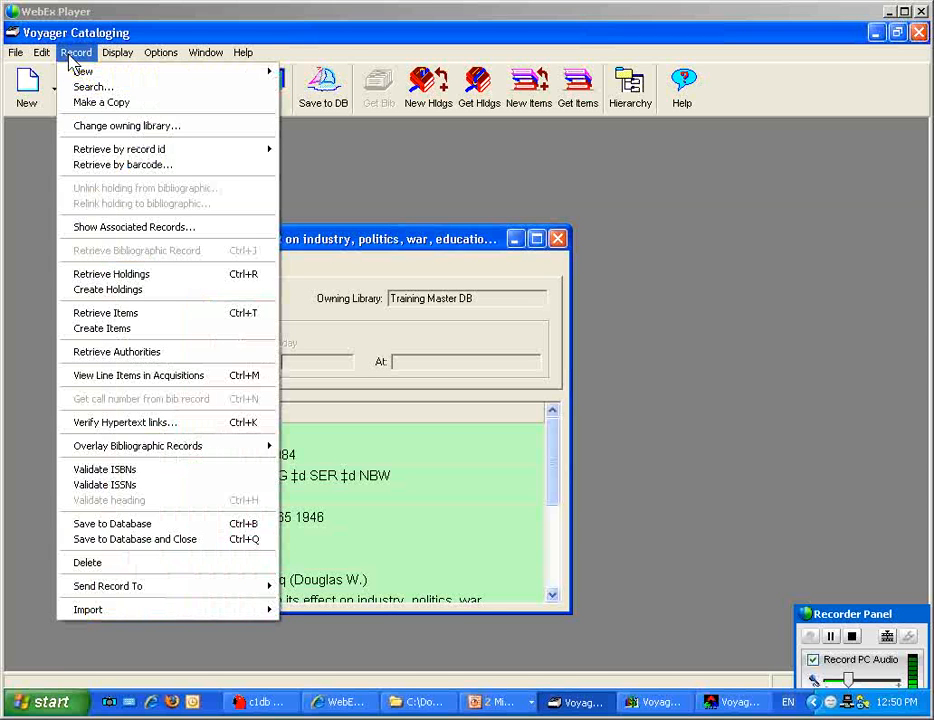
mouse_move(45, 58)
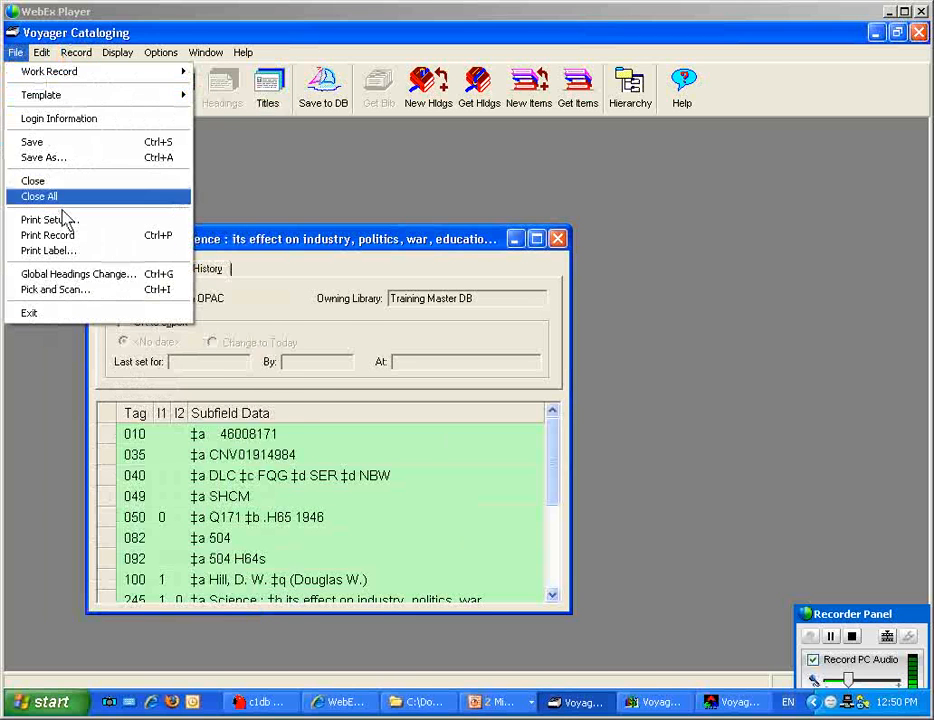
left_click(67, 290)
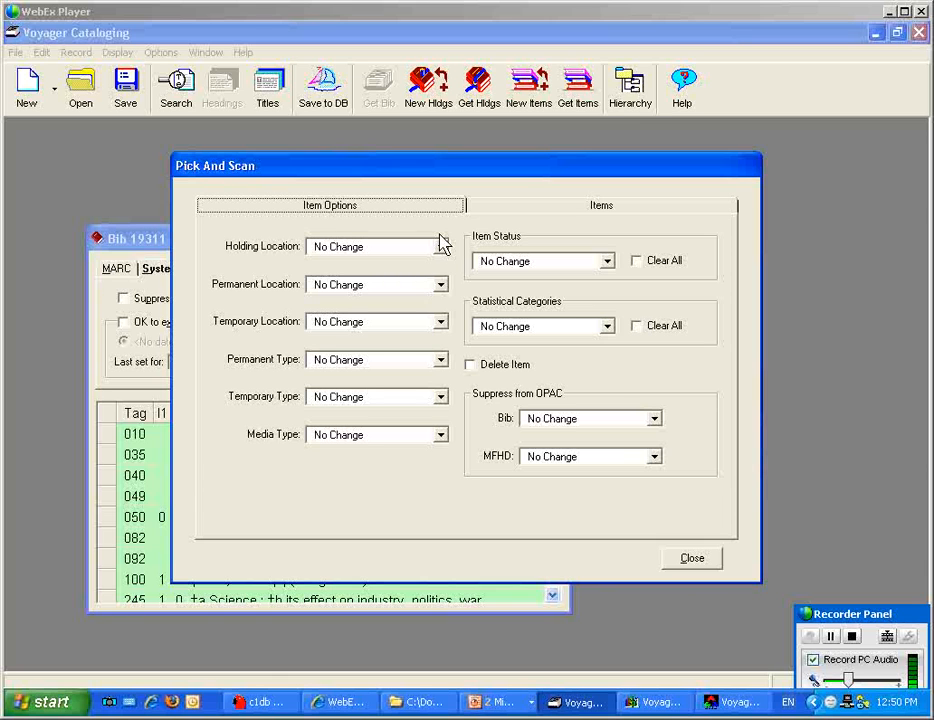
left_click(656, 420)
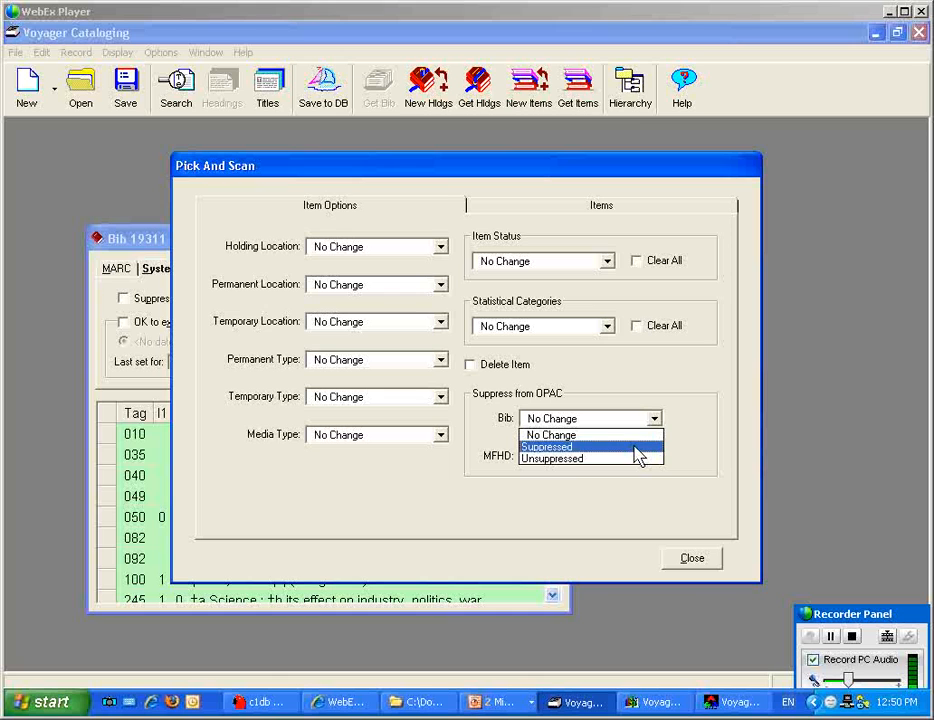
left_click(634, 448)
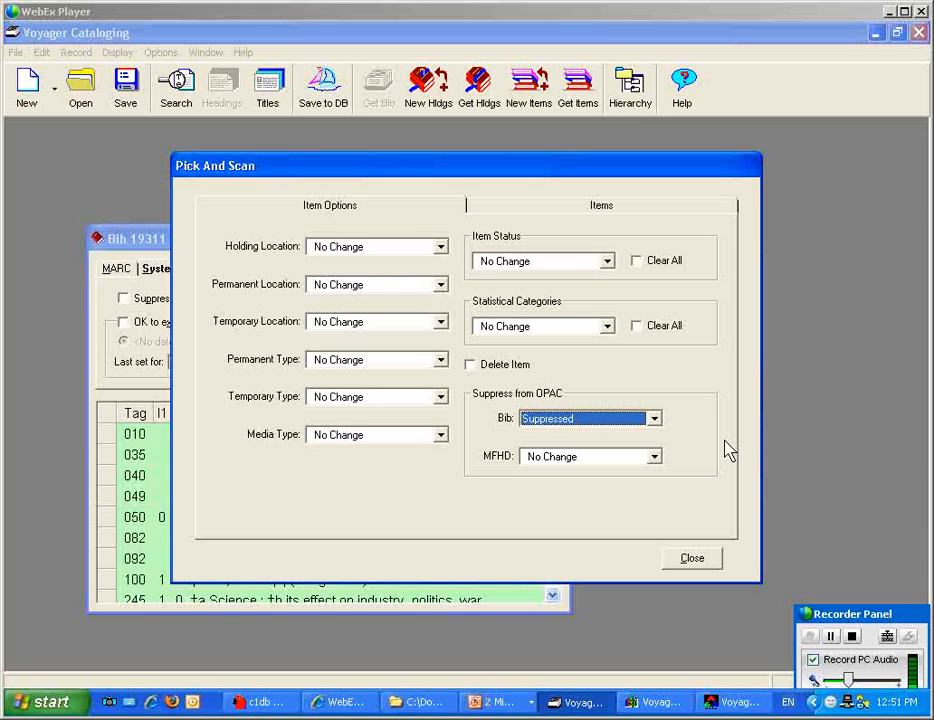
Step: Process item barcode 91208 with the suppression setting and close Pick and Scan
left_click(541, 207)
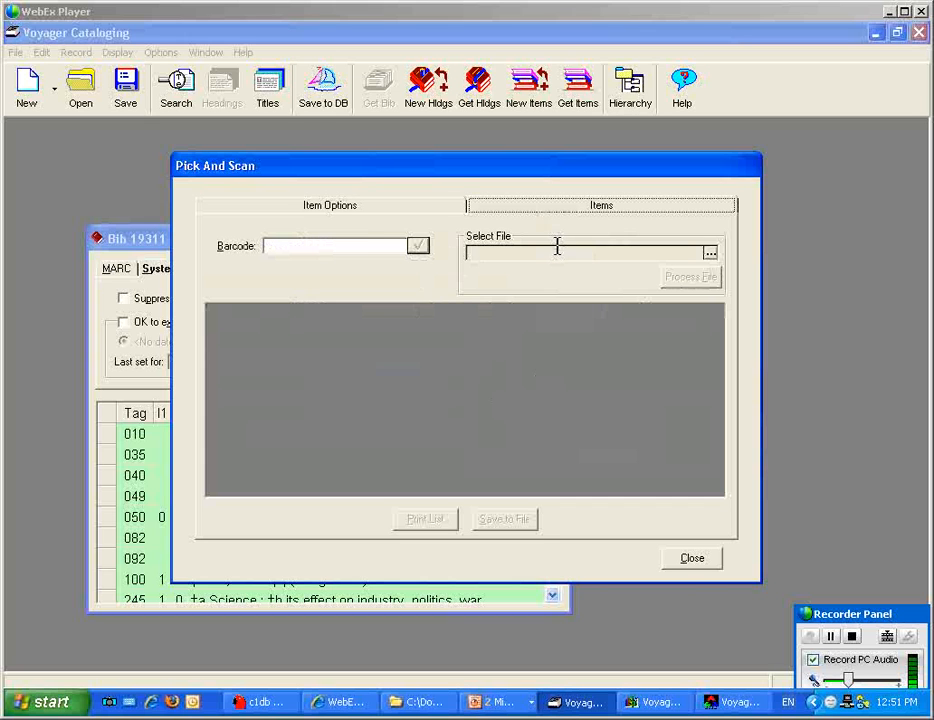
left_click(360, 247)
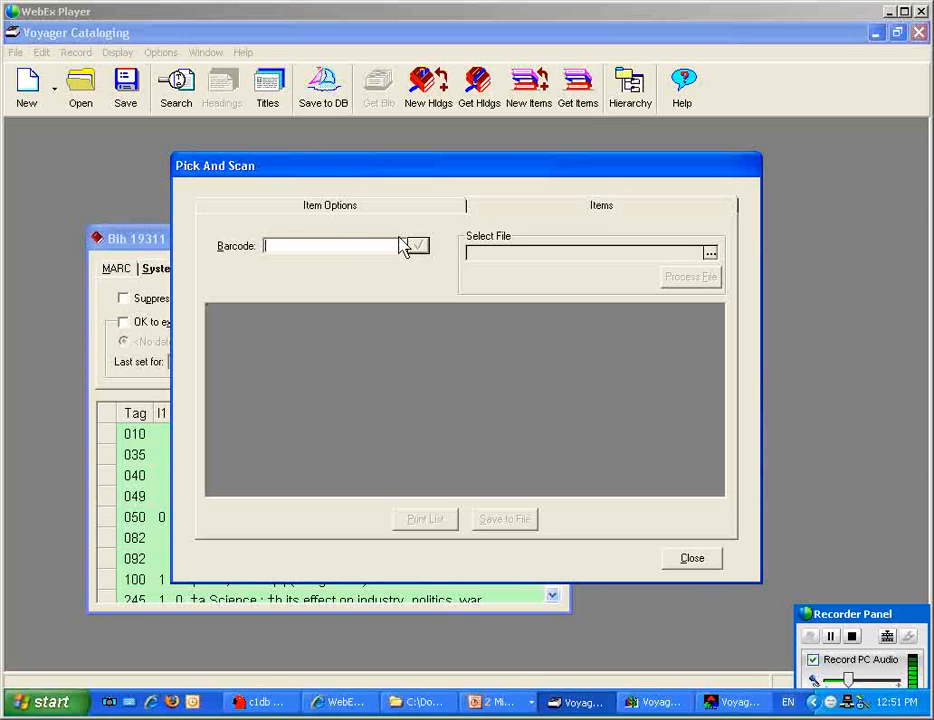
type("91208")
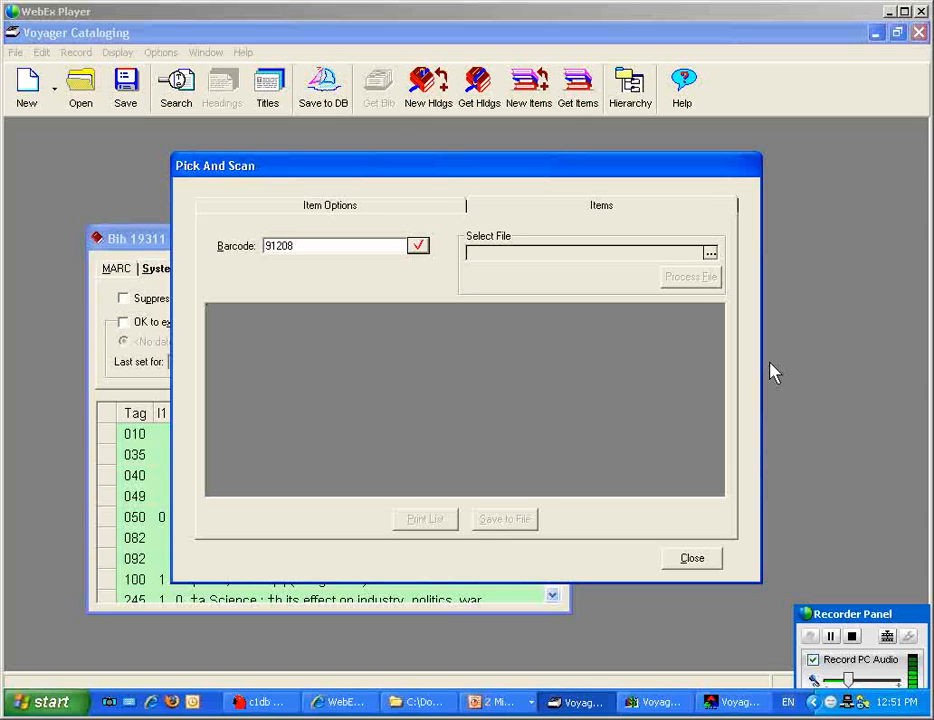
left_click(418, 246)
left_click(418, 247)
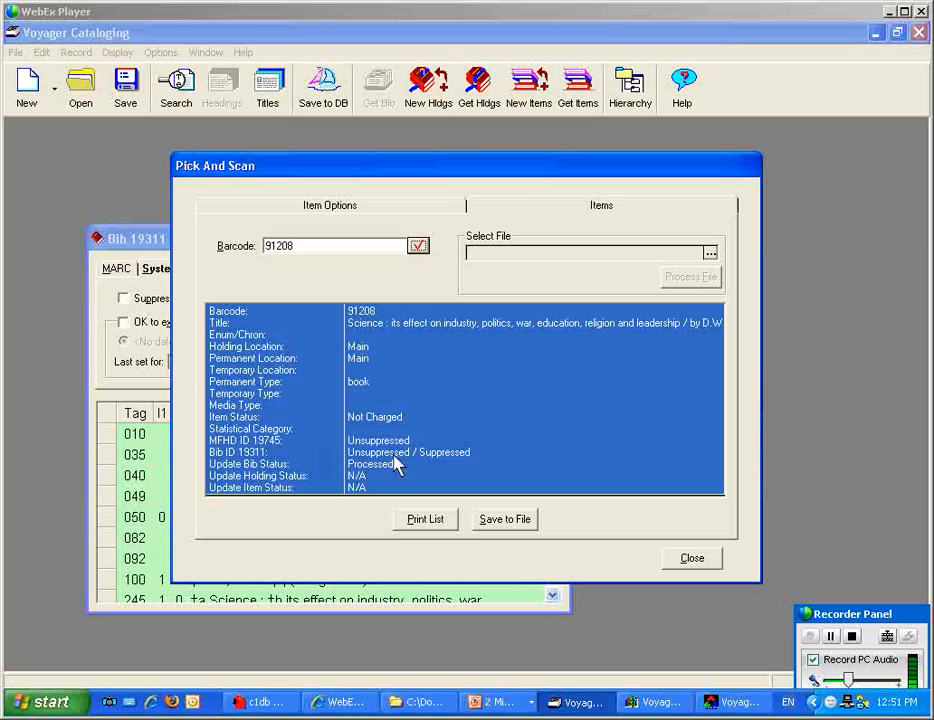
left_click(697, 560)
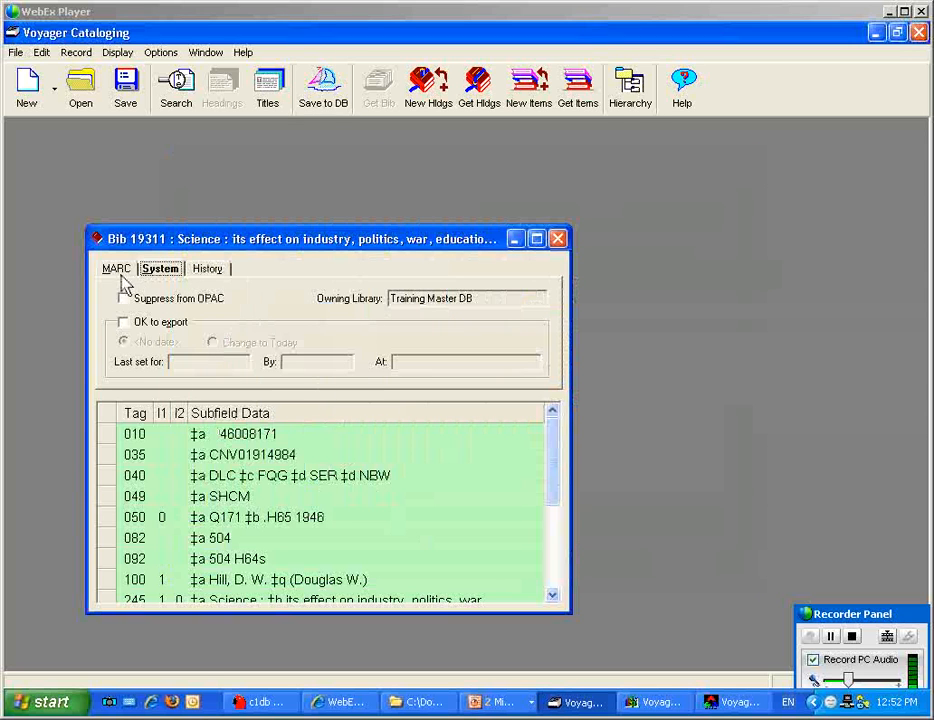
Step: Recheck the system information of the already open bib 19311 and close the record
left_click(120, 274)
left_click(153, 268)
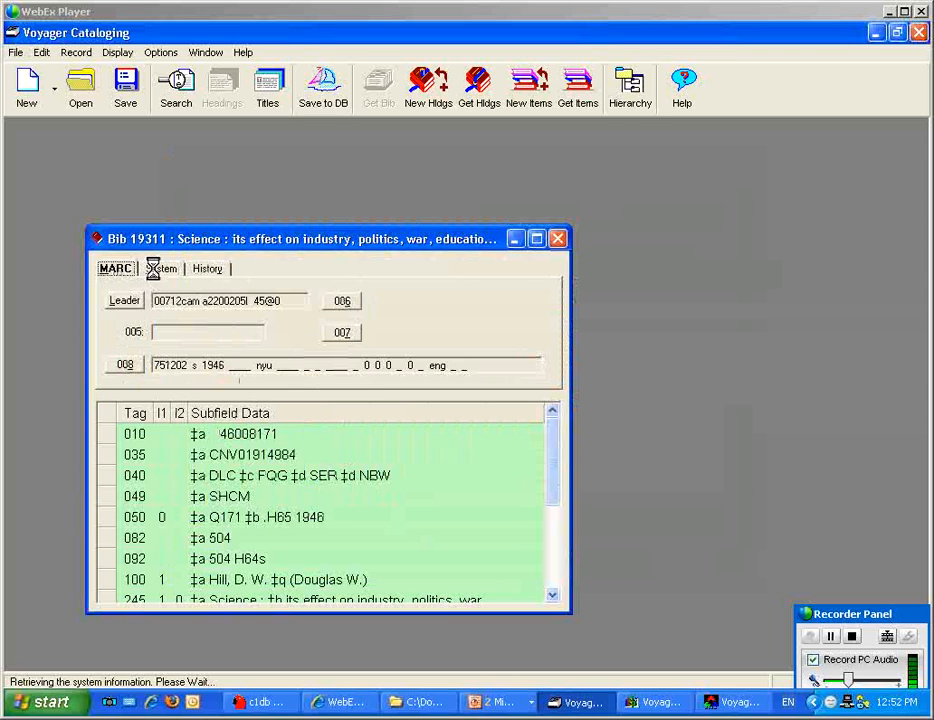
left_click(115, 268)
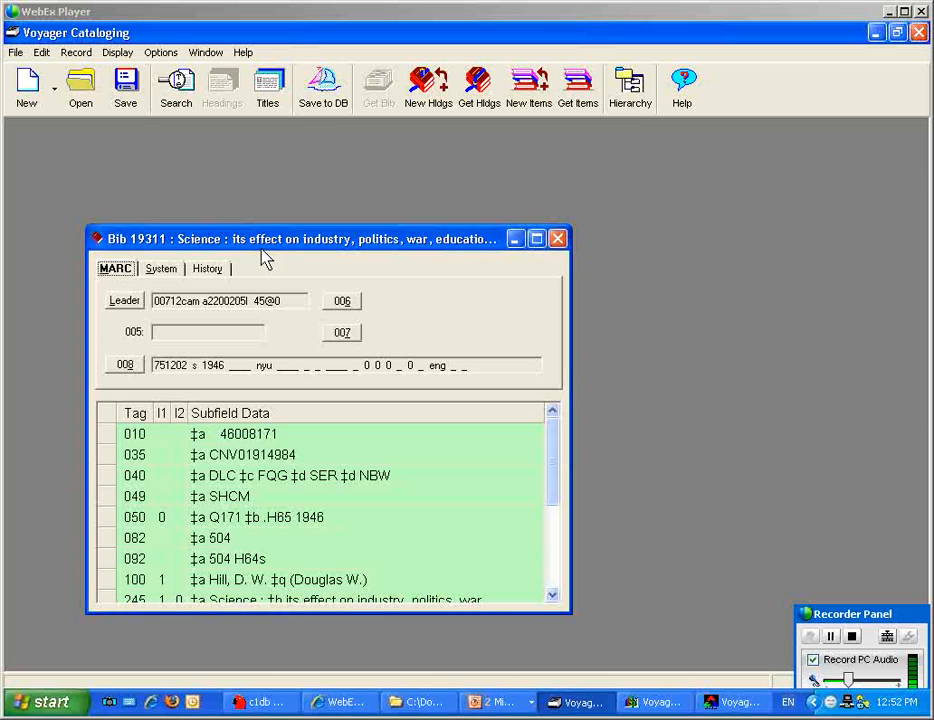
left_click(559, 239)
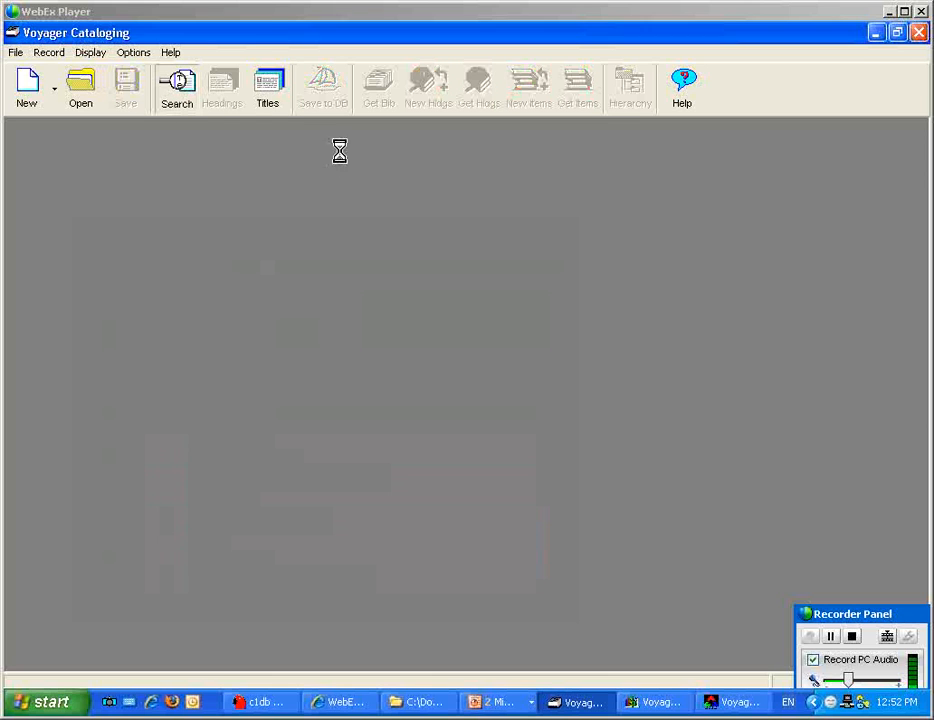
Step: Search titles for "science", sort the list by title, and reopen bib 19311 to examine its OPAC suppression setting
type("science")
key("Return")
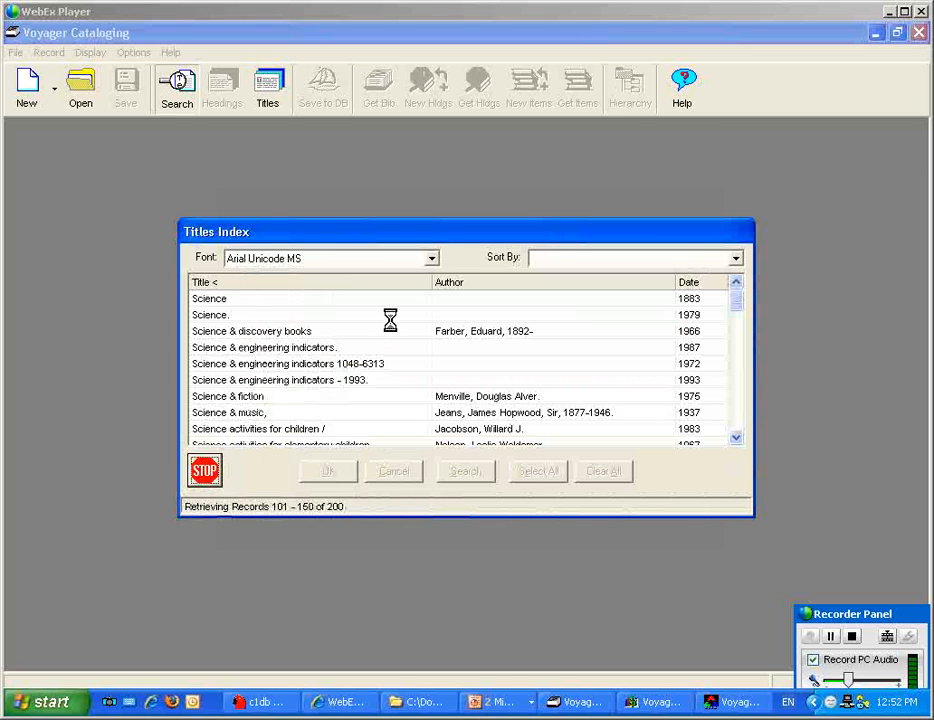
left_click(344, 286)
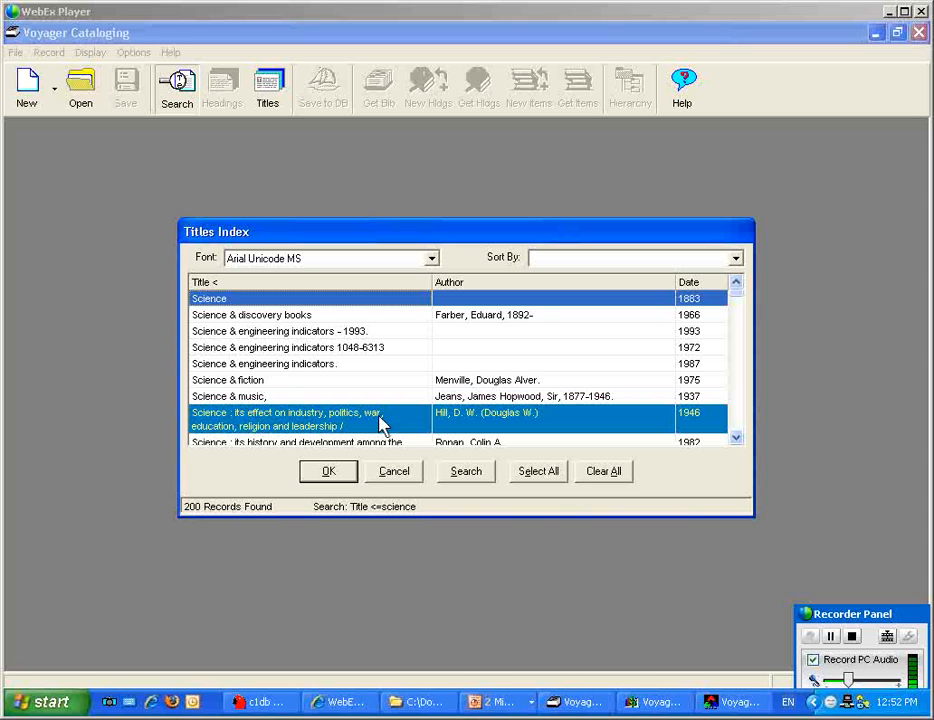
left_click(335, 471)
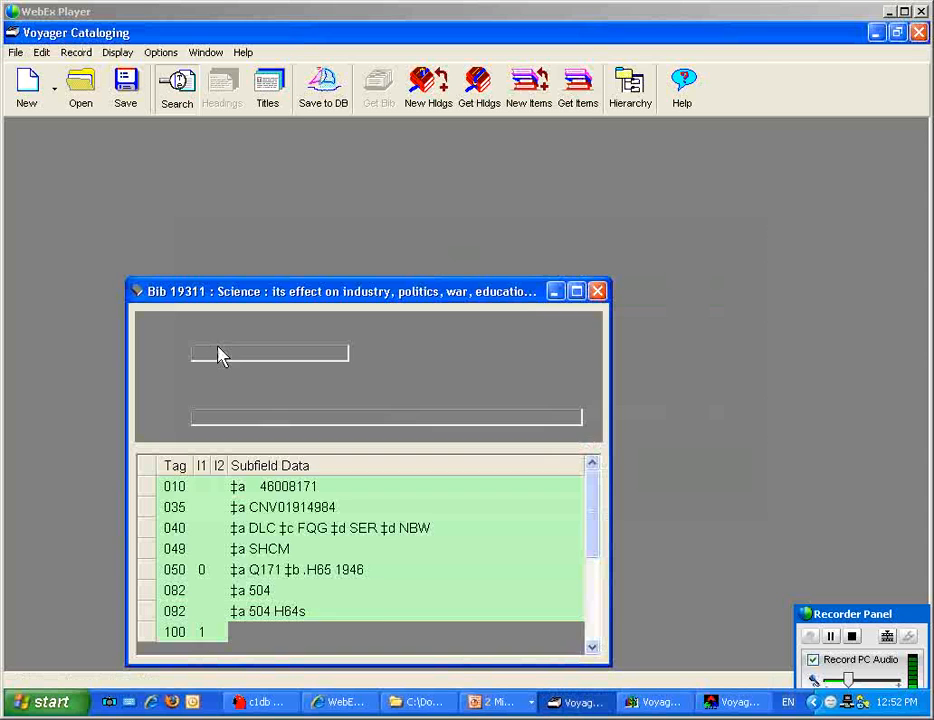
left_click(206, 324)
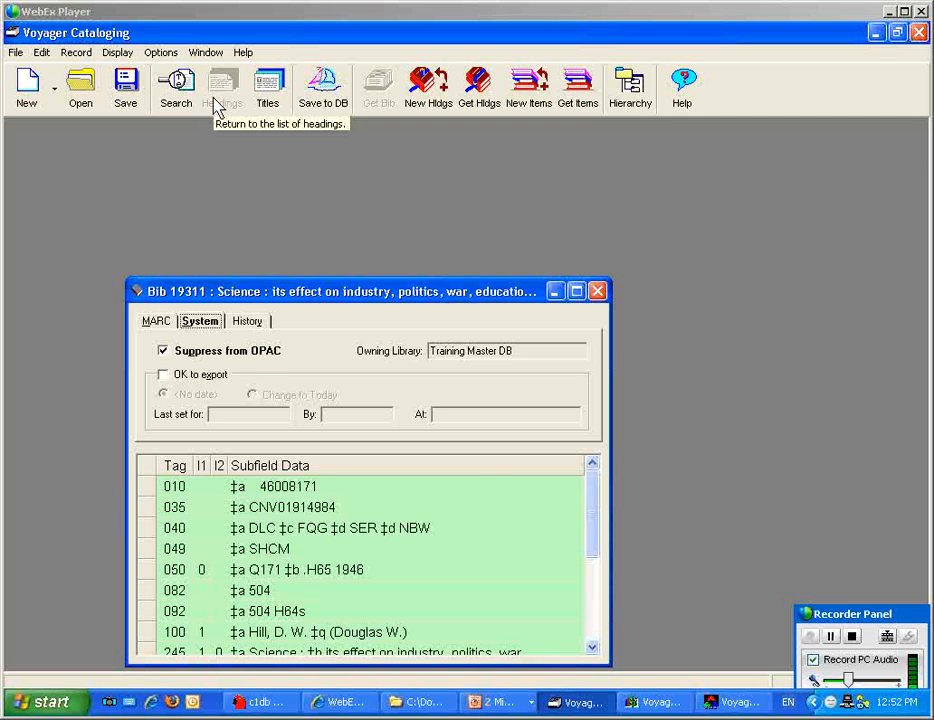
Step: Use Pick and Scan to set Bib to Unsuppressed for item barcode 91208
key("ctrl+p")
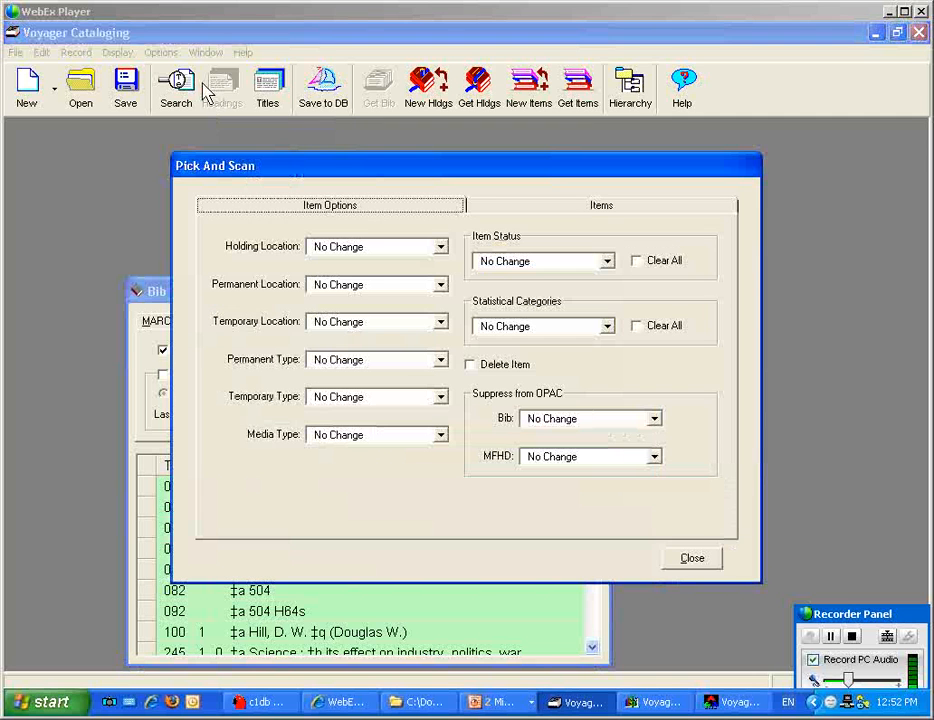
left_click(654, 419)
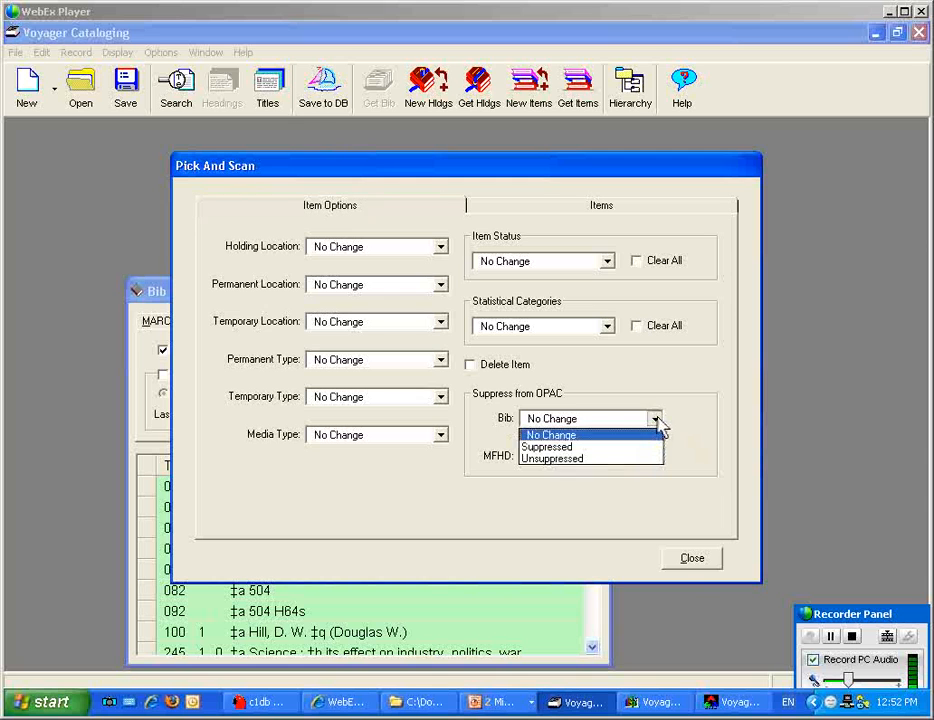
left_click(635, 467)
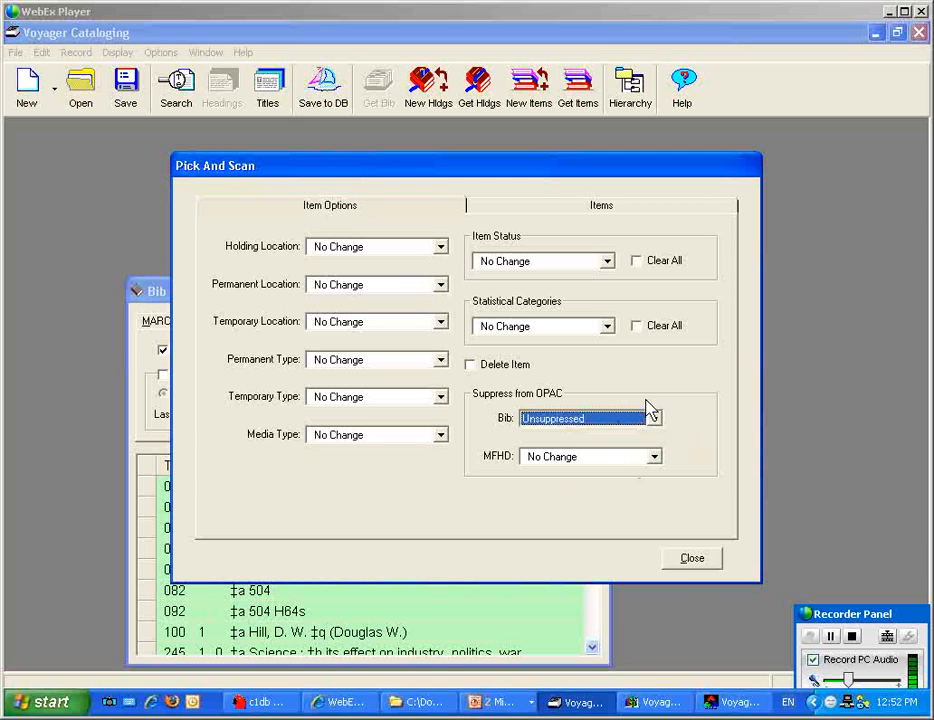
left_click(553, 207)
left_click(377, 244)
type("91208")
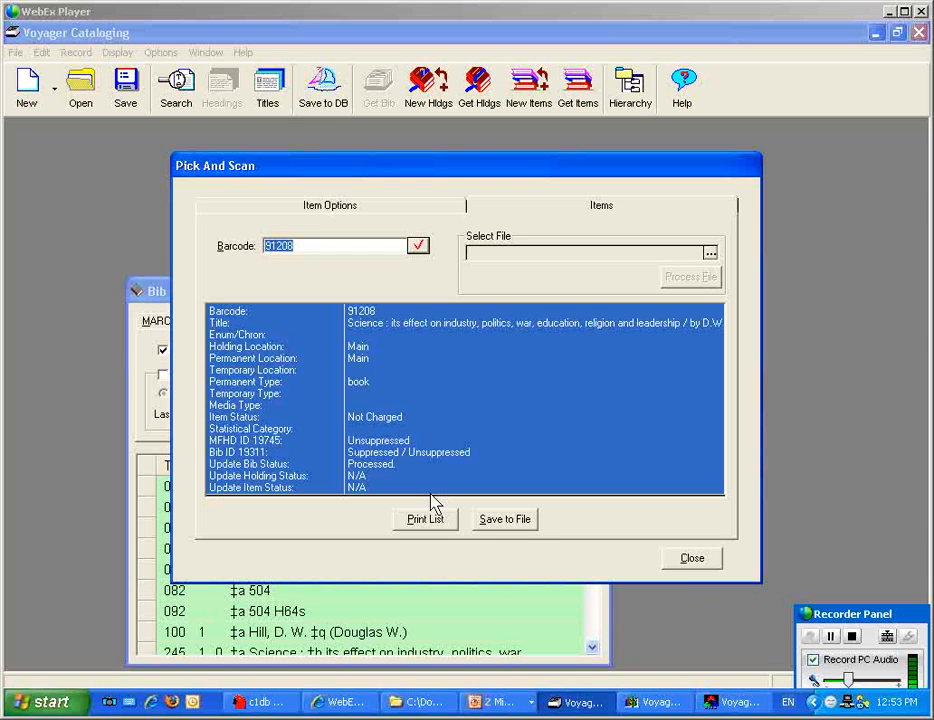
Step: Return to the V7 CAT.ppt slide show in PowerPoint to view the Batch Suppress/Un-Suppress slide
left_click(490, 700)
left_click(518, 653)
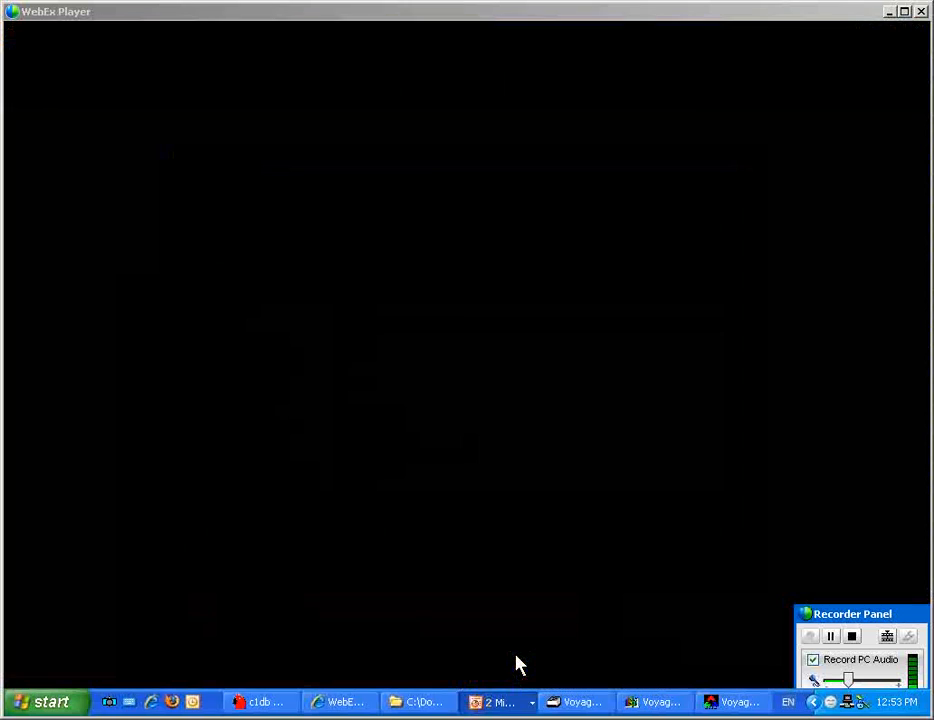
left_click(518, 663)
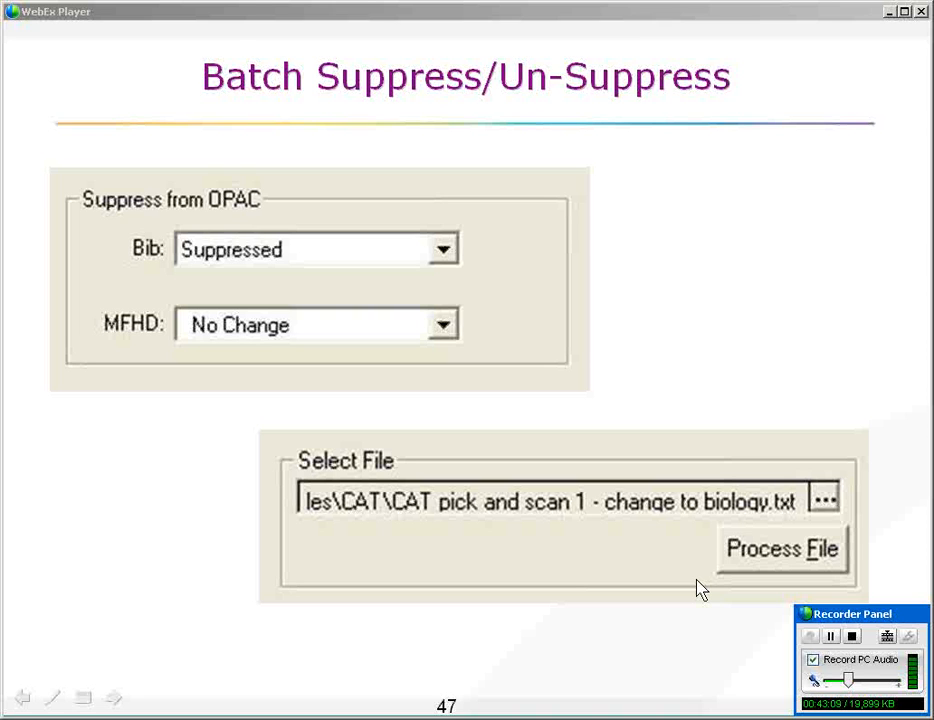
Step: Switch to the CAT folder window in Windows Explorer and select the file "main to grad with suppress.txt"
key("alt+Tab")
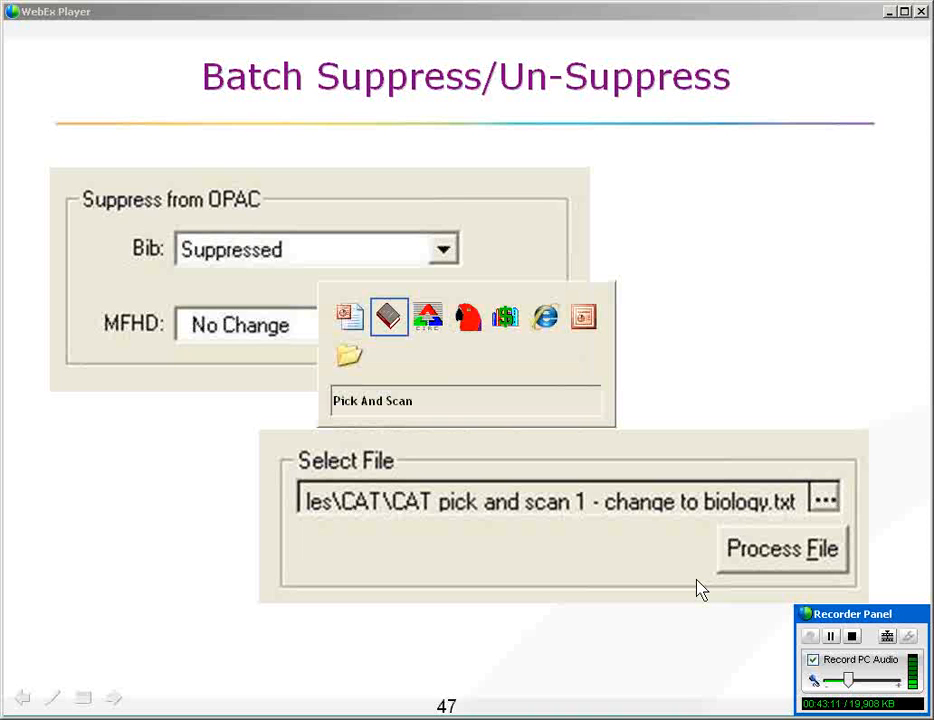
key("alt+Tab")
key("alt+Tab")
key("alt+Tab")
key("alt+Tab")
key("alt+Tab")
key("alt+Tab")
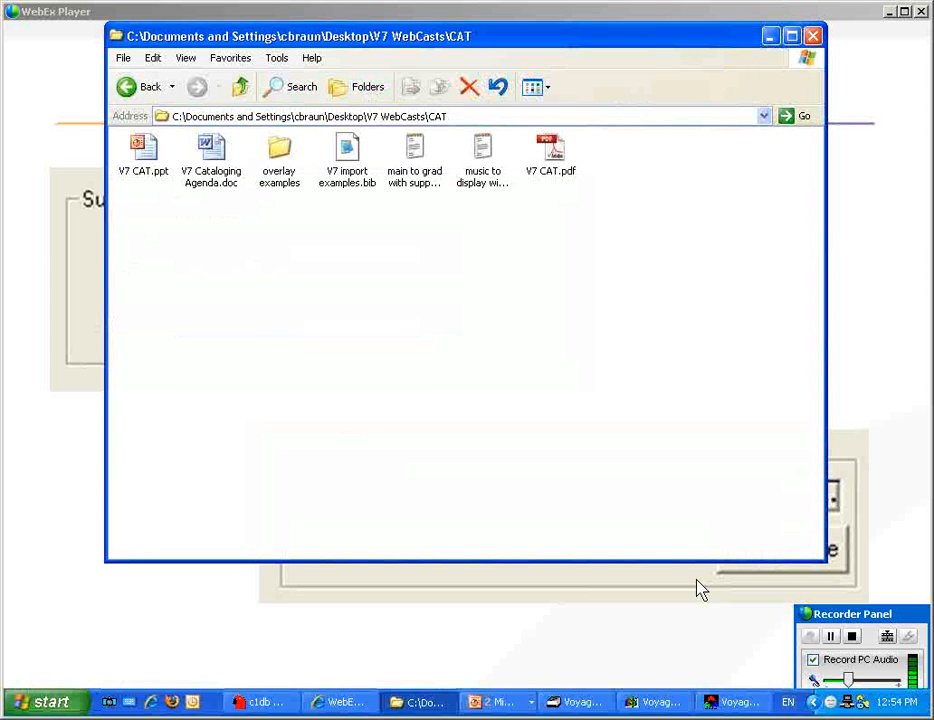
left_click(423, 160)
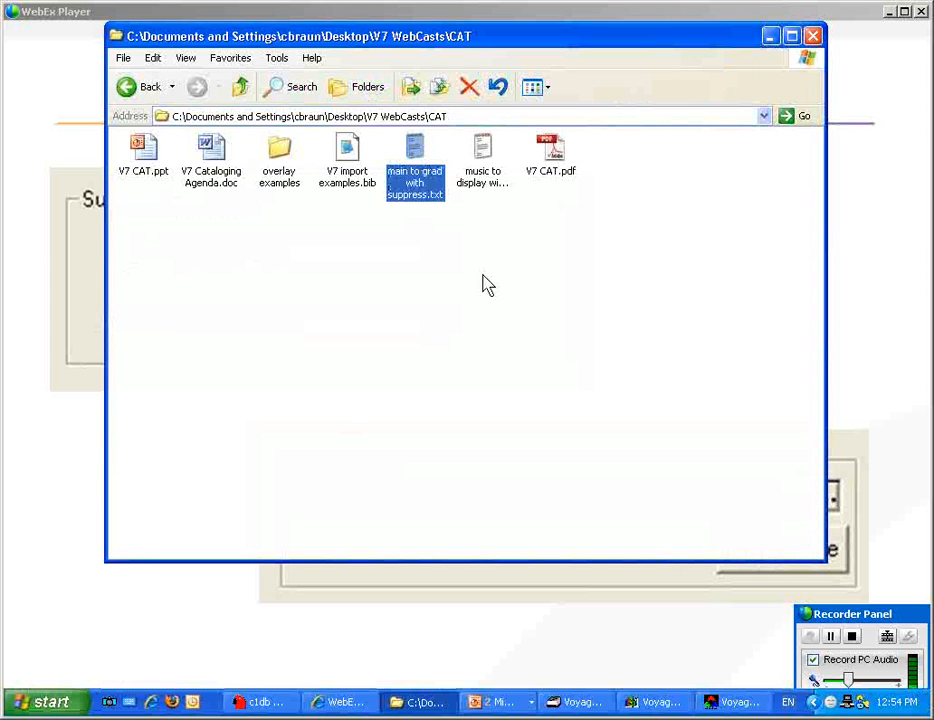
Step: Open "main to grad with suppress.txt" to review its list of item barcodes, and close the file
key("Return")
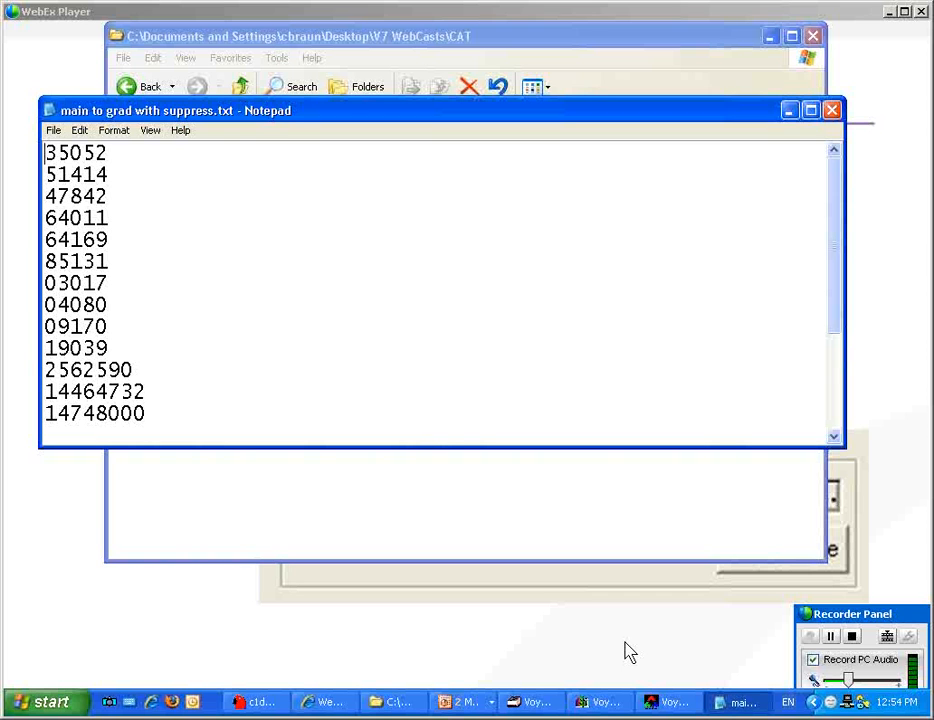
left_click(832, 110)
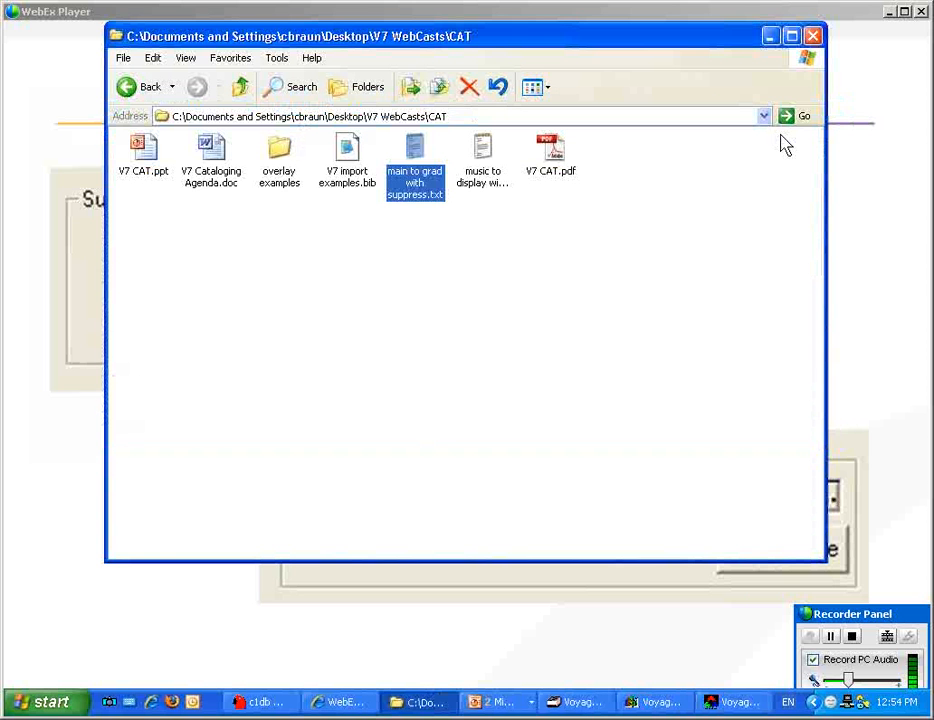
Step: Switch to Voyager Cataloging and close the previous Pick and Scan session and the bib 19311 record
left_click(572, 704)
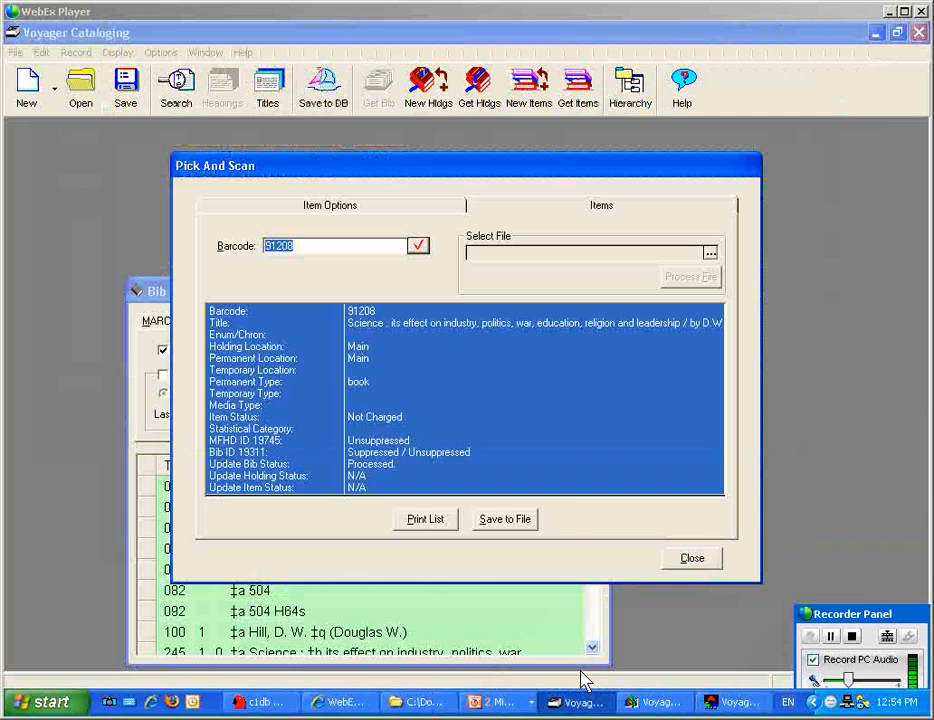
left_click(692, 560)
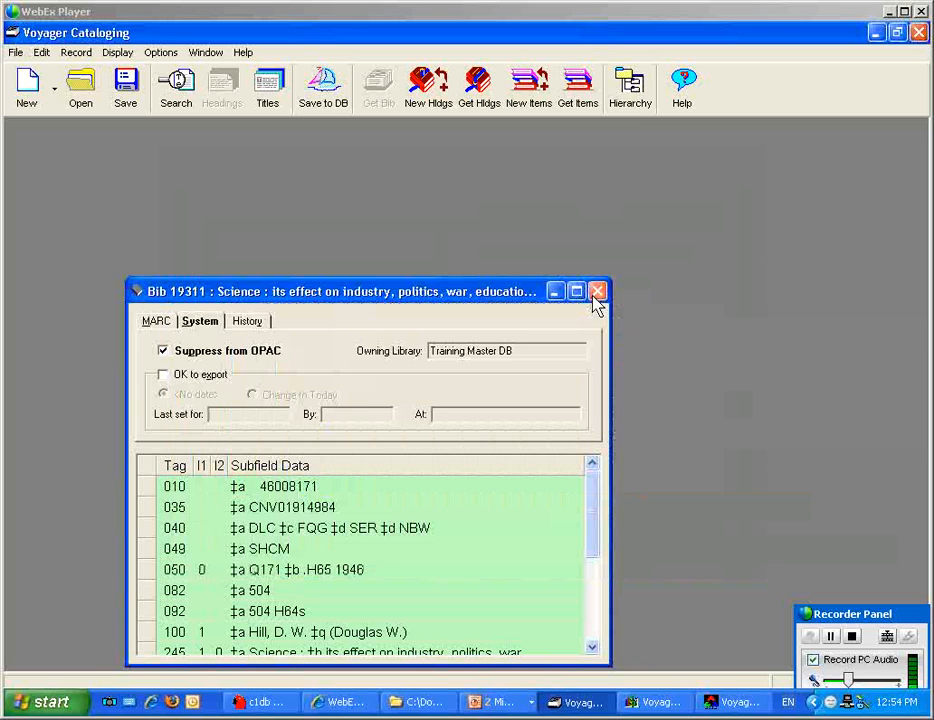
left_click(596, 291)
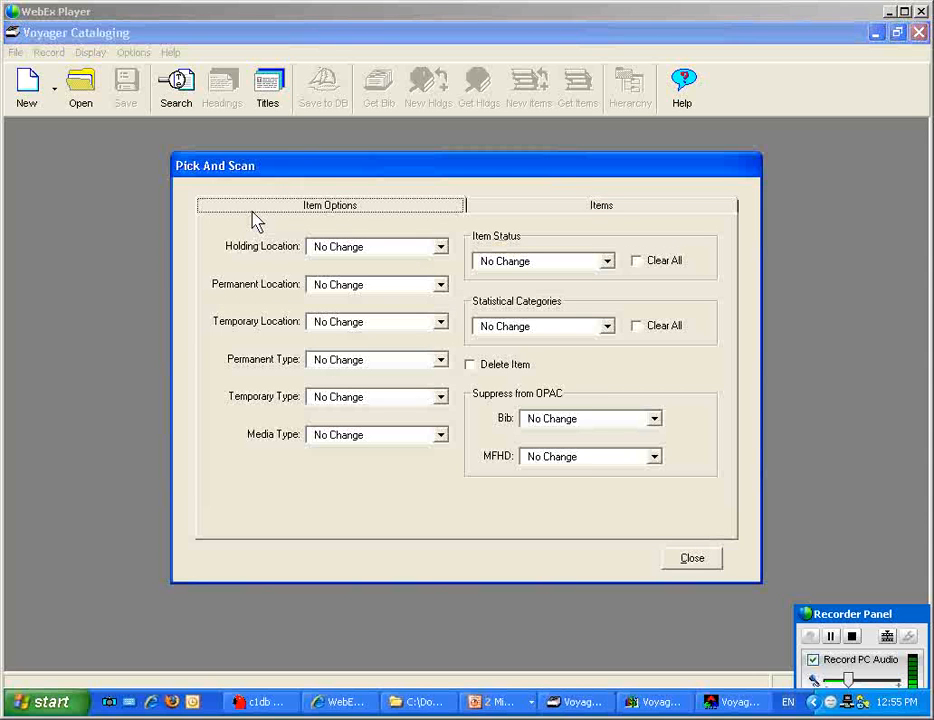
Step: In a new Pick and Scan session, set Holding Location and Permanent Location to Graduate Library and Bib to Suppressed
left_click(441, 251)
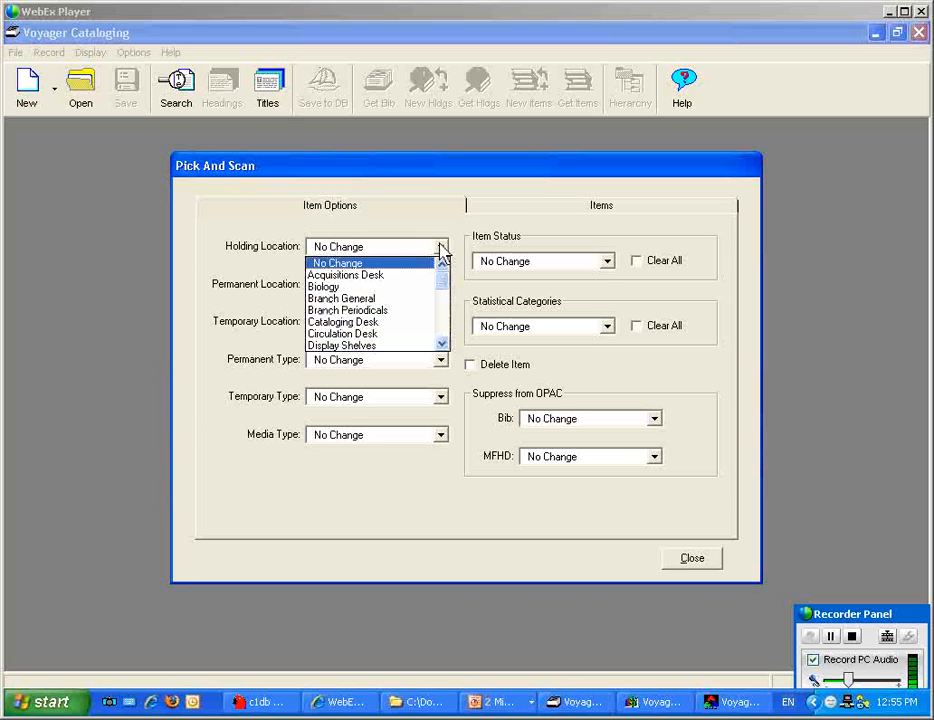
key("g")
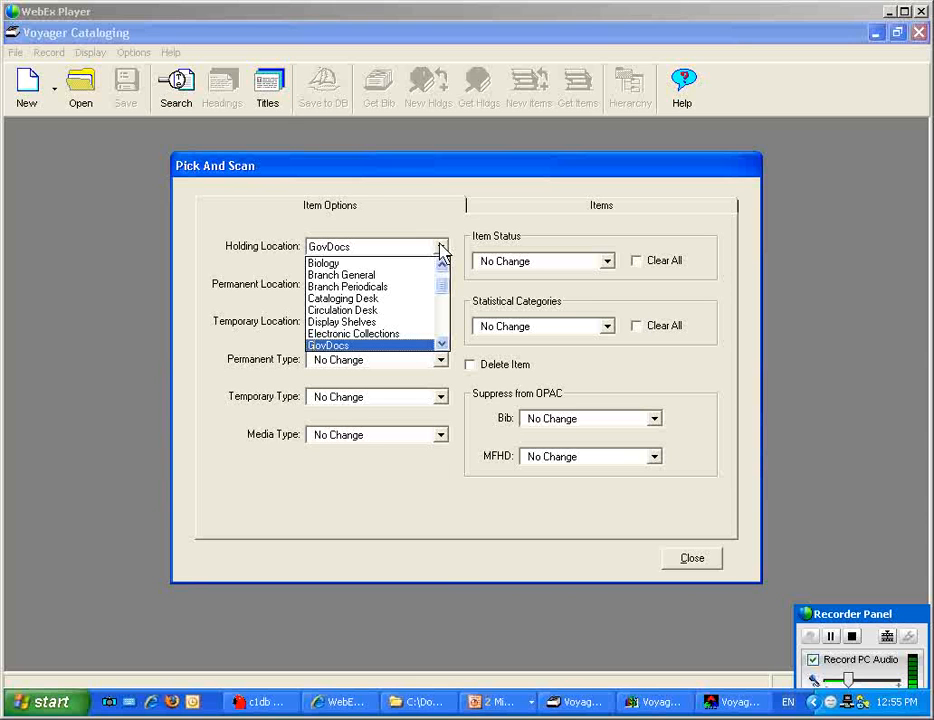
scroll(442, 350, "down", 1)
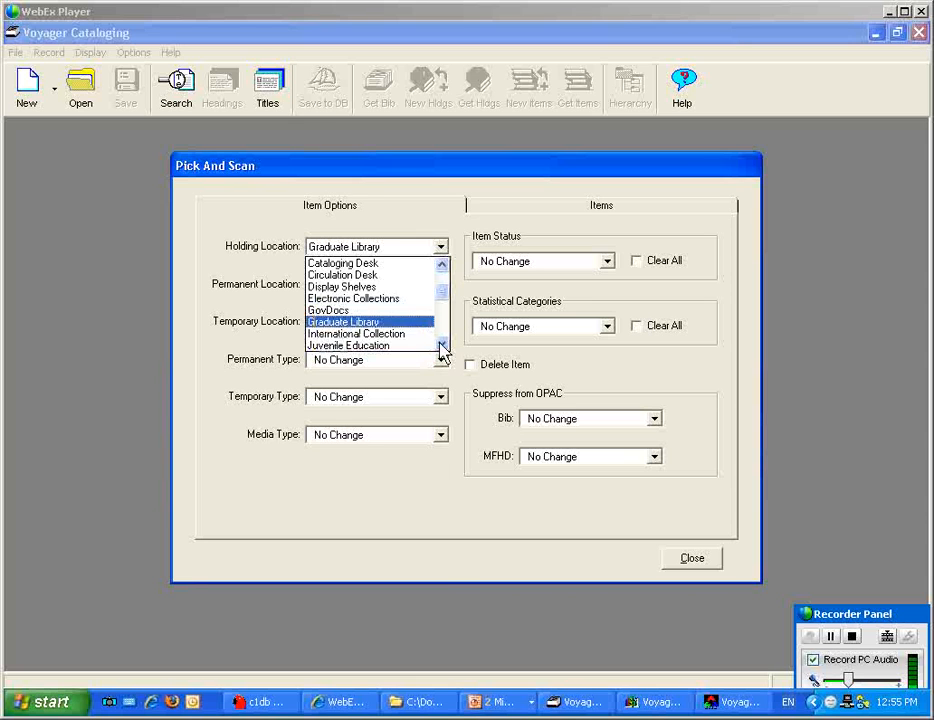
left_click(394, 322)
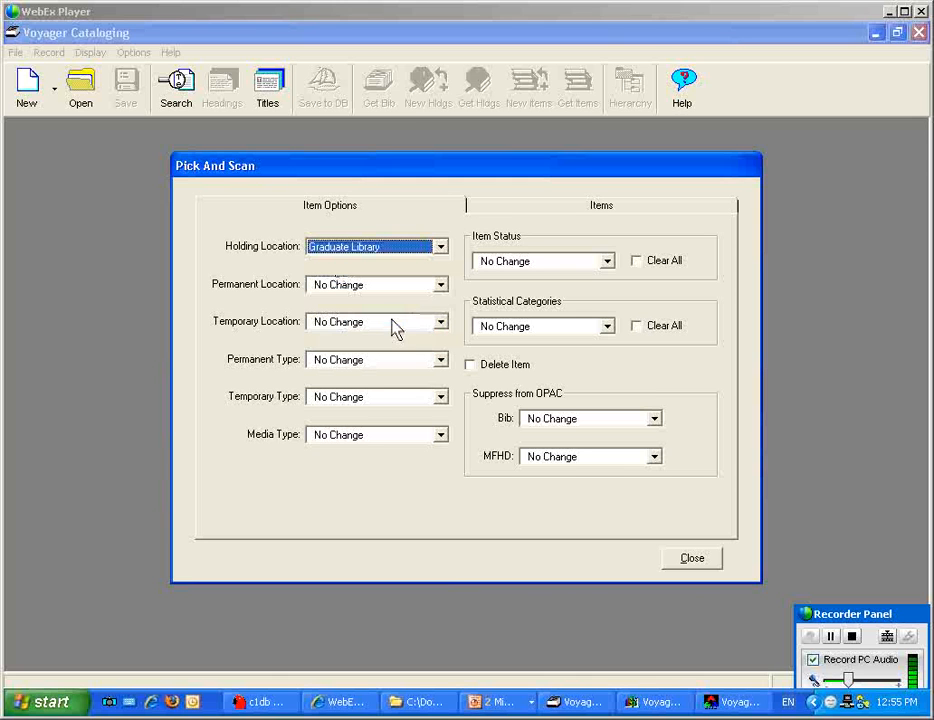
left_click(439, 287)
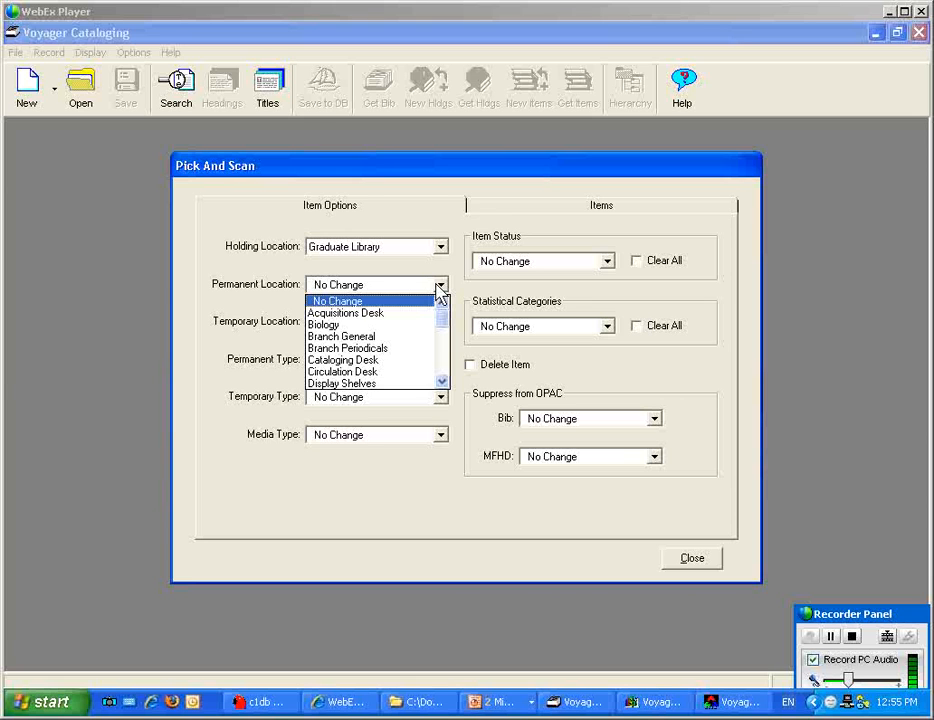
key("g")
key("g")
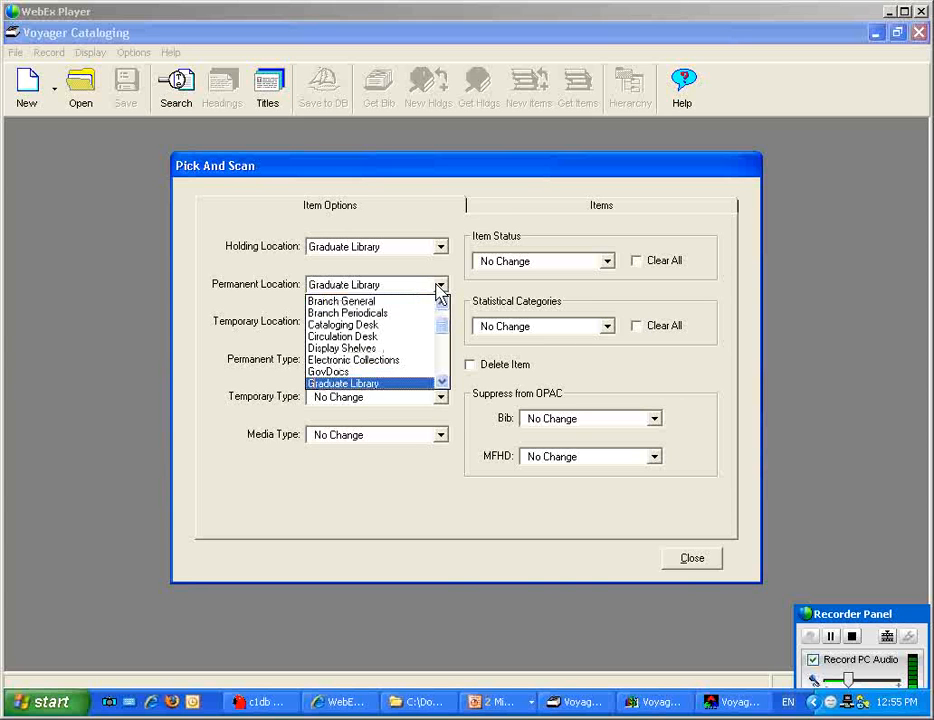
left_click(439, 287)
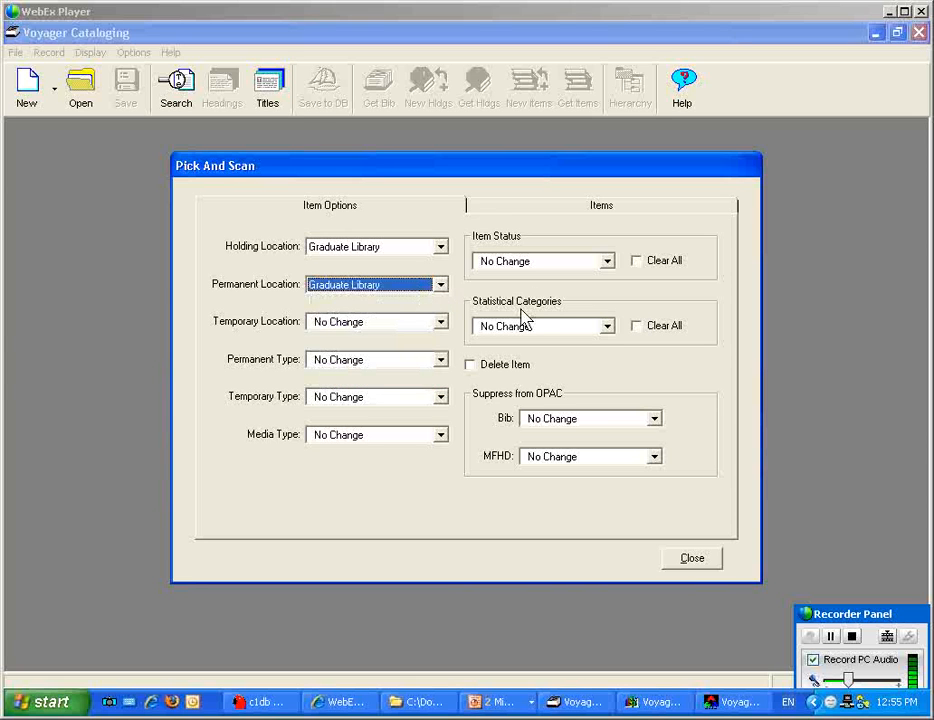
left_click(656, 420)
left_click(640, 448)
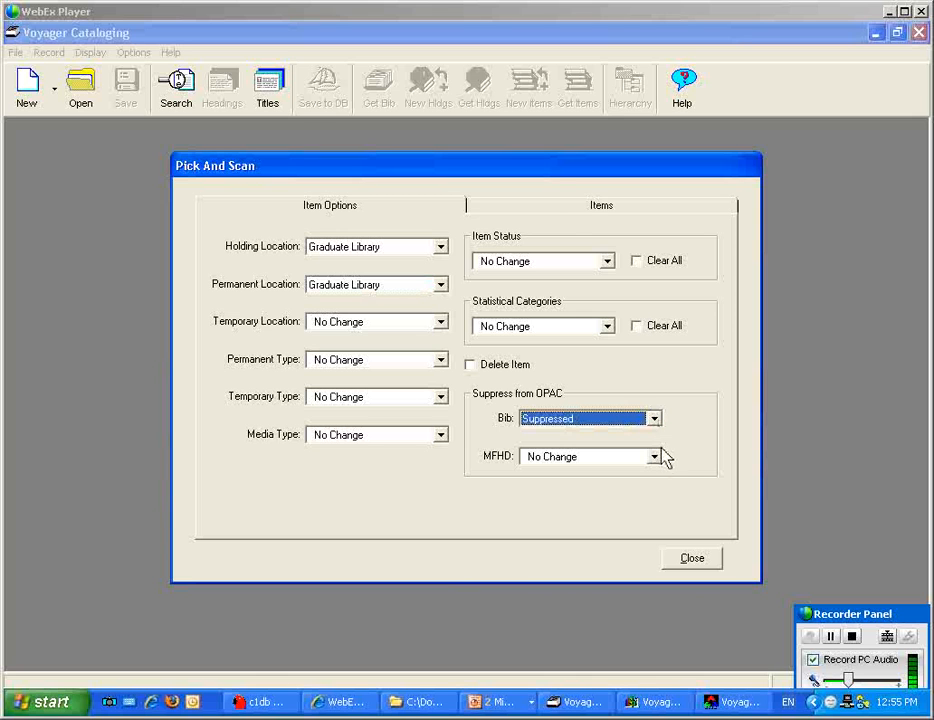
Step: Load "main to grad with suppress.txt" from the Desktop's V7 WebCasts\CAT folder as the barcode file and process it
left_click(573, 210)
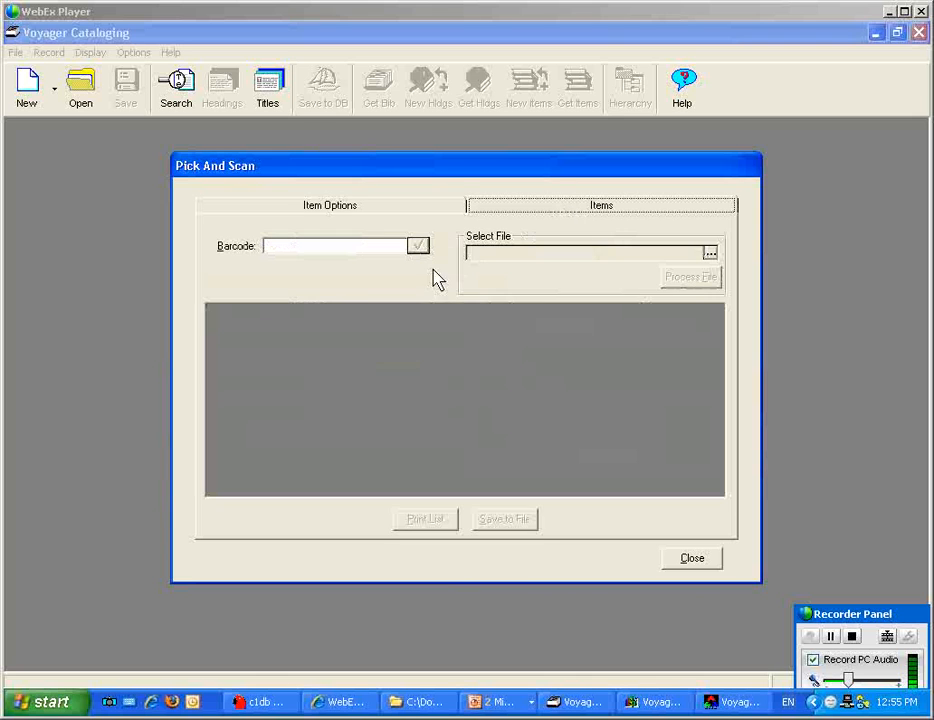
left_click(710, 253)
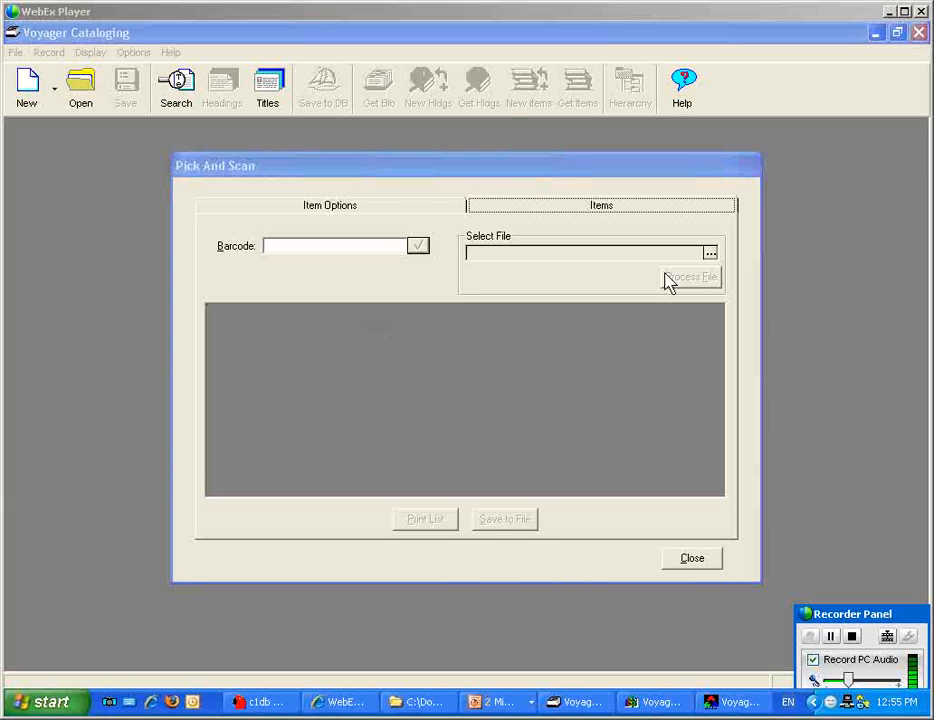
left_click(50, 258)
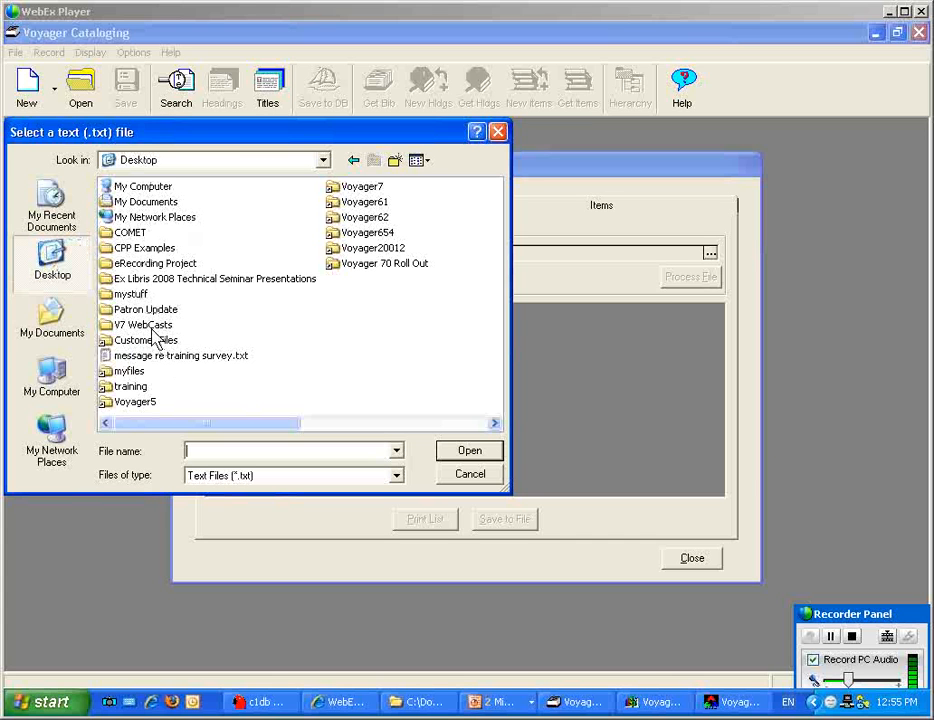
left_click(151, 326)
double_click(151, 326)
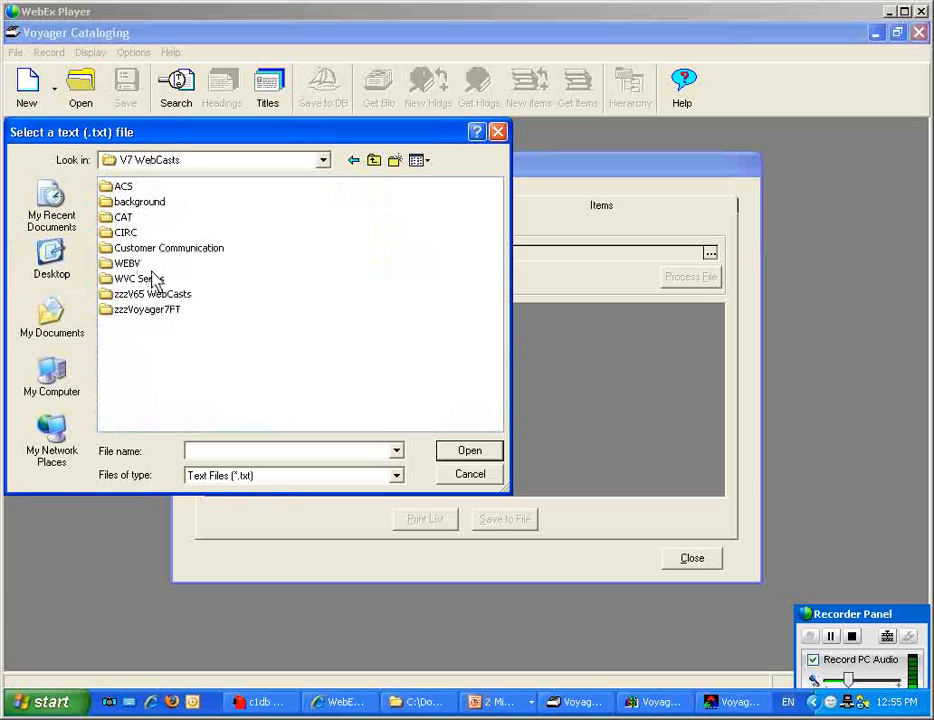
double_click(122, 217)
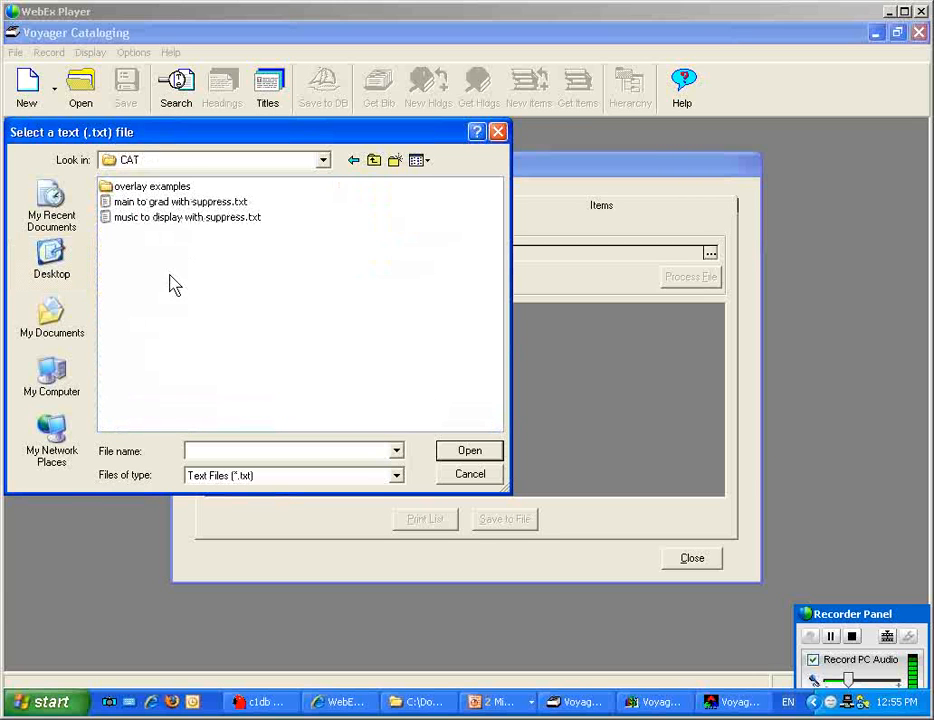
left_click(140, 202)
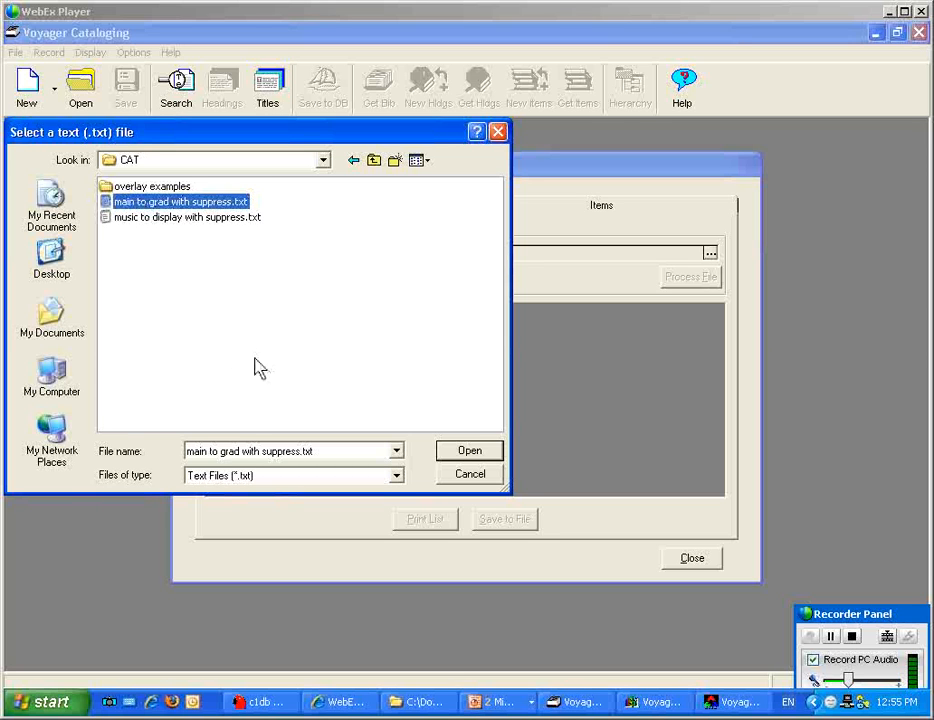
left_click(470, 452)
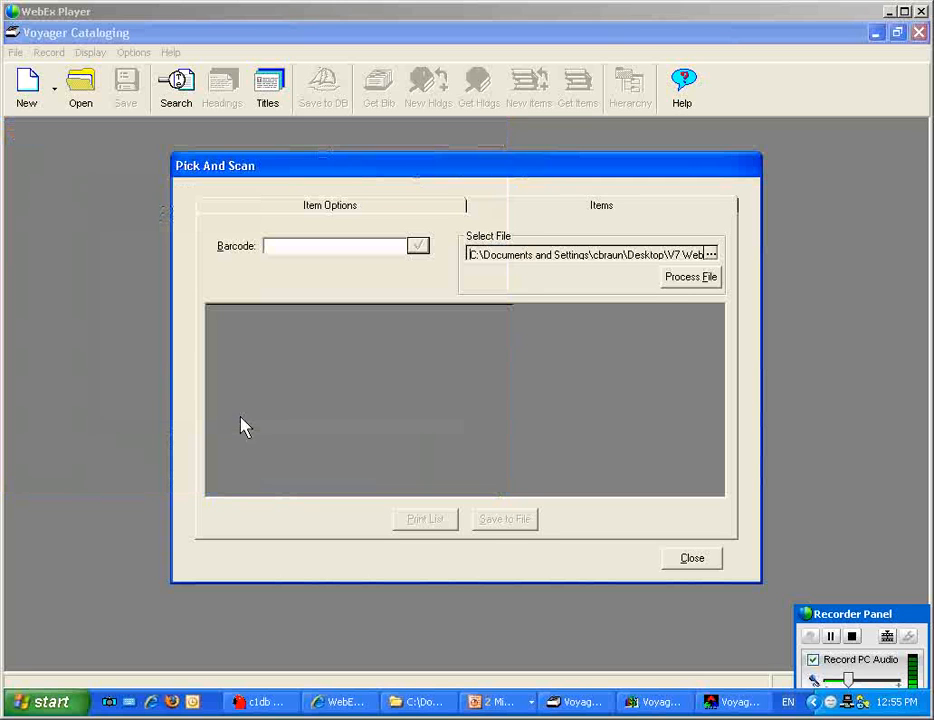
left_click(676, 283)
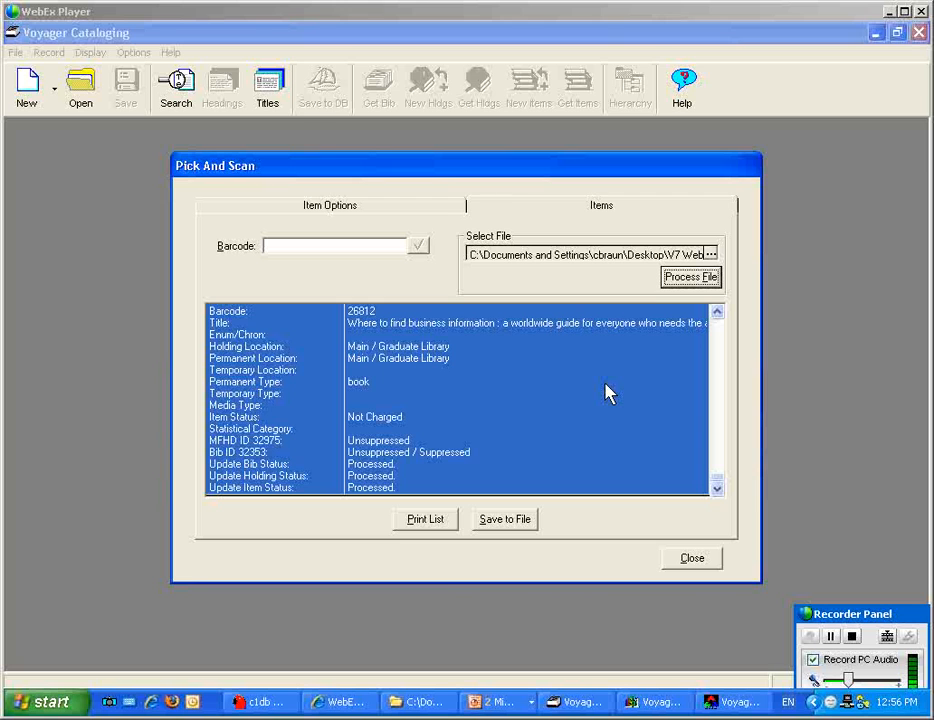
Step: Review the processed items' location changes, bib suppression and update statuses, going back to barcode 2562590
left_click(717, 312)
left_click(717, 312)
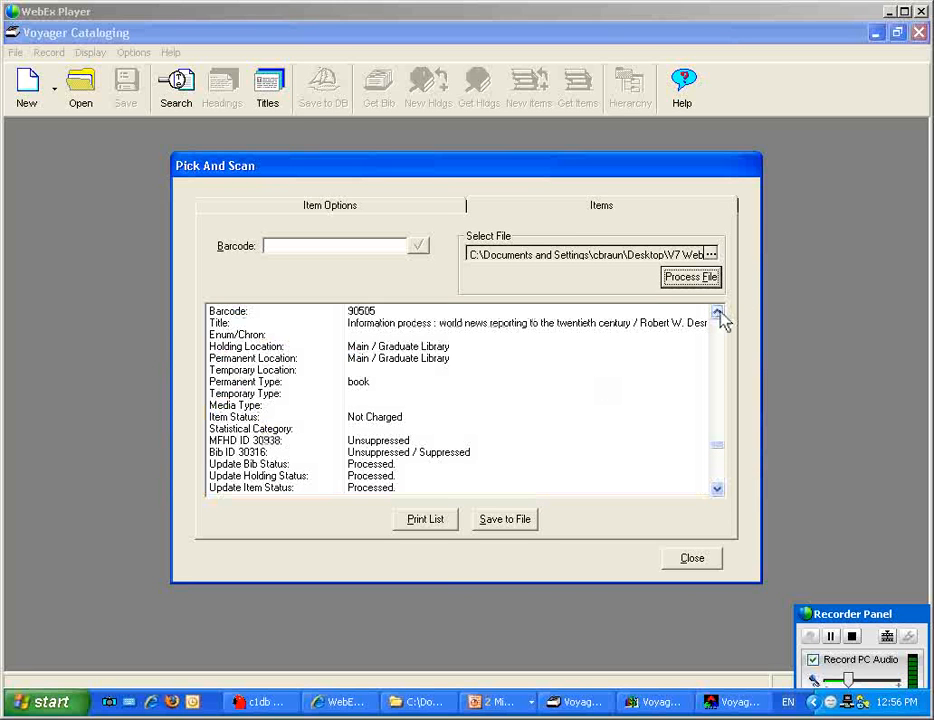
left_click(717, 312)
left_click(717, 312)
left_click(717, 312)
left_click(717, 312)
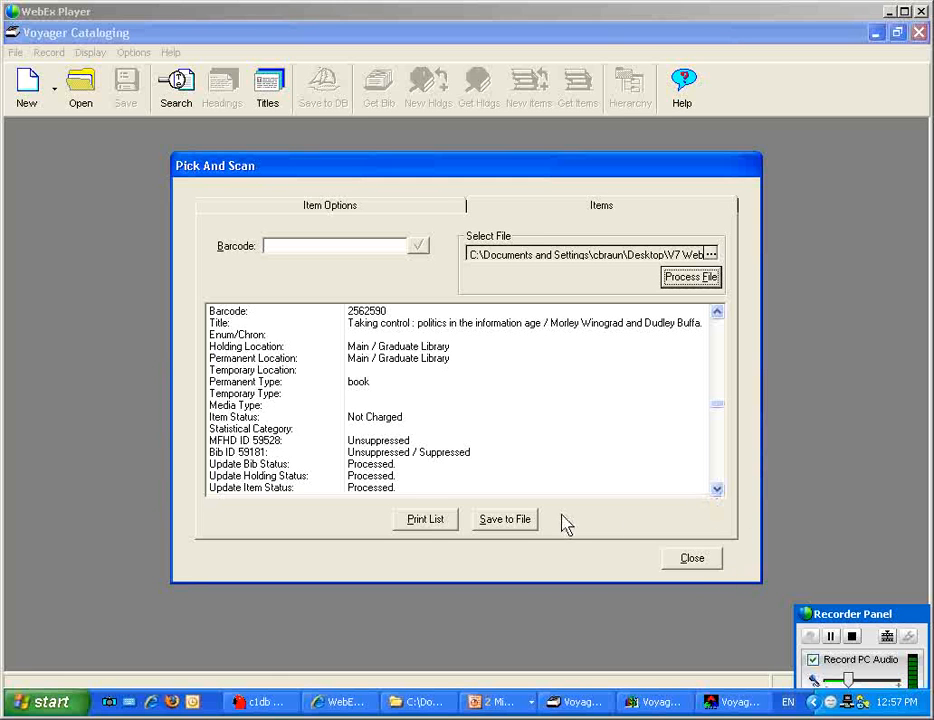
Step: Reset Holding Location and Permanent Location to No Change and close Pick and Scan
left_click(379, 206)
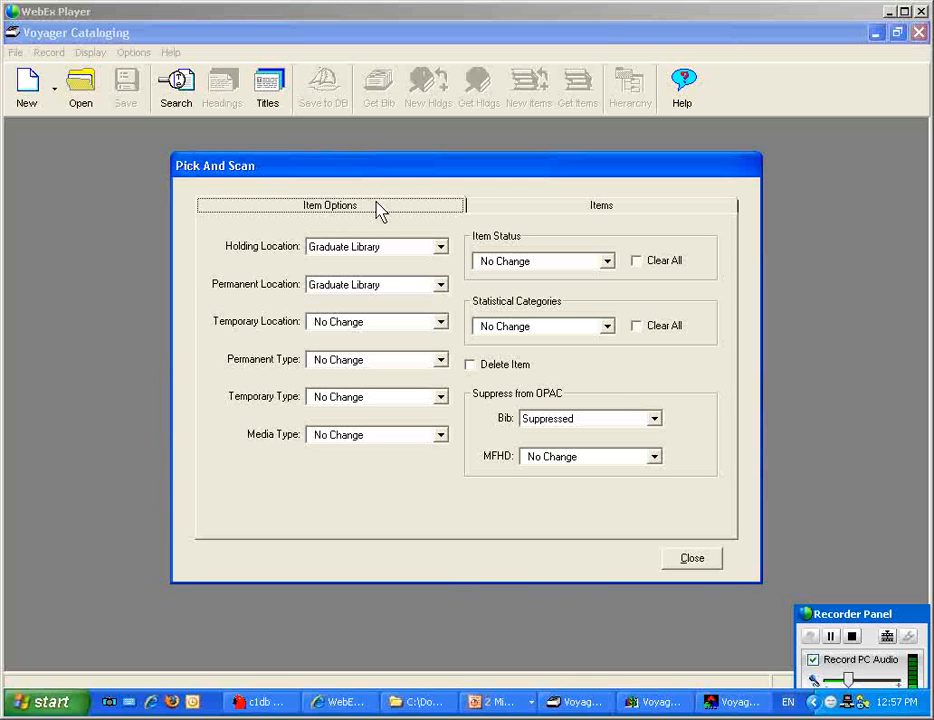
left_click(442, 247)
left_click_drag(442, 300, 432, 265)
left_click(428, 264)
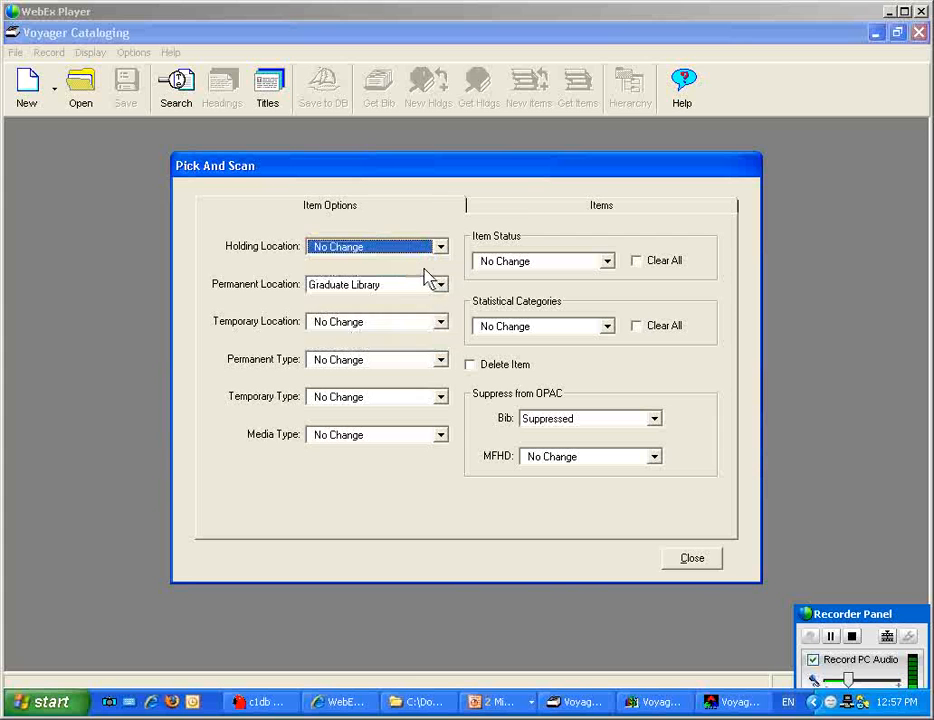
left_click(439, 286)
left_click_drag(441, 345, 442, 304)
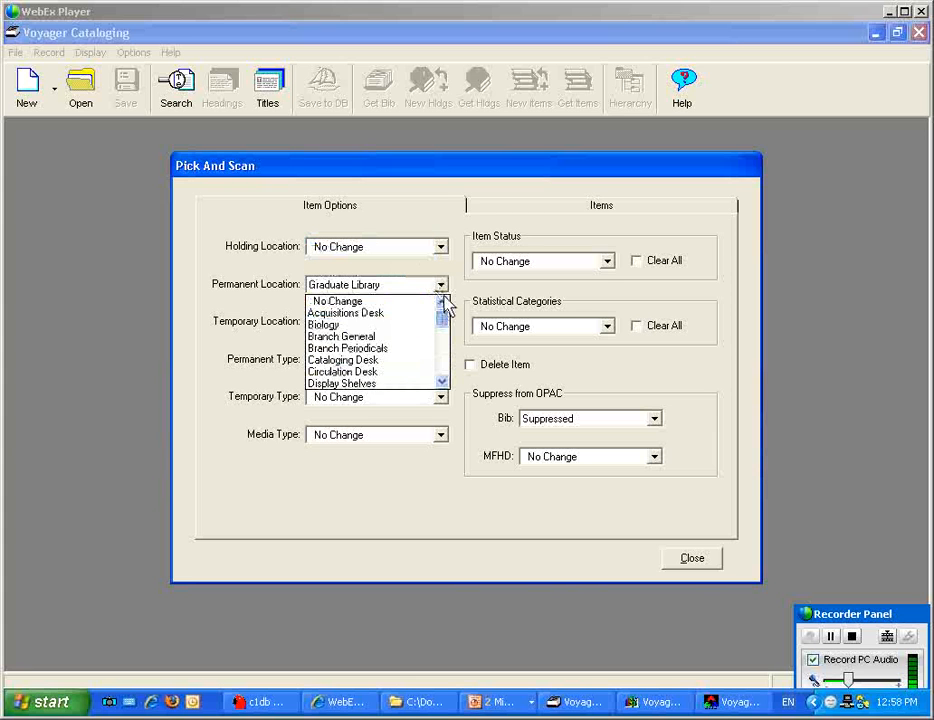
left_click(415, 301)
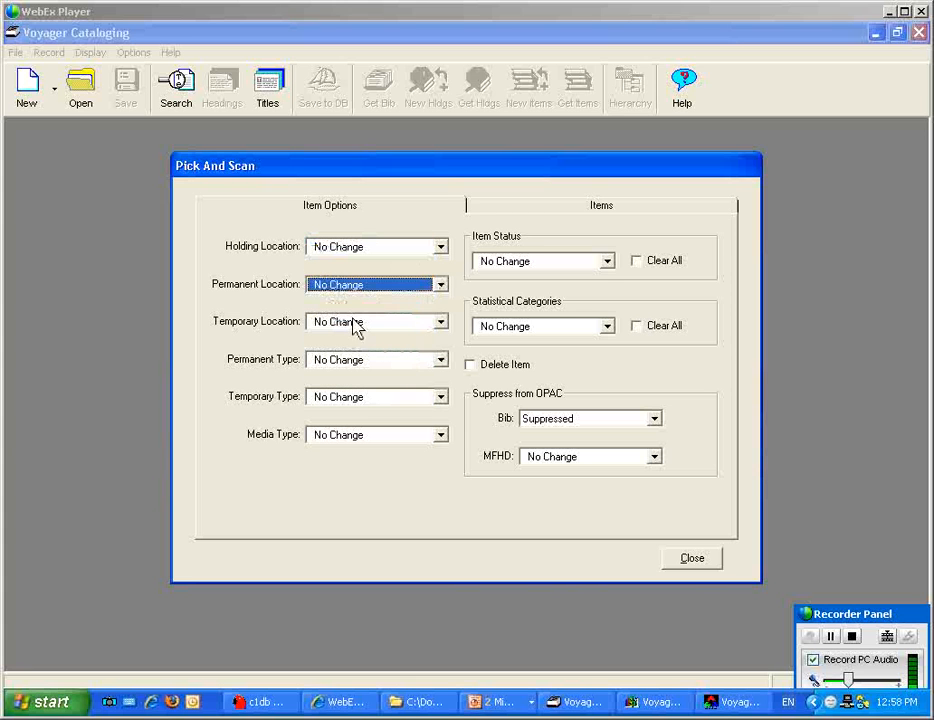
left_click(587, 213)
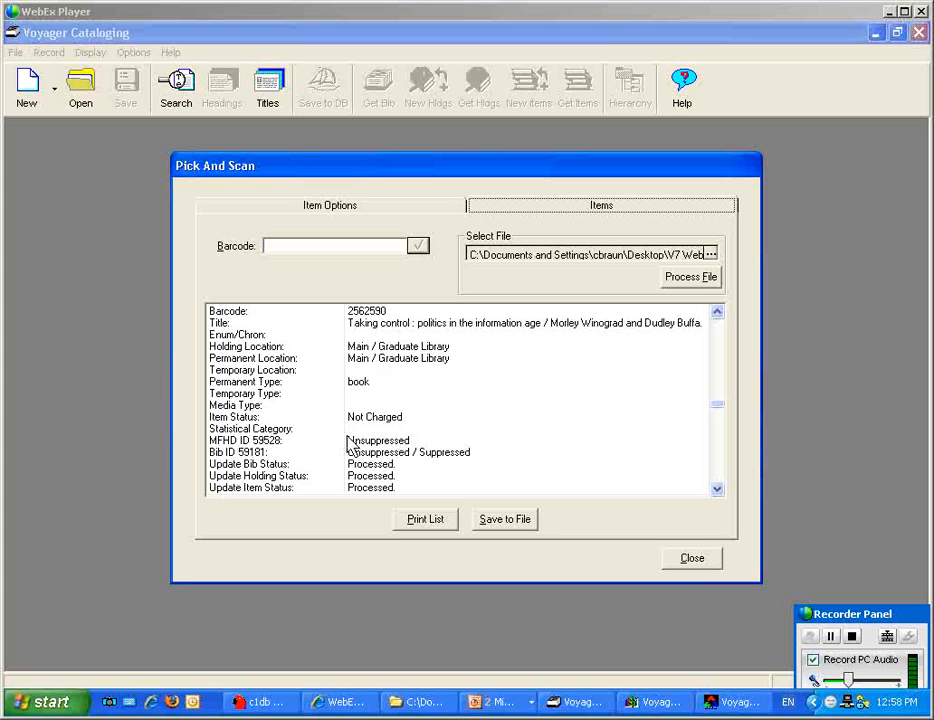
left_click(692, 562)
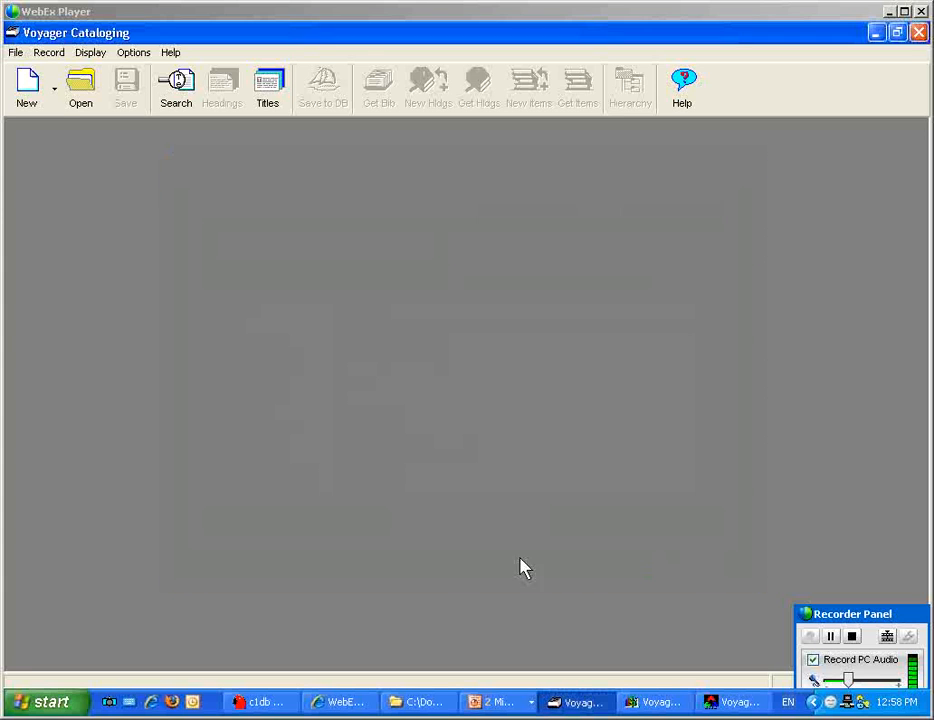
Step: Search the catalog for "taking control" and move the retrieved bib record window clear of the lower edge
left_click(175, 88)
type("taking control")
key("Return")
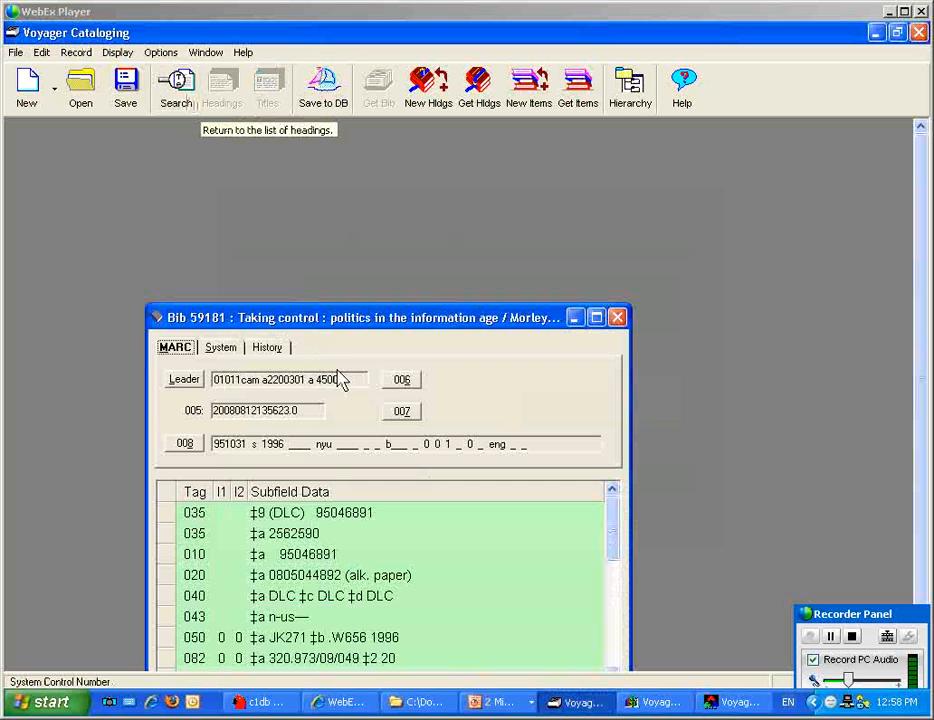
left_click_drag(327, 320, 283, 187)
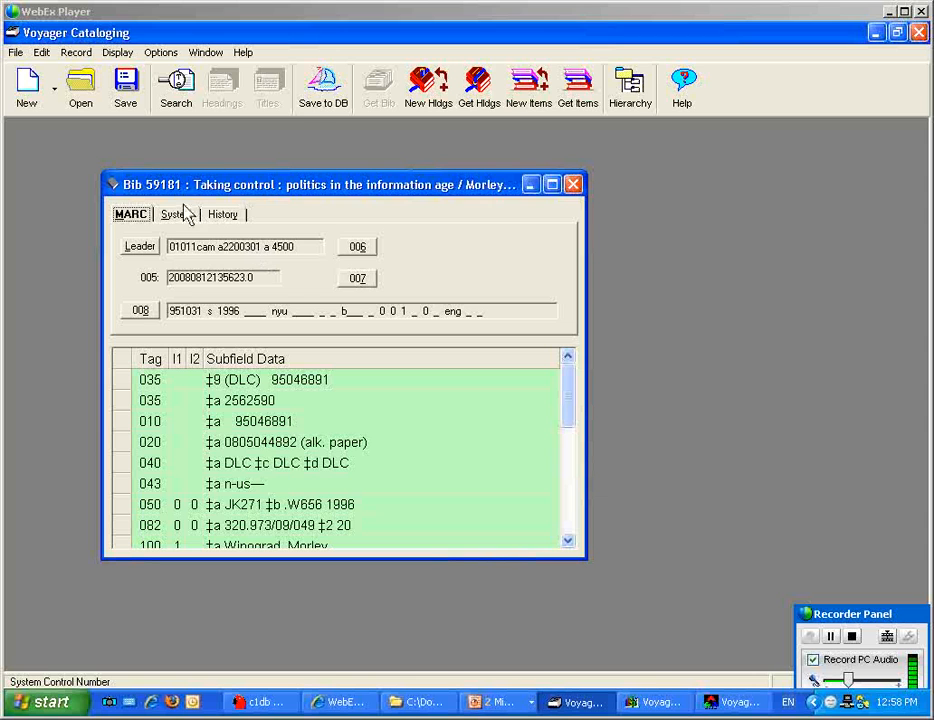
Step: Open the bib's holdings record to examine its 852 location and history, and open its item record
left_click(480, 86)
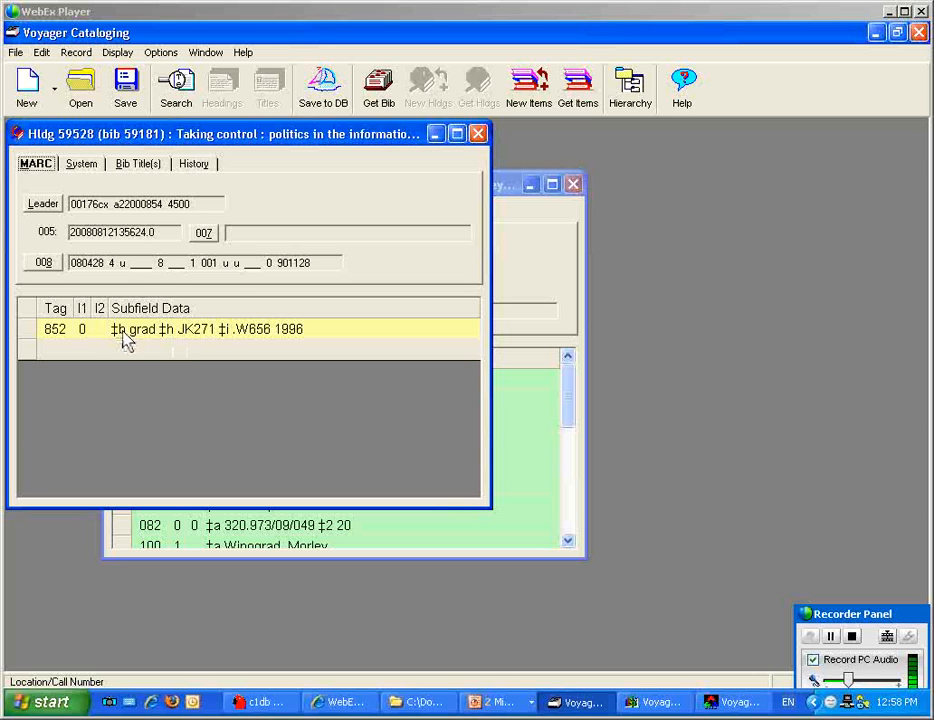
left_click(208, 165)
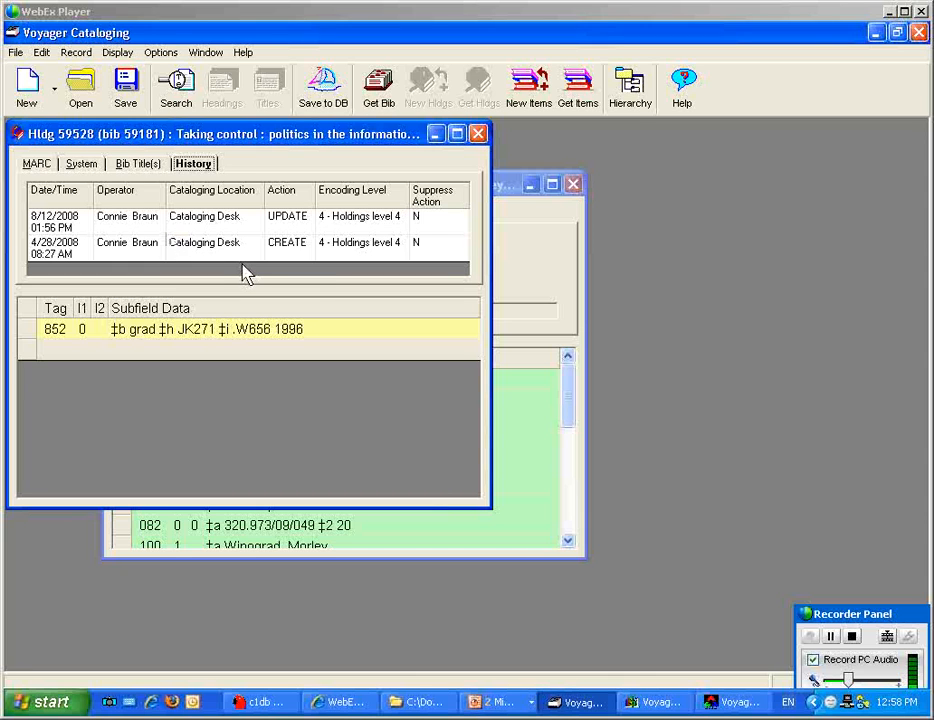
left_click(590, 82)
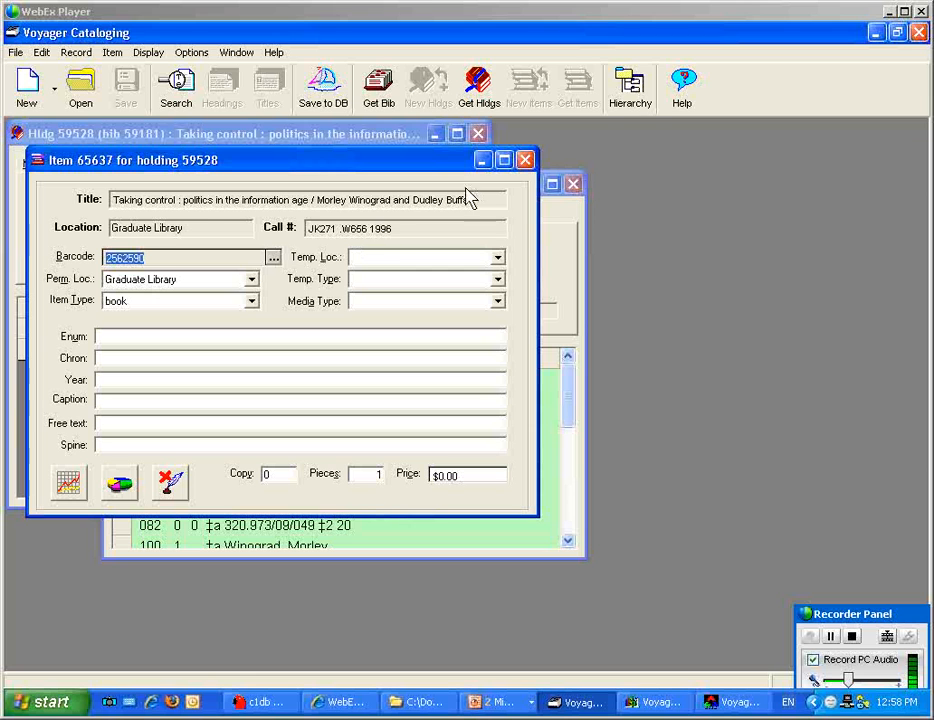
Step: Check the Suppress from OPAC setting of bib 59181 and close all open records
left_click(553, 220)
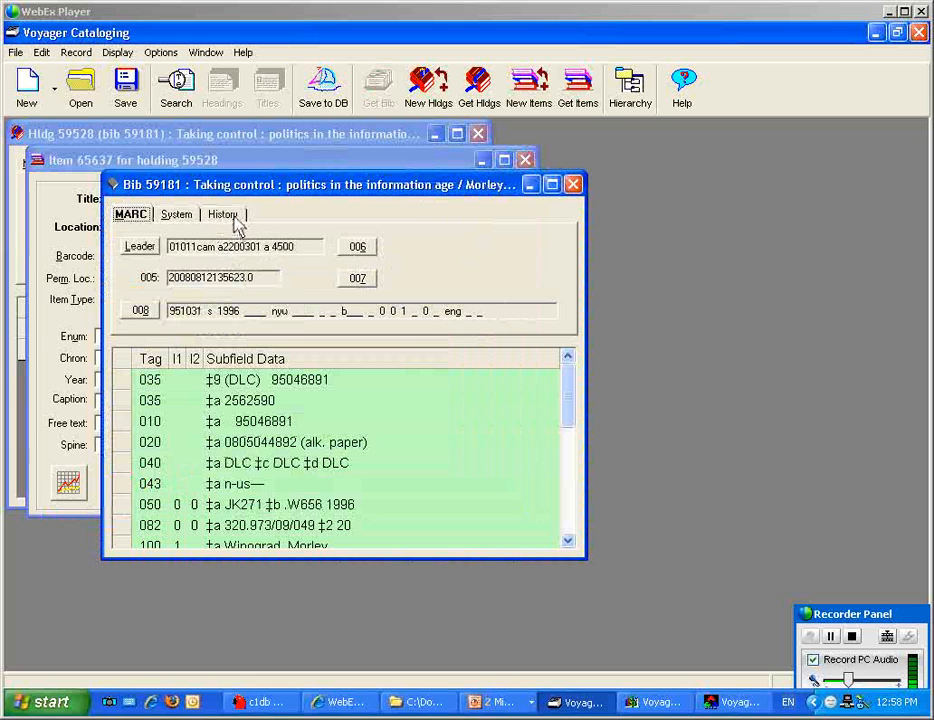
left_click(180, 215)
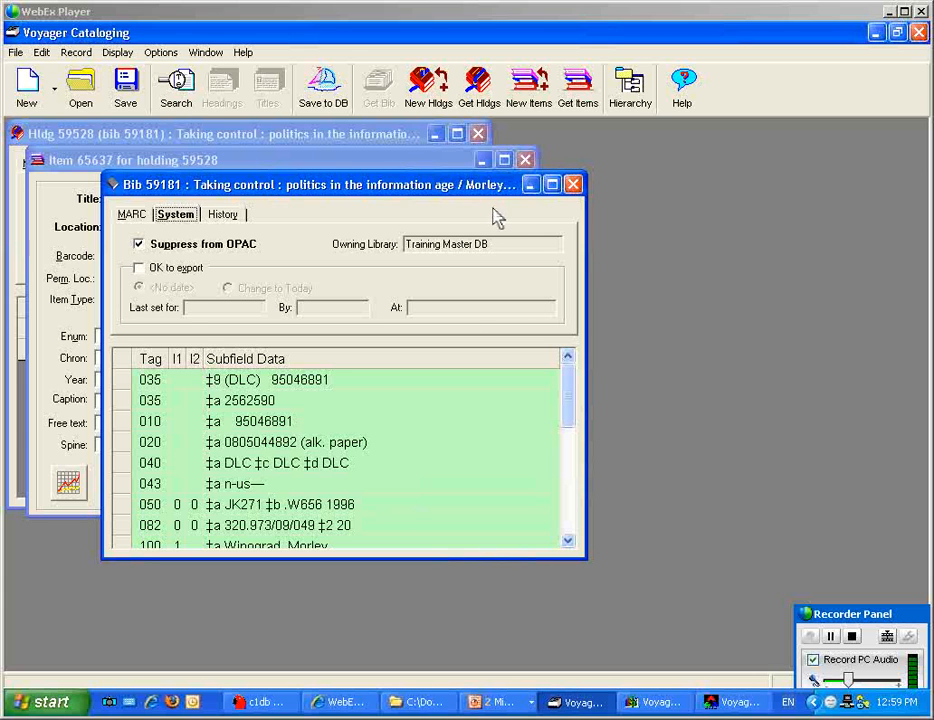
key("alt")
key("Down")
key("l")
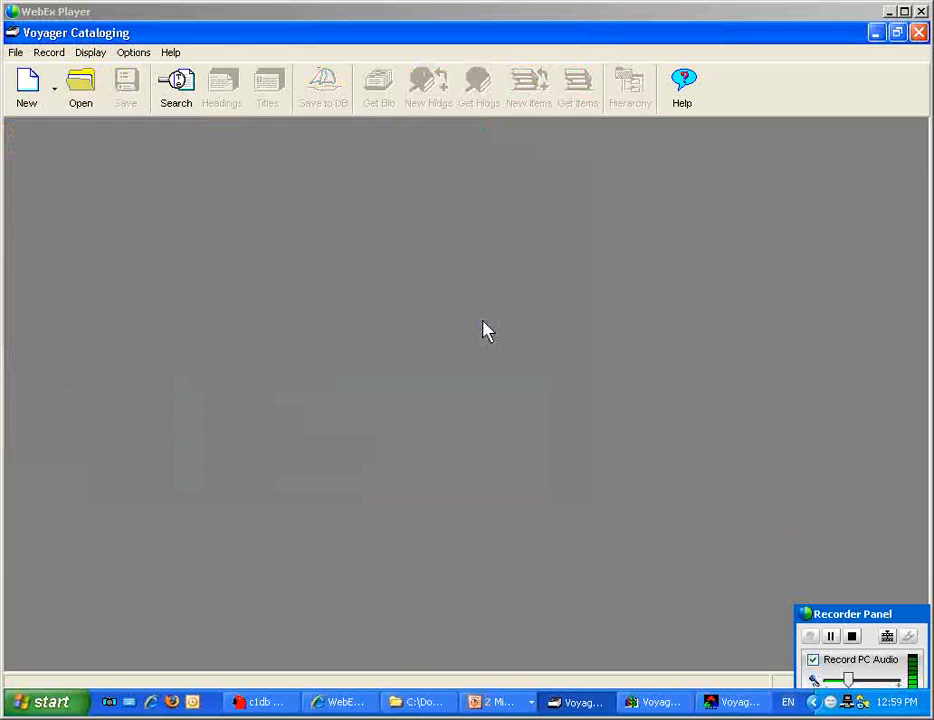
Step: Return to the PowerPoint slide show and advance past Updated Tag Tables to the Tag Tables slide
left_click(500, 704)
left_click(486, 657)
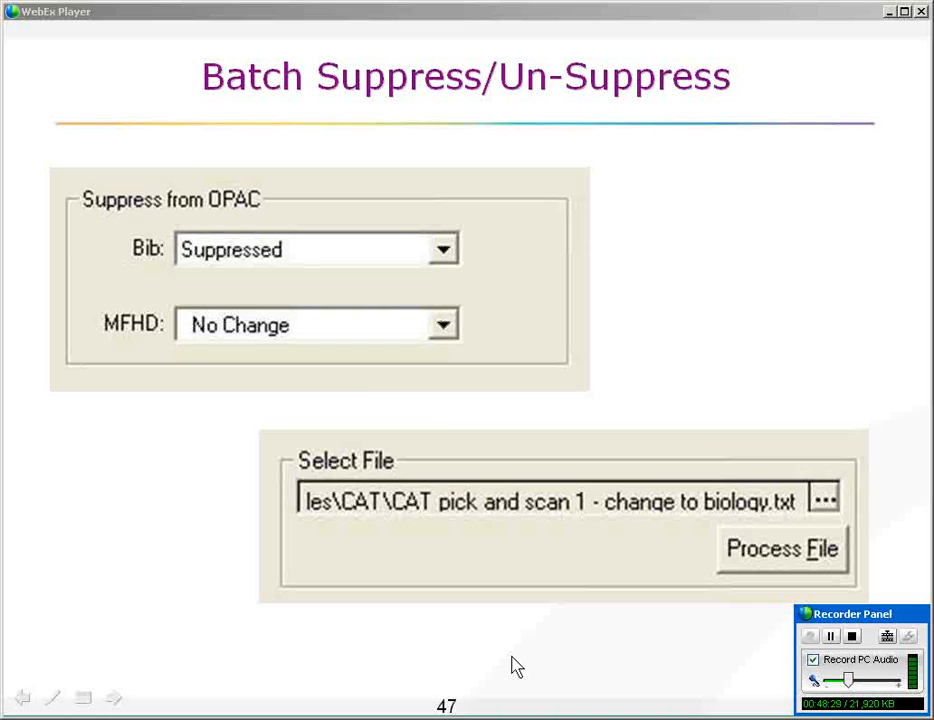
key("Home")
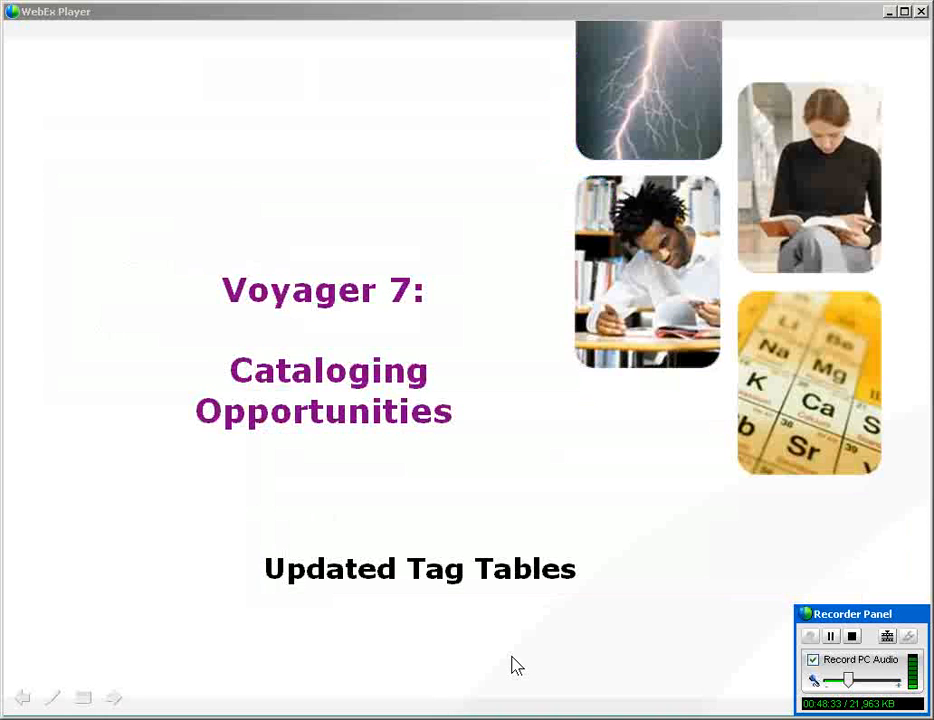
key("Right")
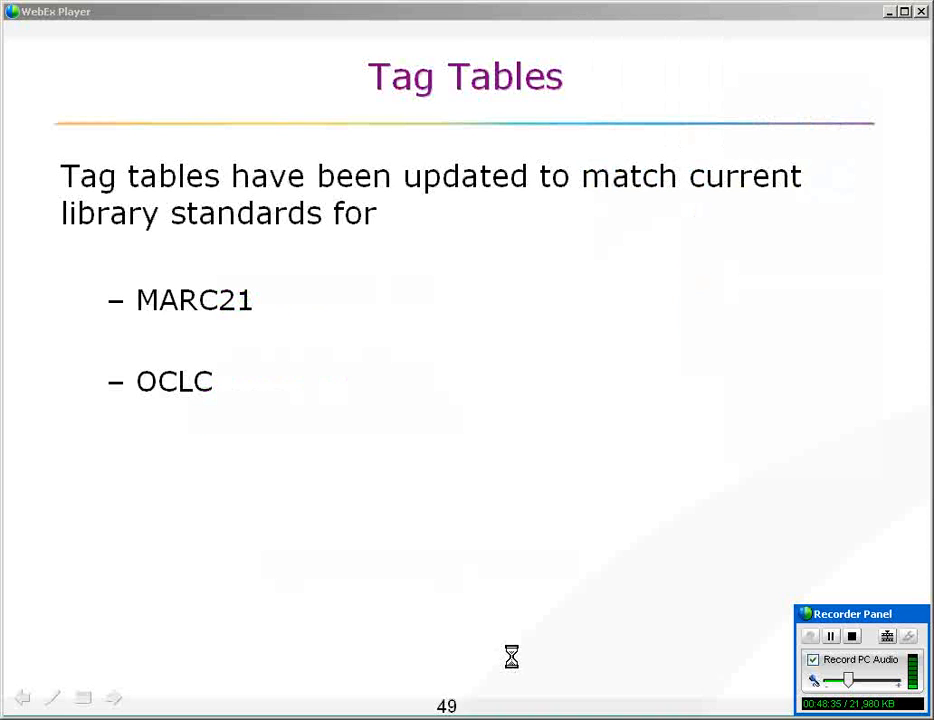